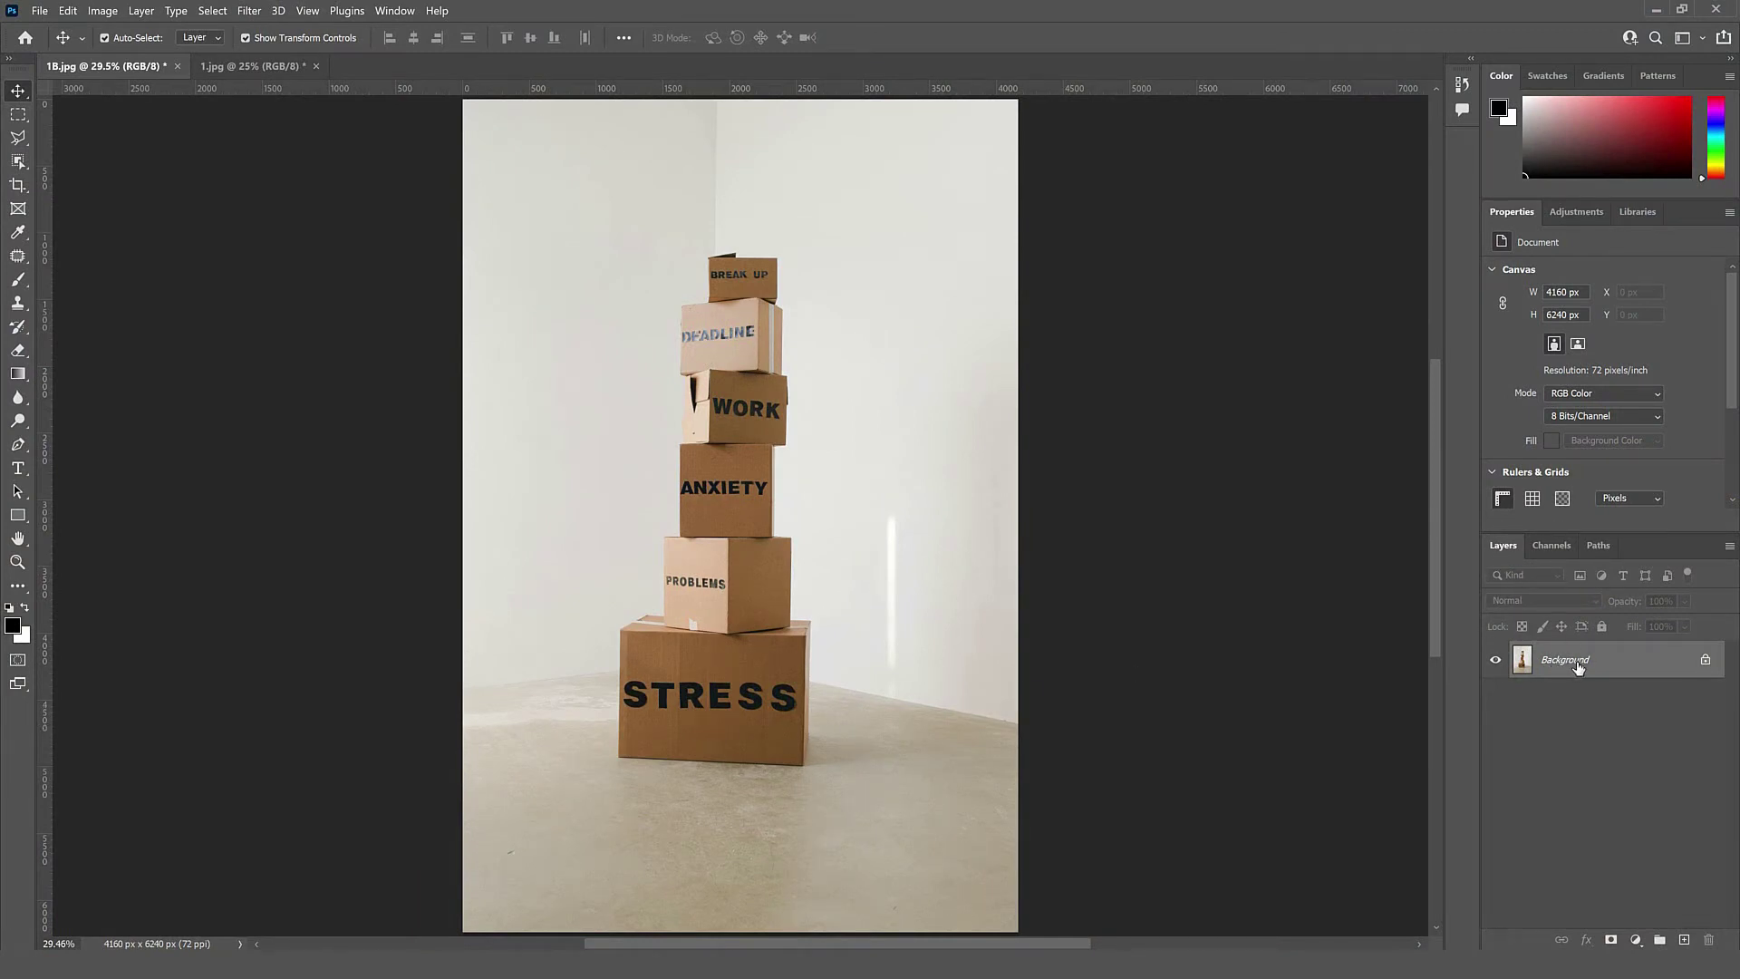
Unlock the 1B.jpg Background into an editable Layer 0.
click(1705, 660)
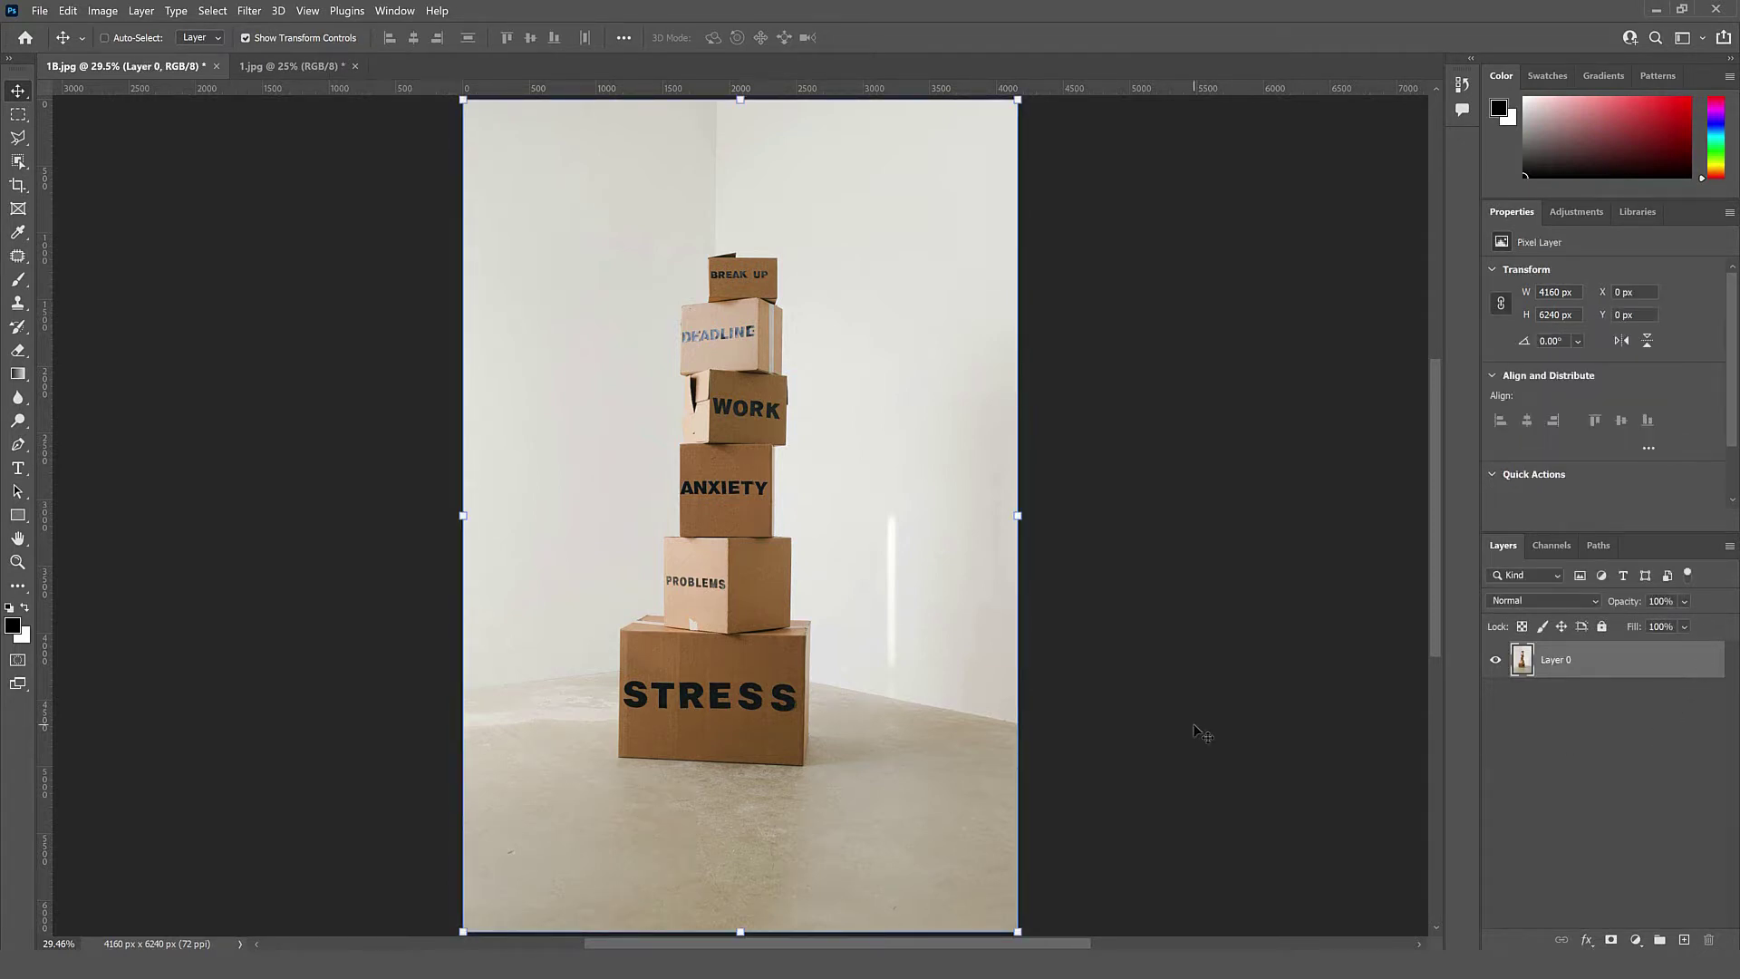
Zoom out, remove the boxes' white background via Quick Actions, nudge the cut-out, then show 1.jpg.
key(ctrl+minus)
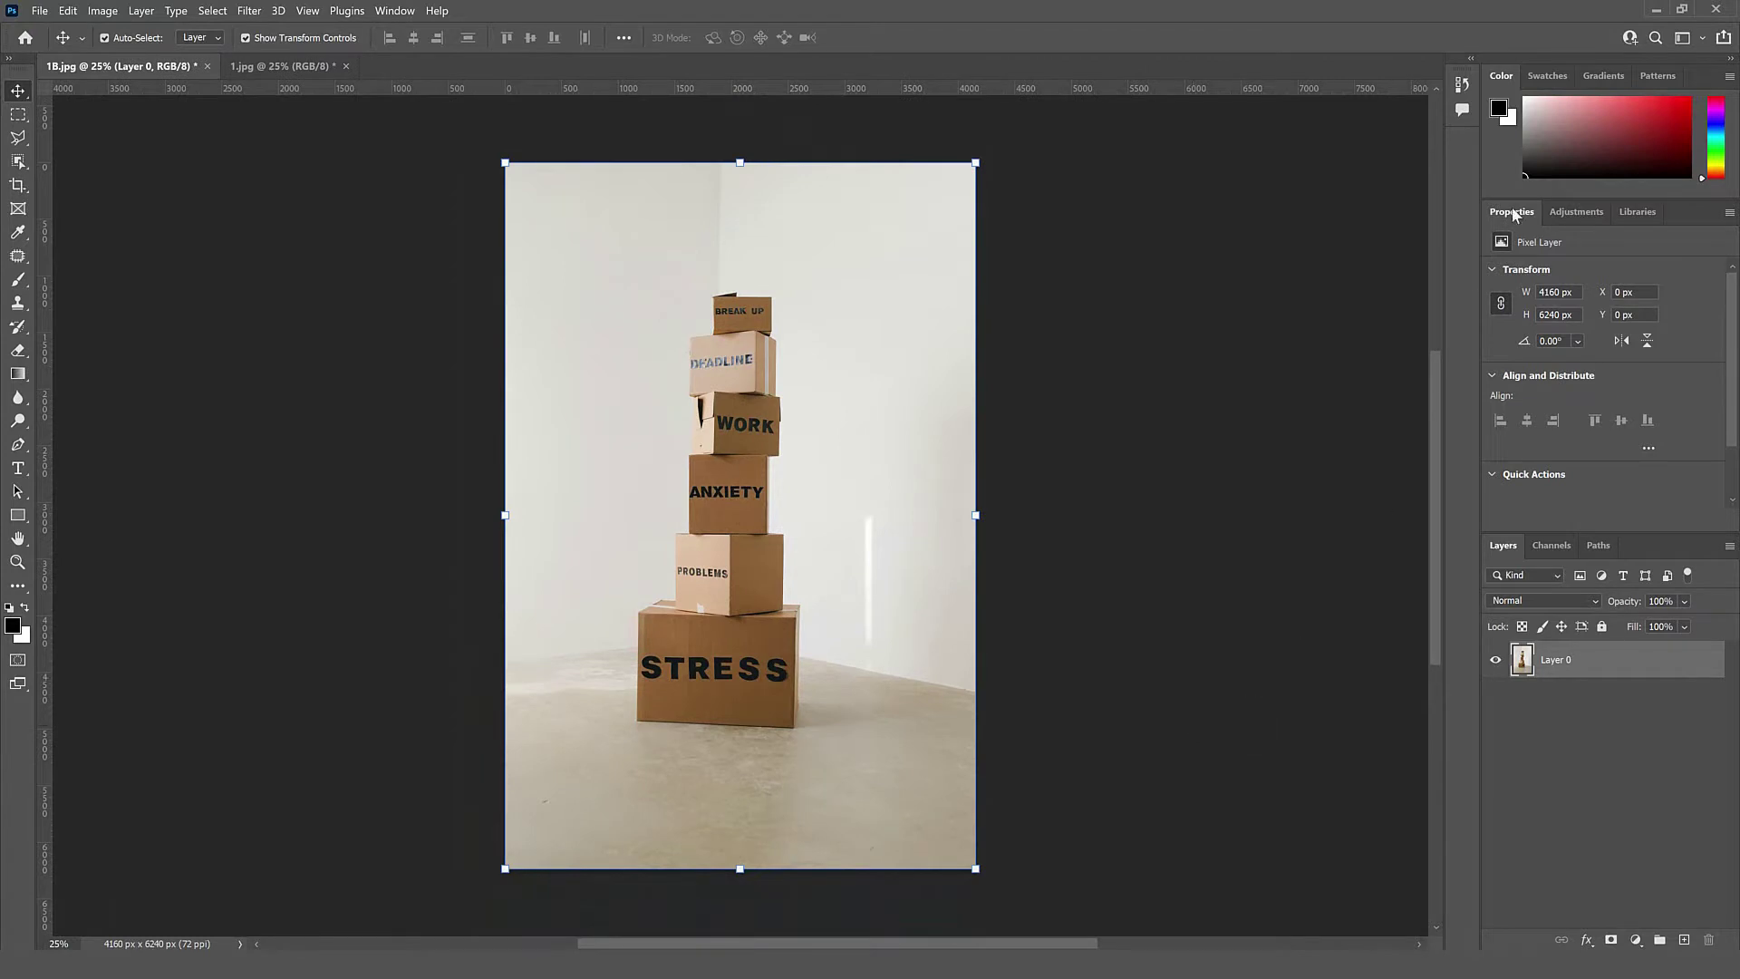
drag(1734, 297, 1734, 347)
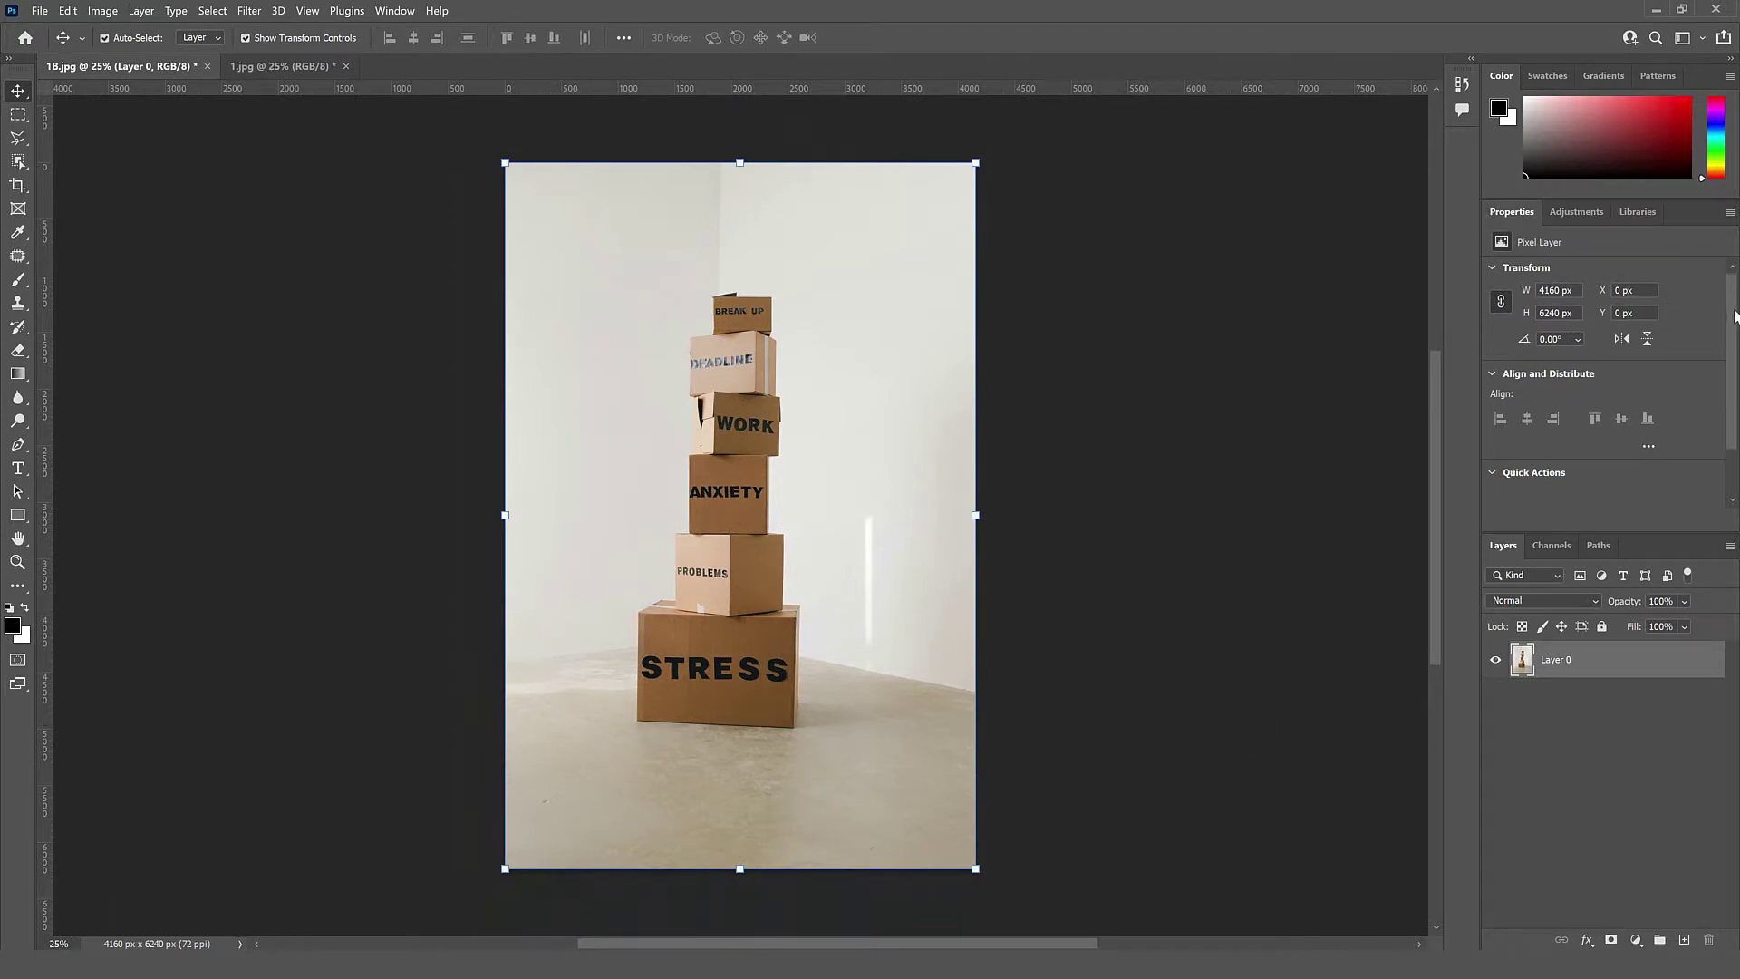
click(1600, 436)
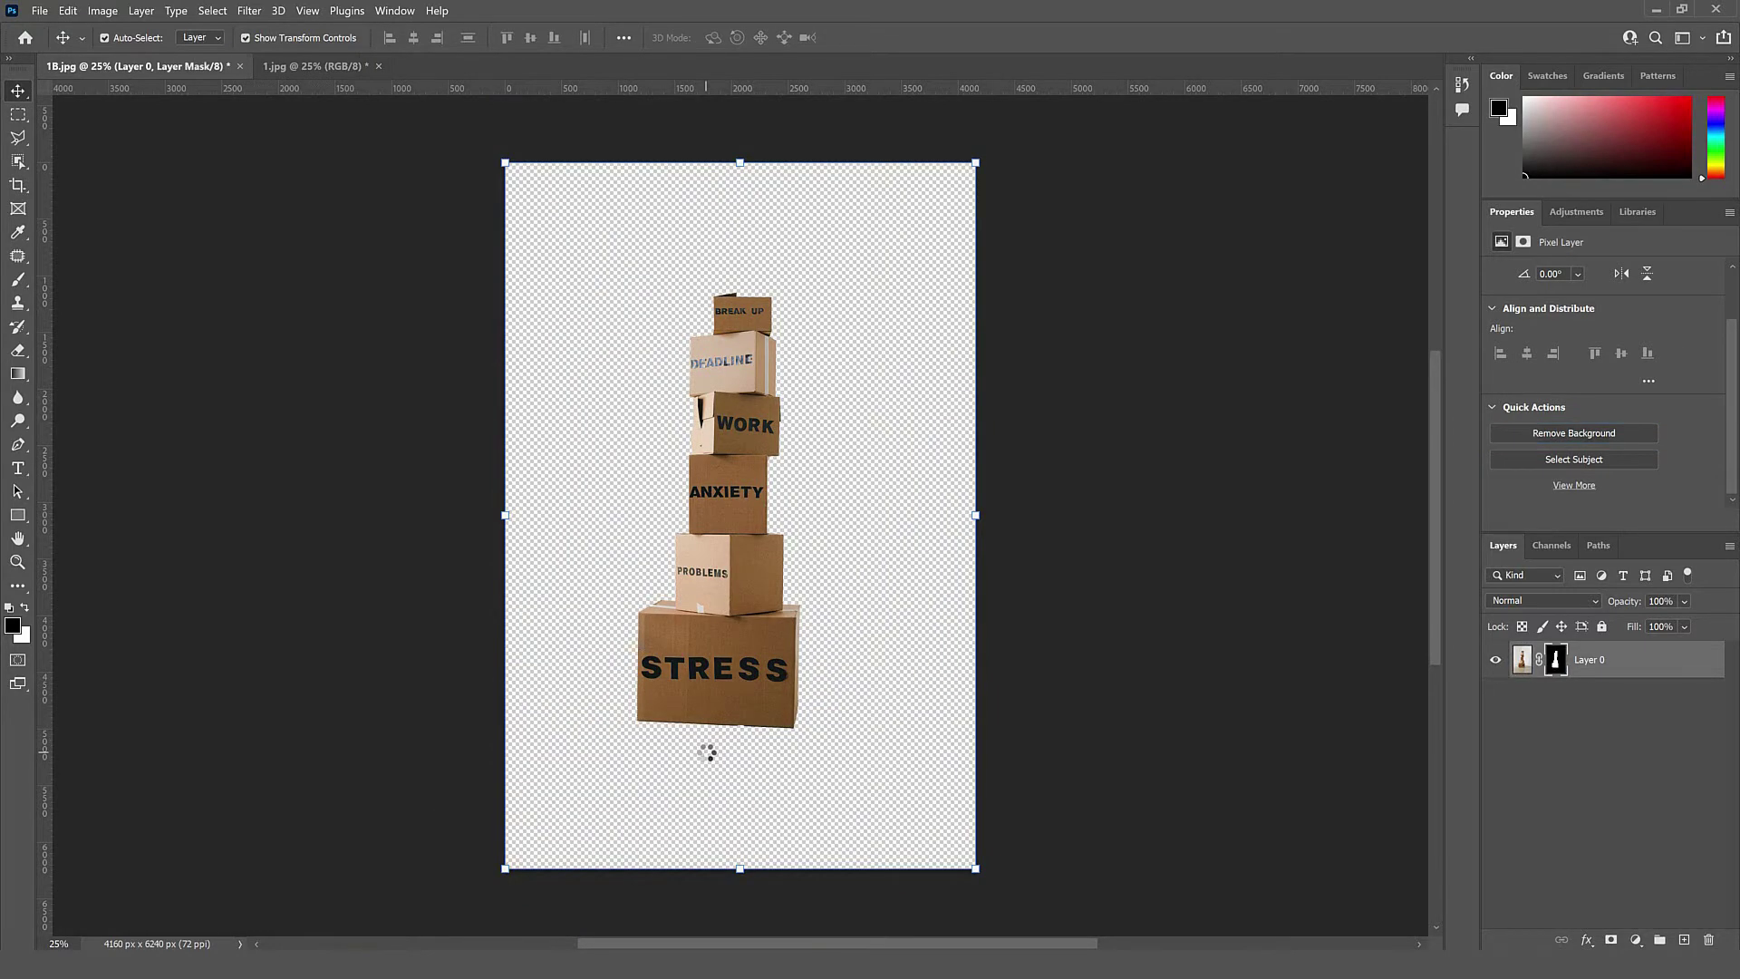
mouse_move(738, 682)
mouse_down()
mouse_move(692, 682)
mouse_move(744, 683)
mouse_up()
click(295, 67)
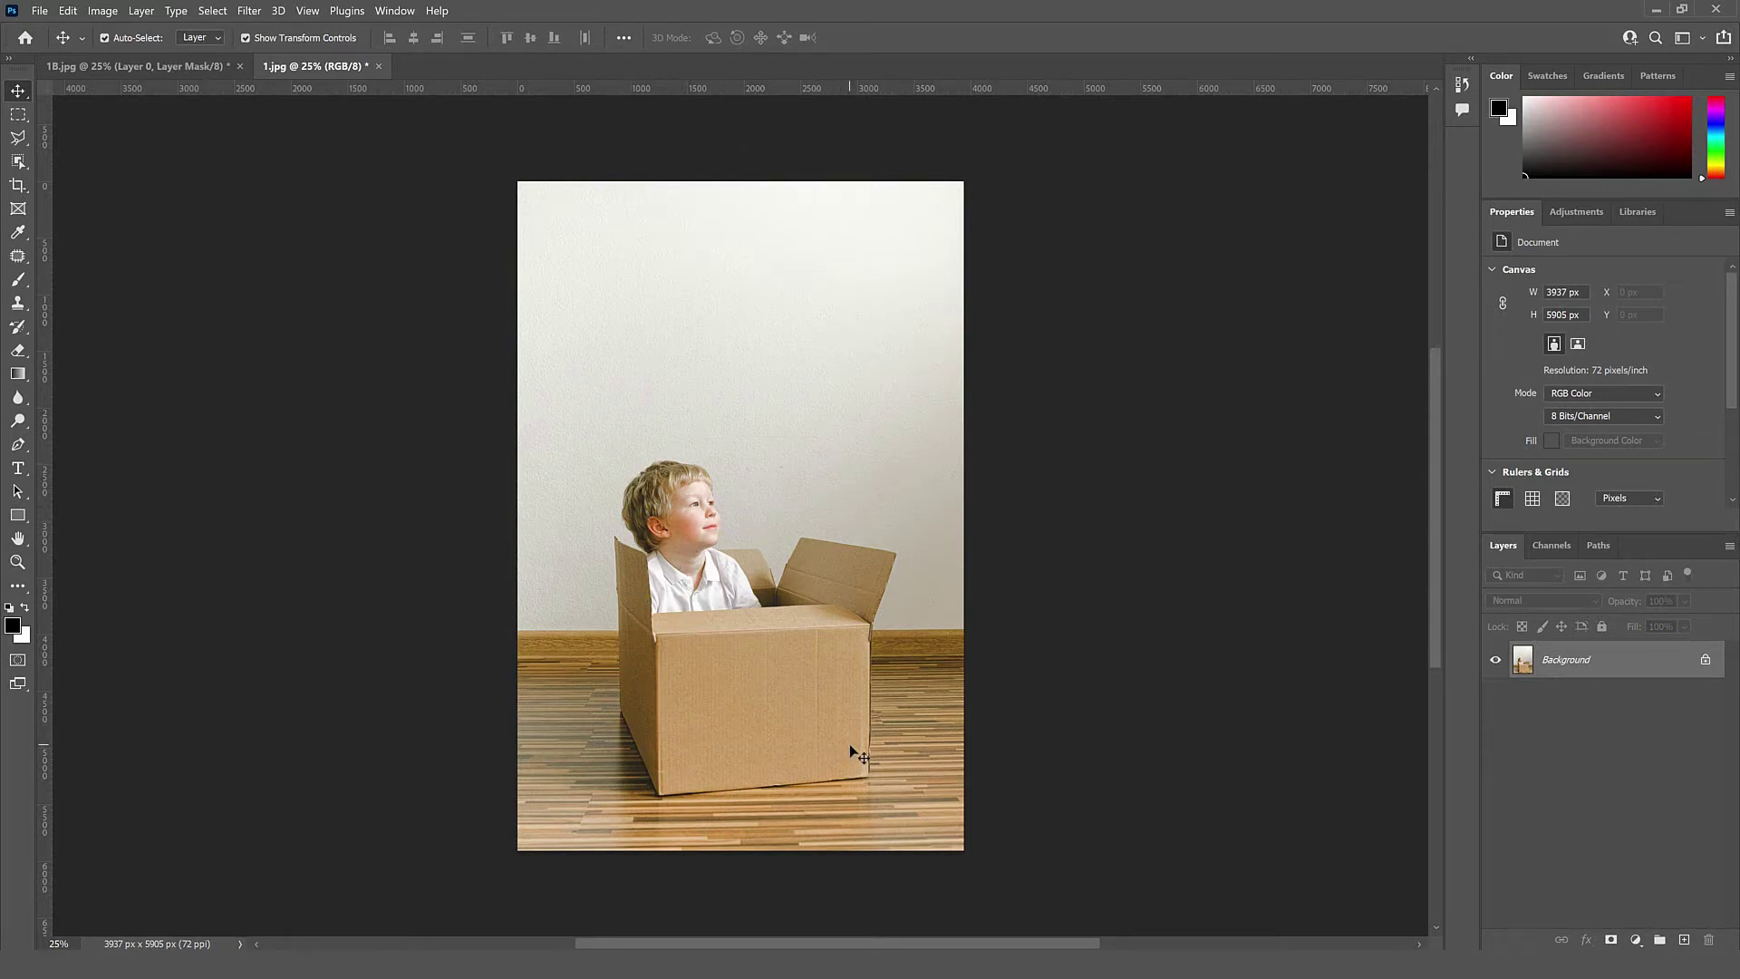
Unlock the boy photo into Layer 0 and duplicate it as Layer 0 copy.
click(1705, 660)
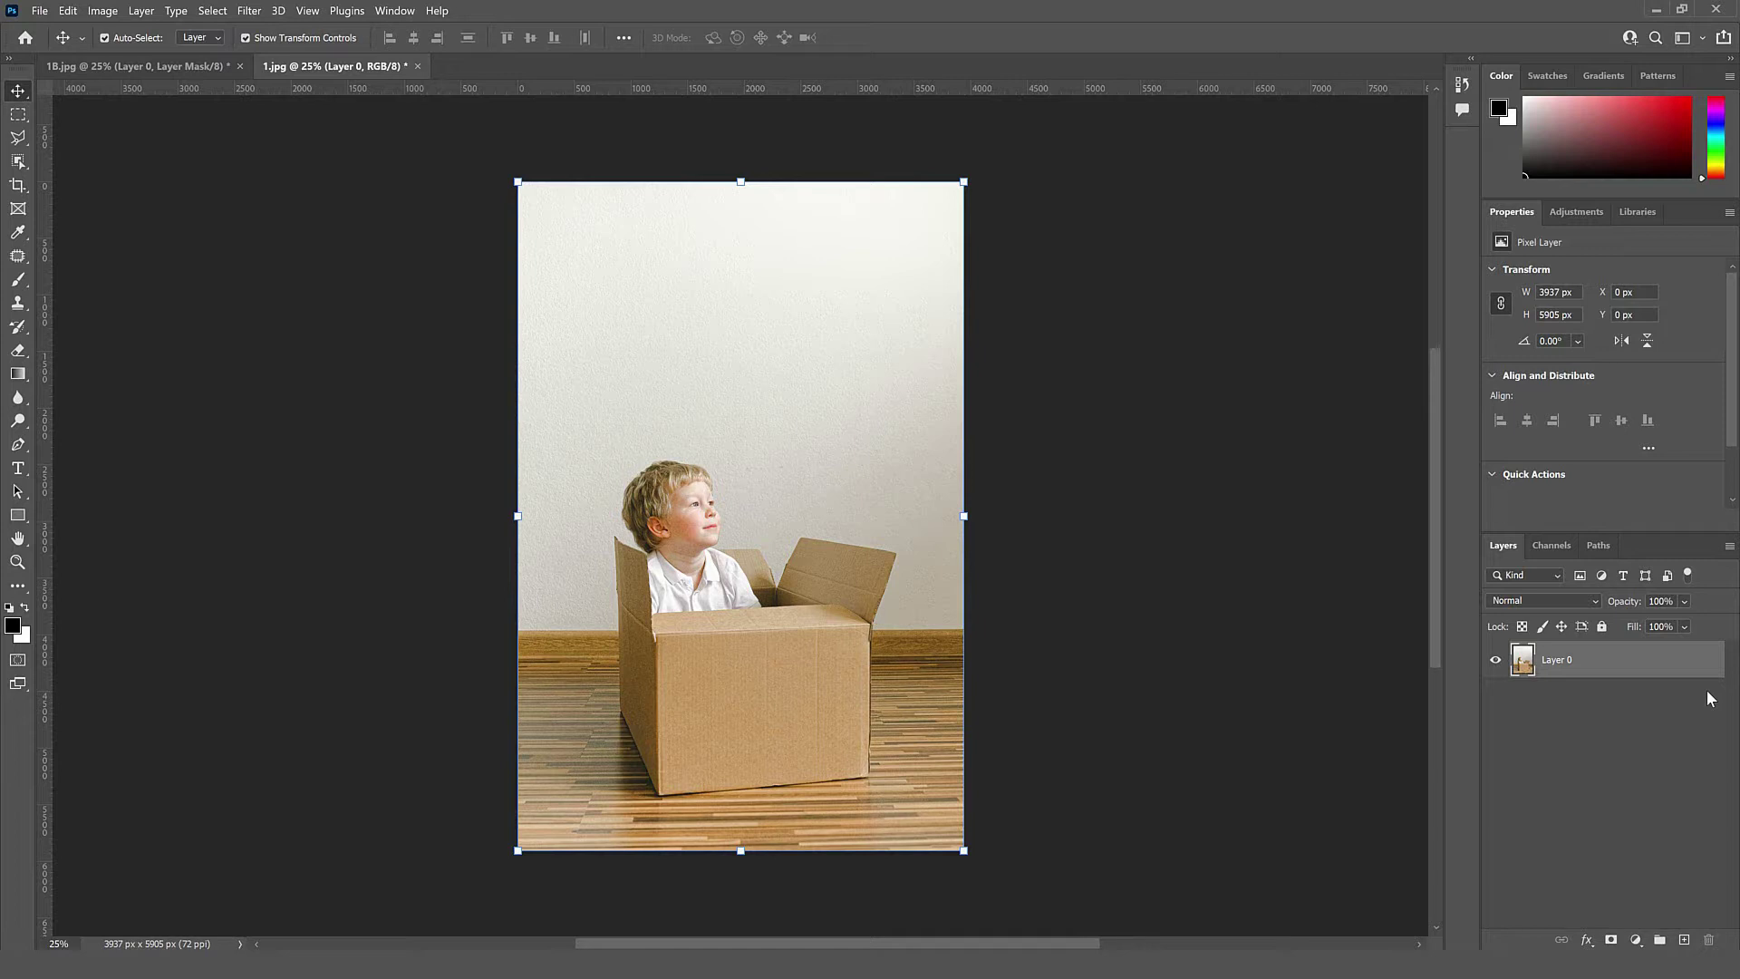
key(ctrl+j)
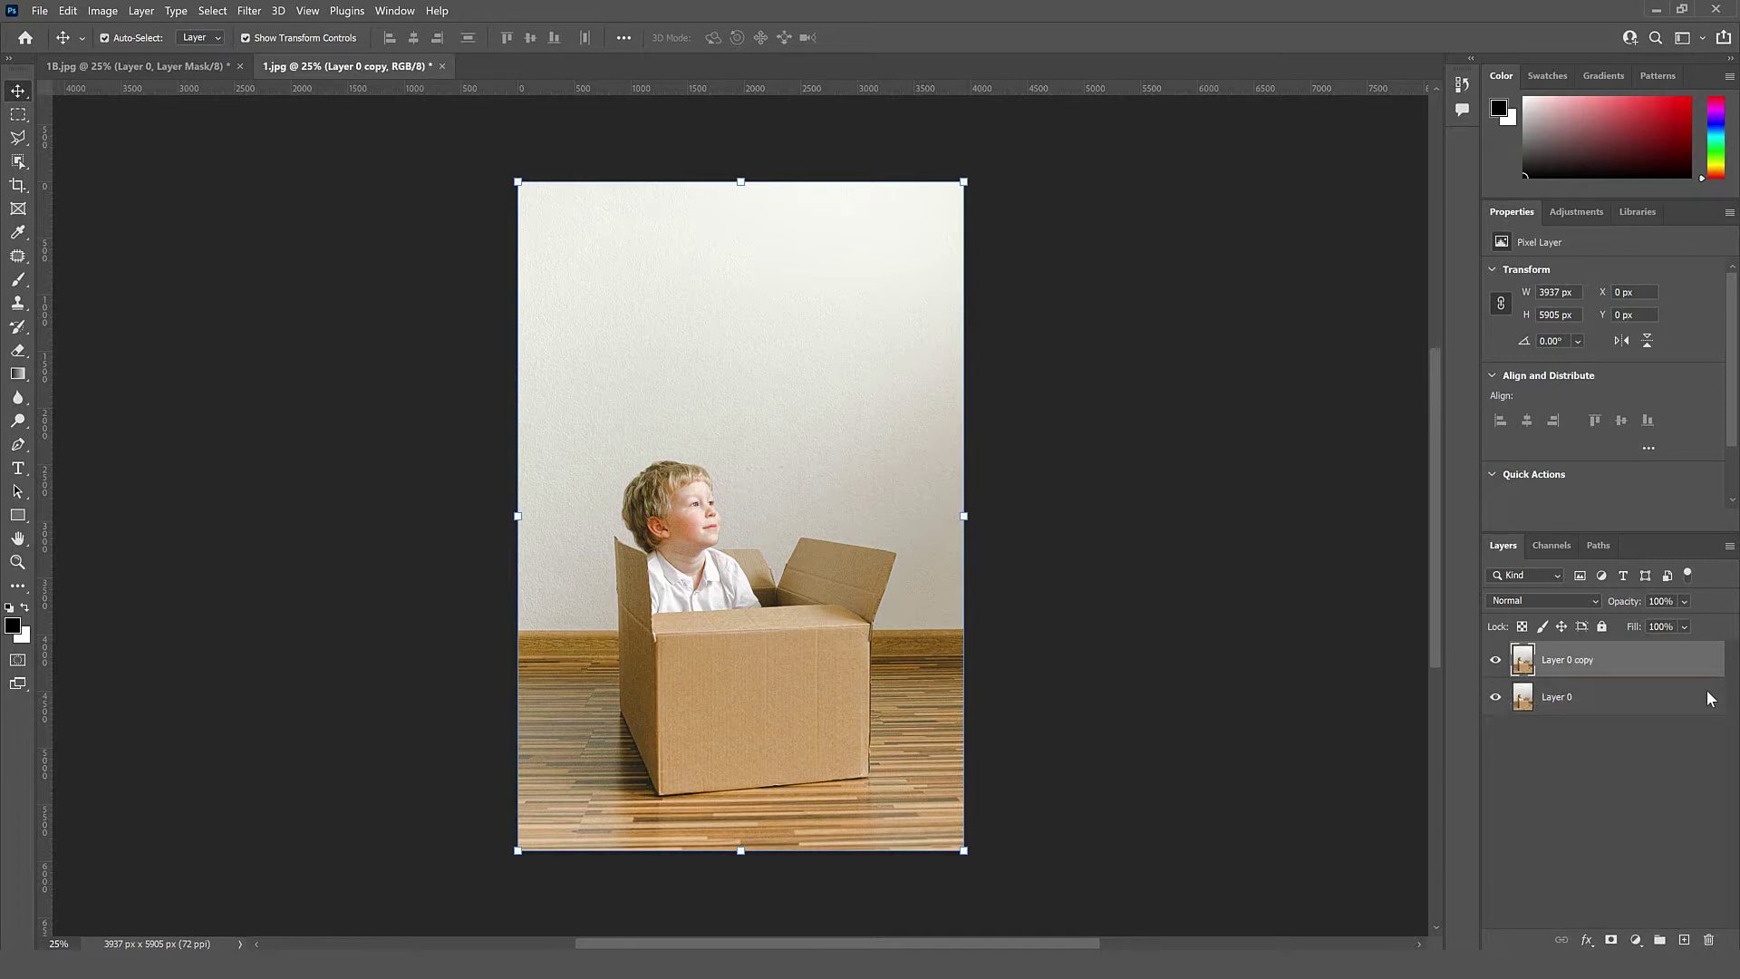
click(1710, 698)
right_click(1681, 698)
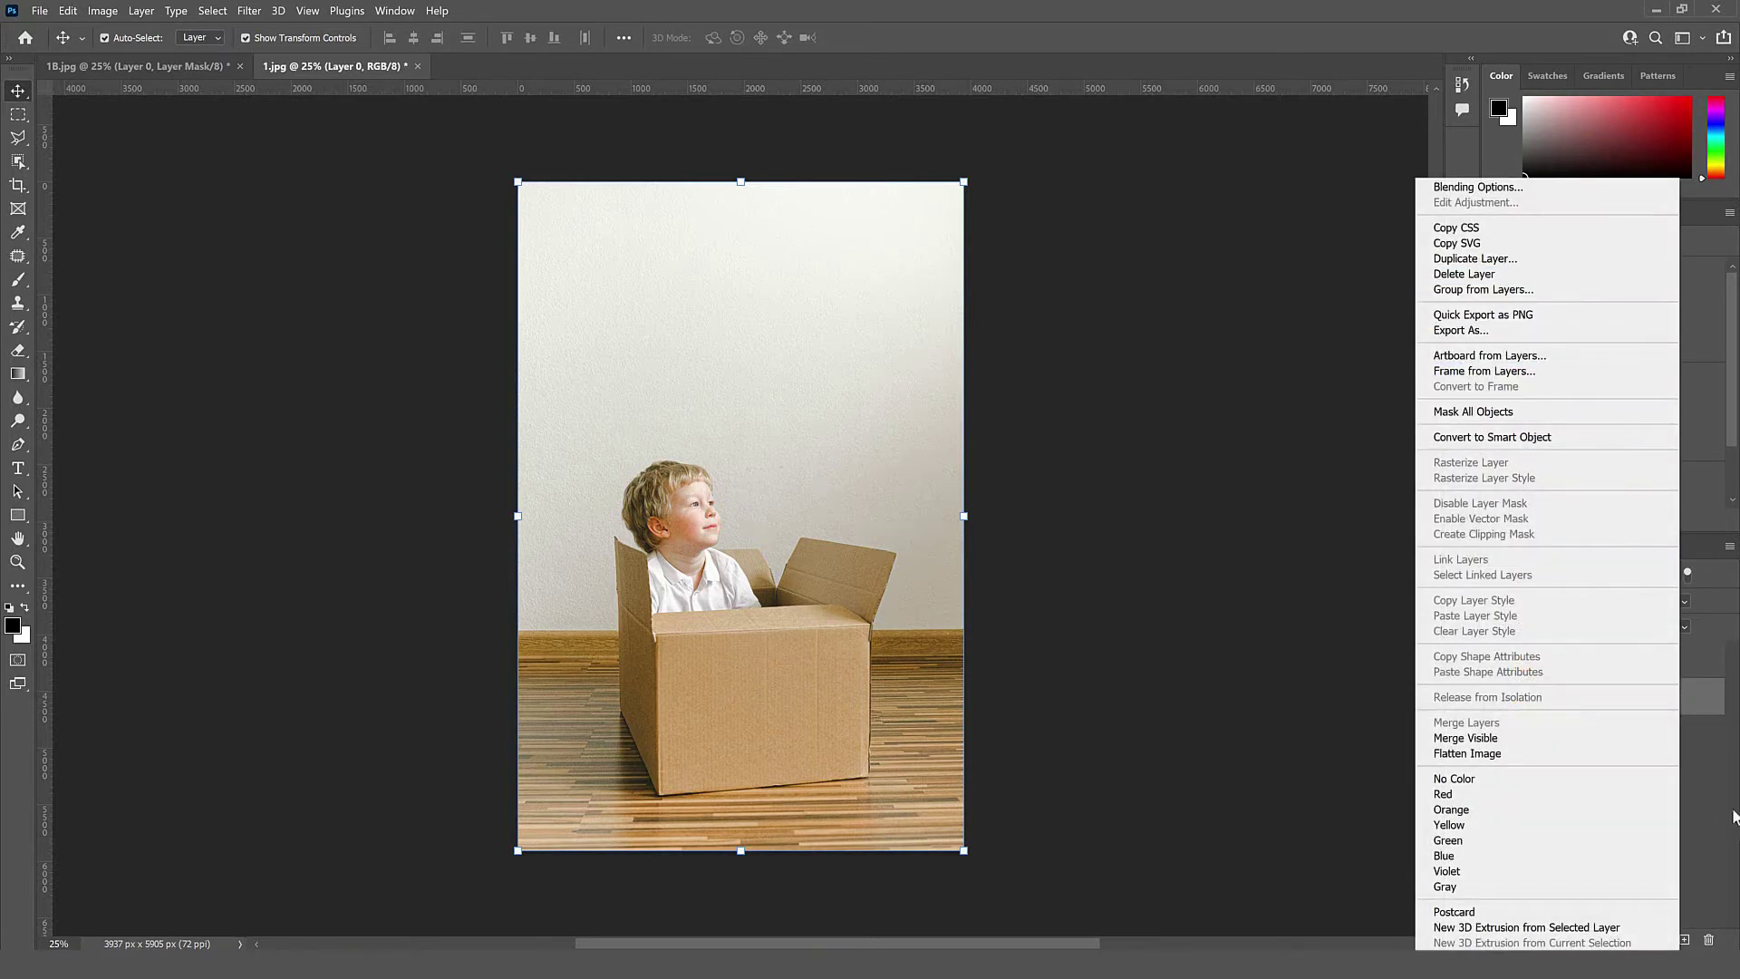
click(1717, 775)
Hide Layer 0 copy and apply Remove Background to Layer 0.
click(1492, 664)
click(1592, 672)
click(1581, 712)
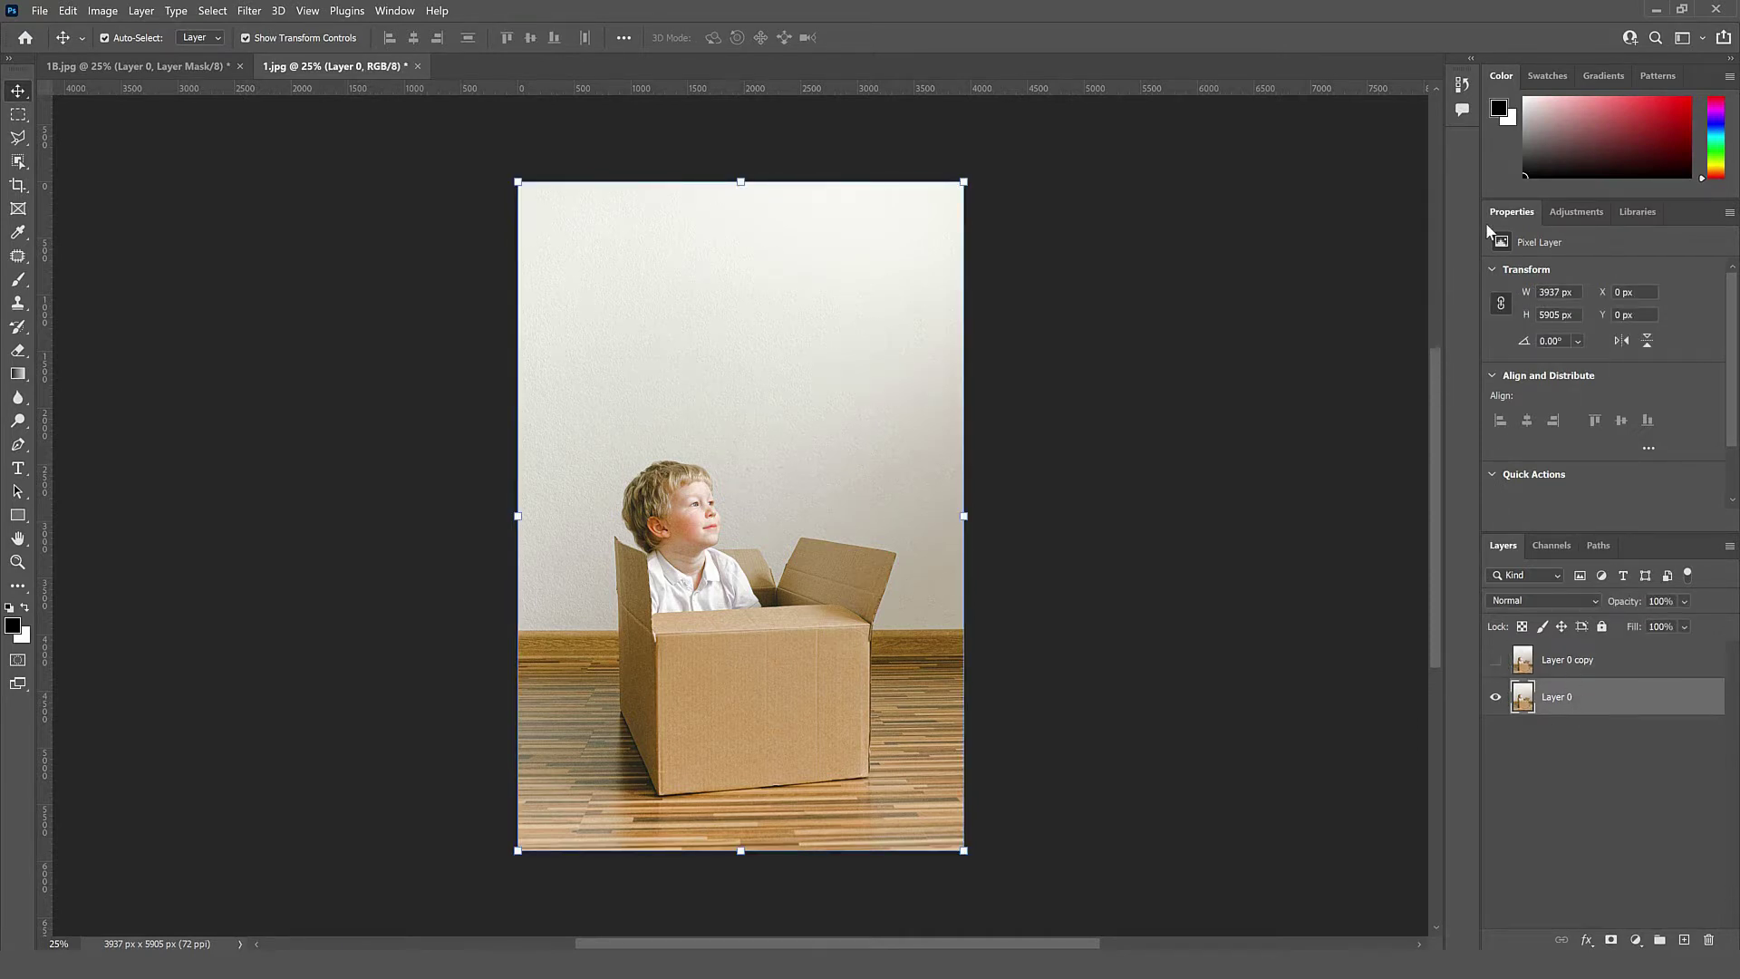
scroll(1733, 299, down, 2)
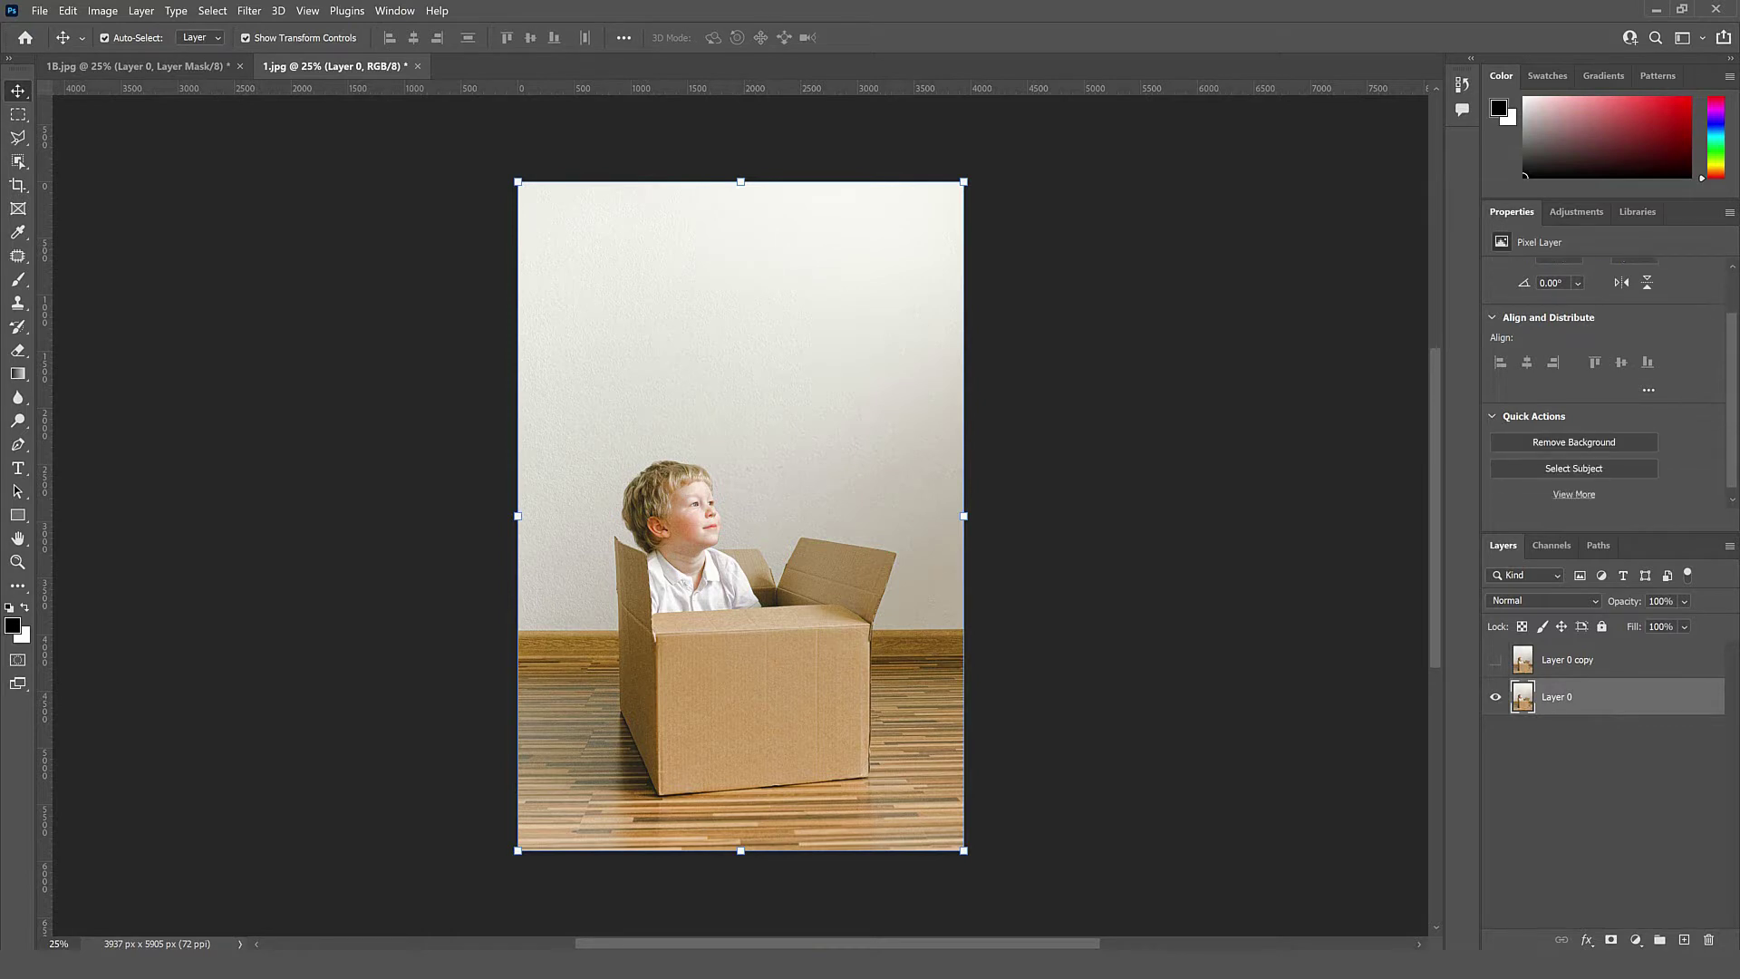
click(1591, 443)
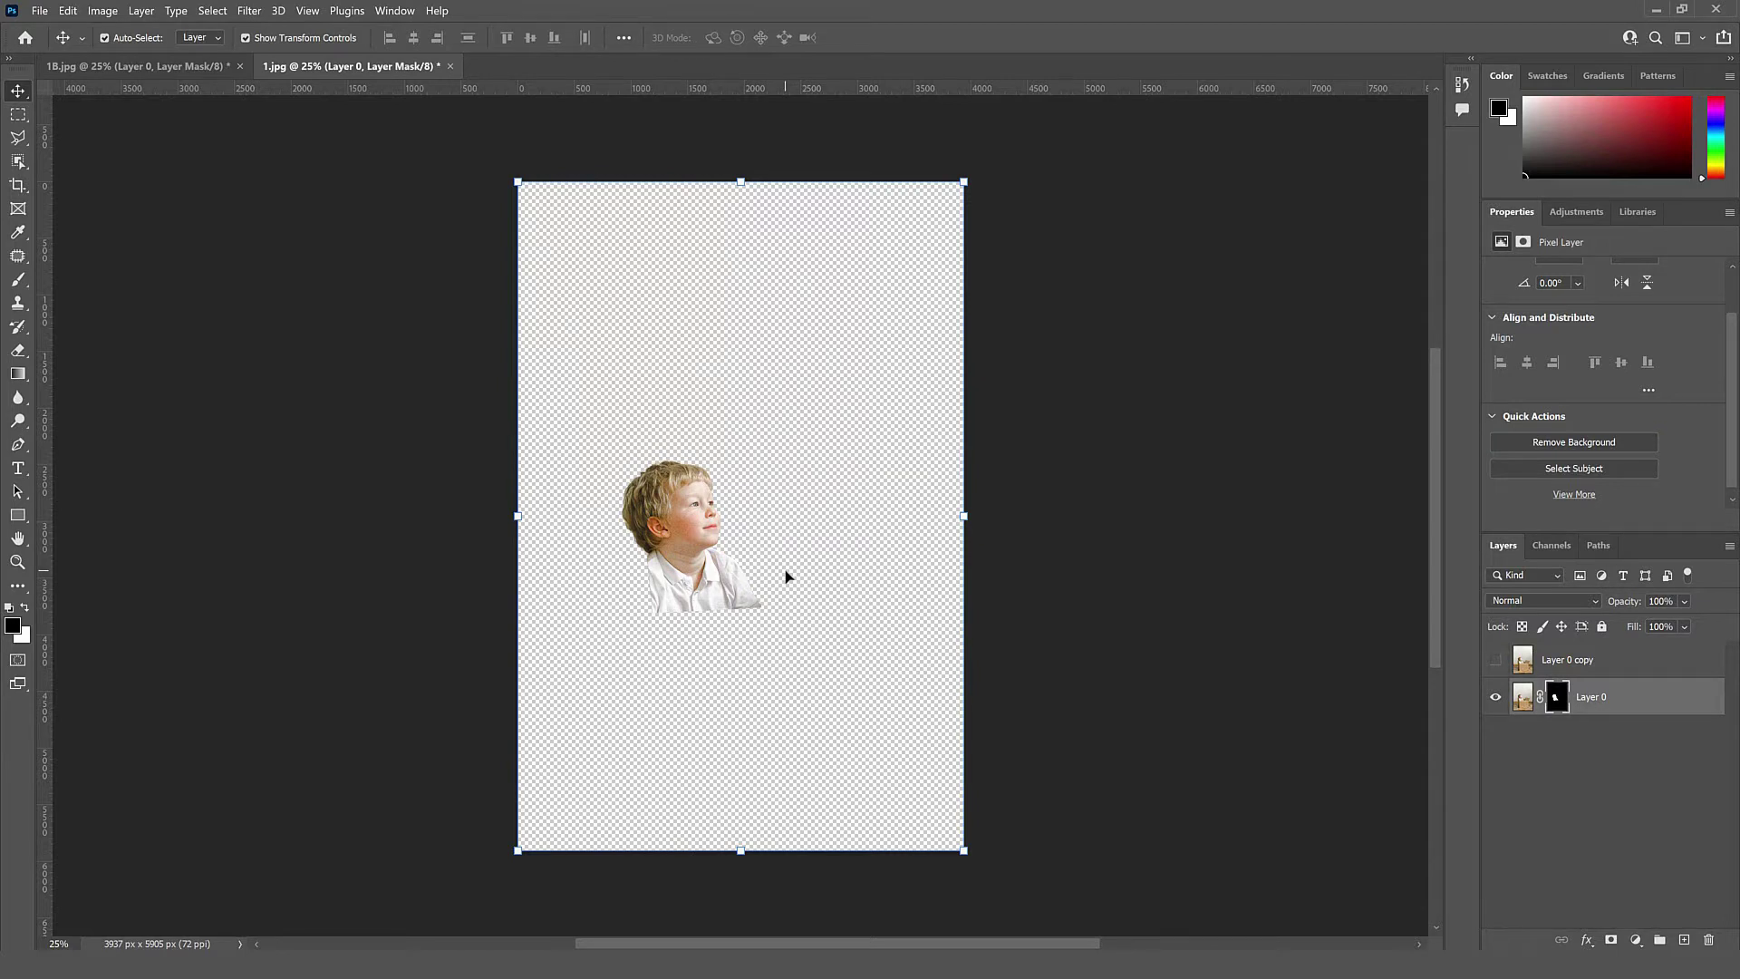
Turn Layer 0 copy back on and make it the active layer.
click(1495, 660)
click(1524, 660)
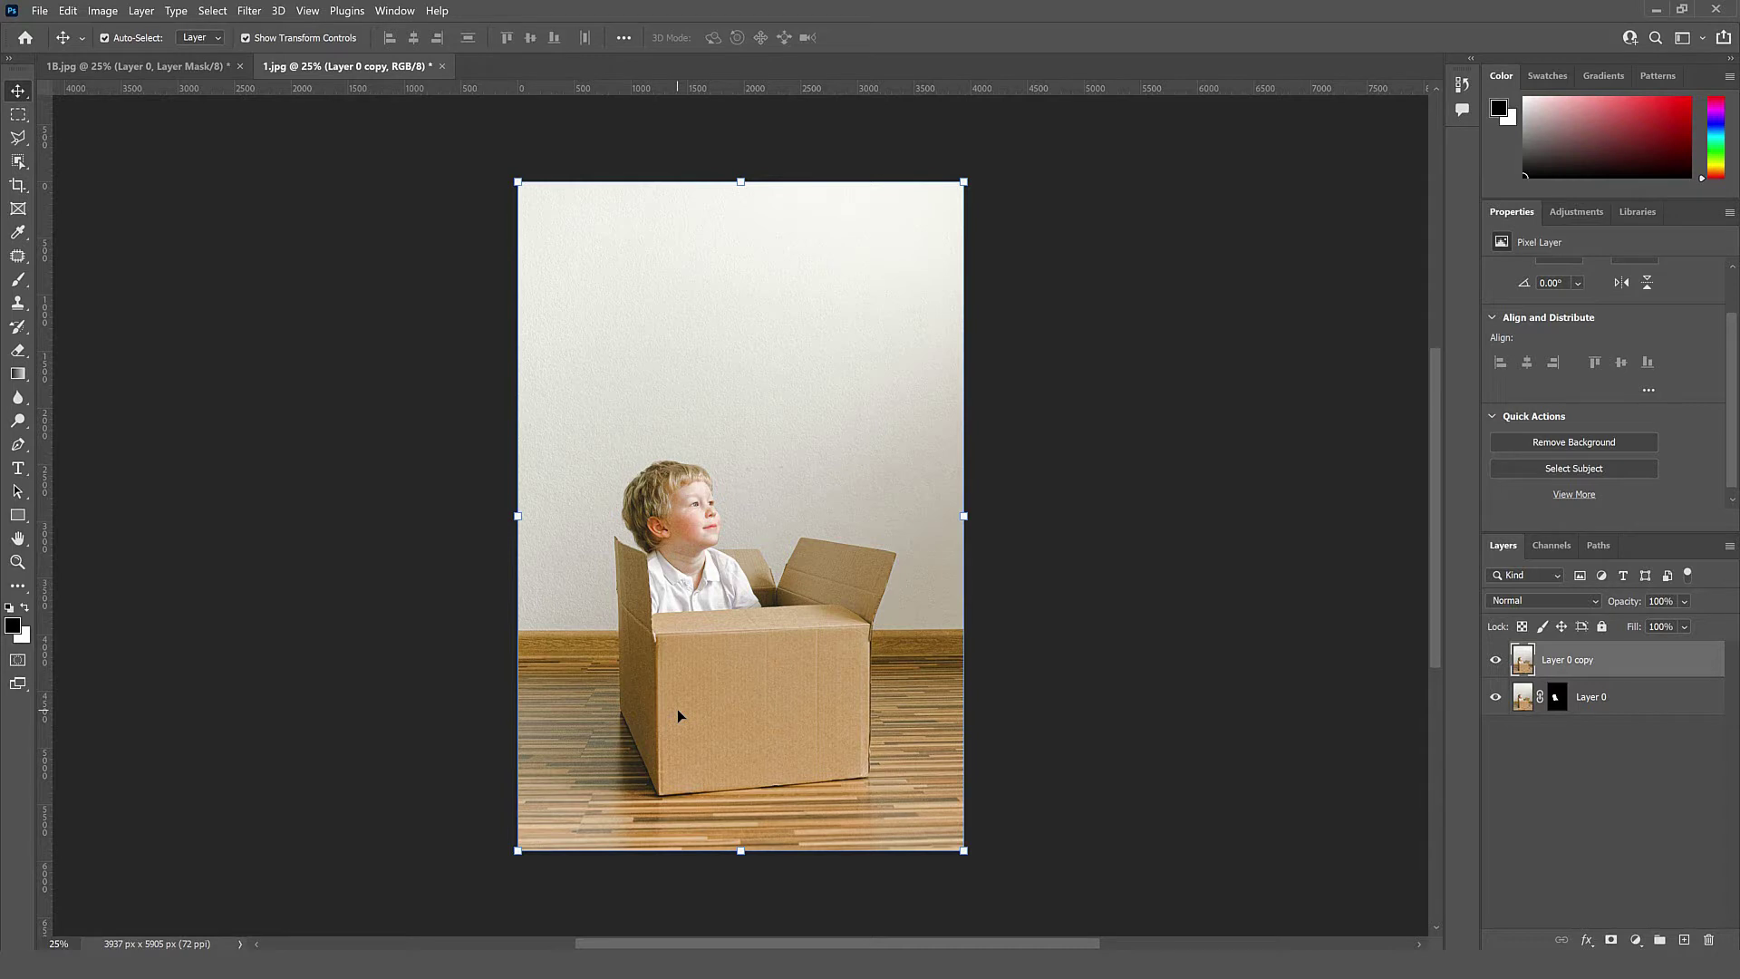
Select the cardboard box with the Object Selection tool.
click(18, 162)
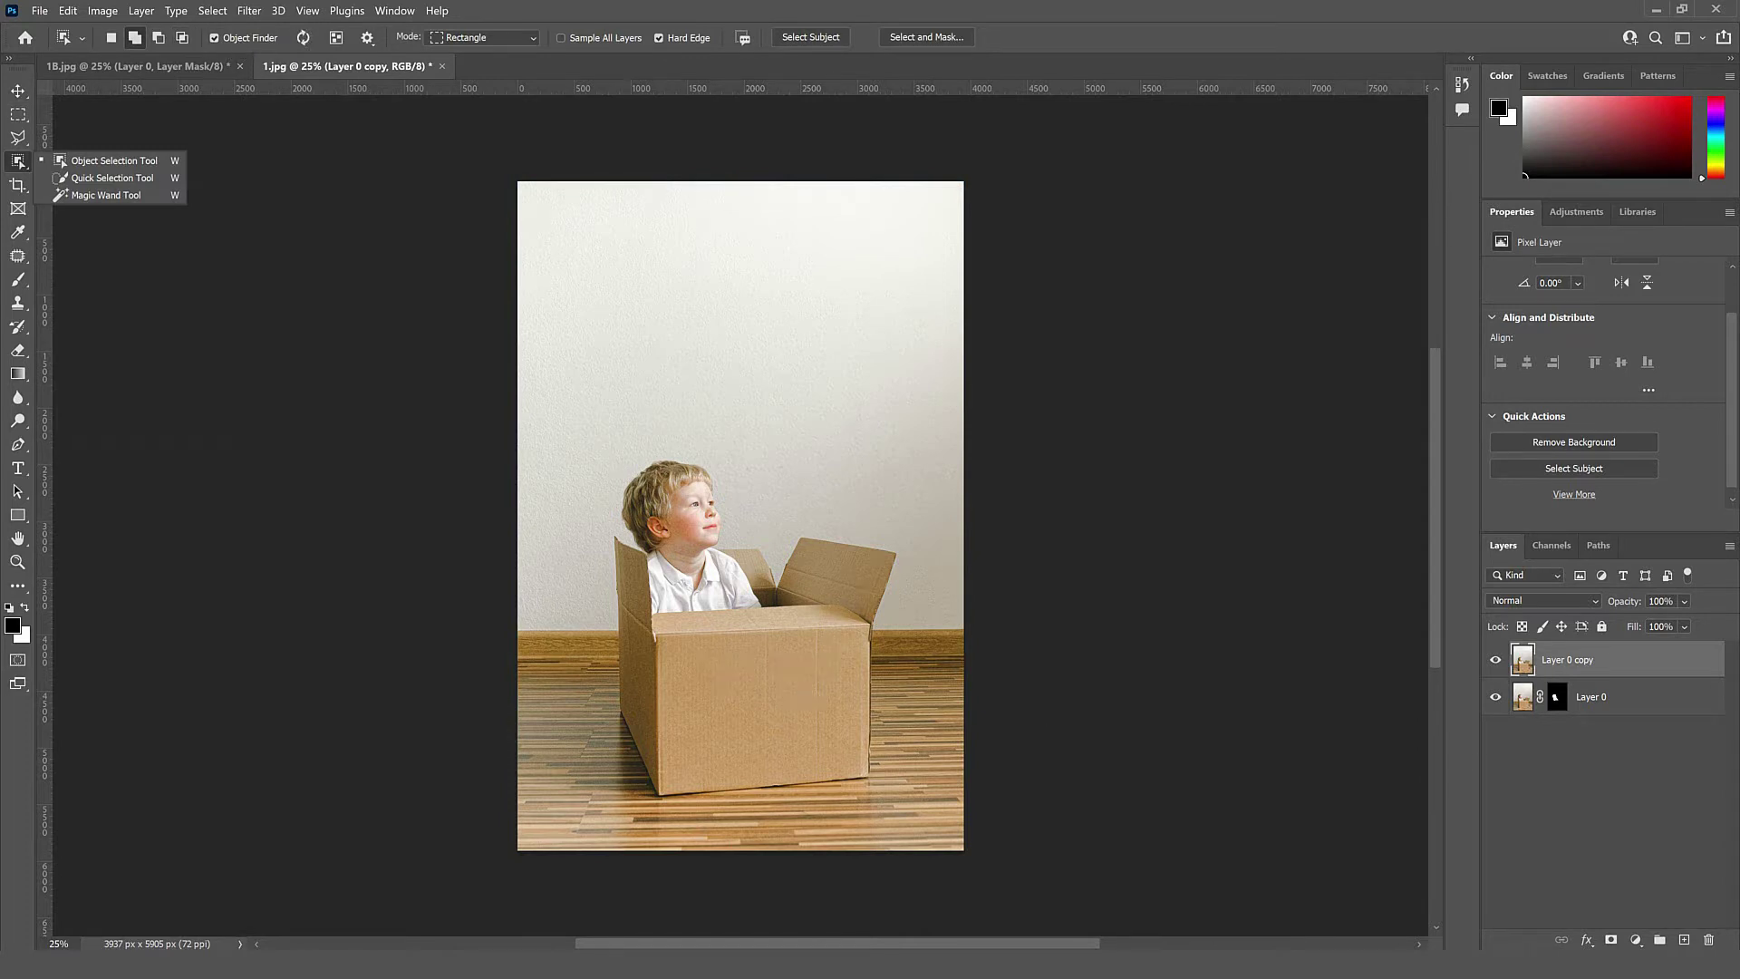
click(764, 686)
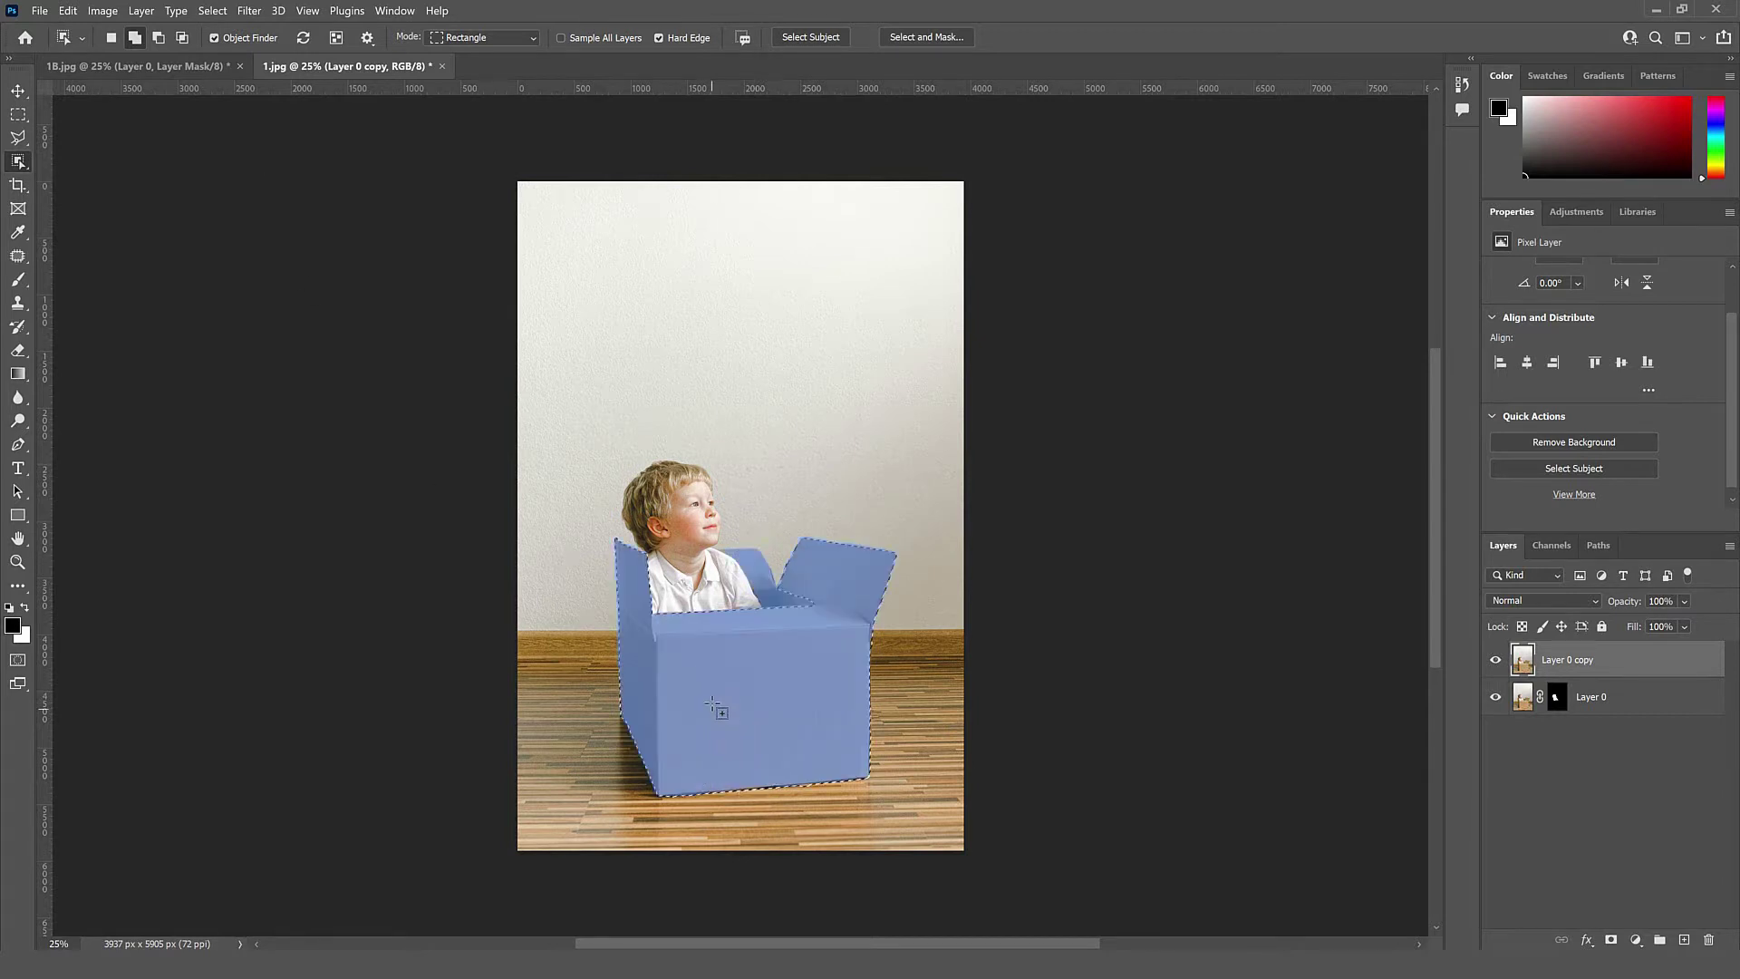
click(744, 593)
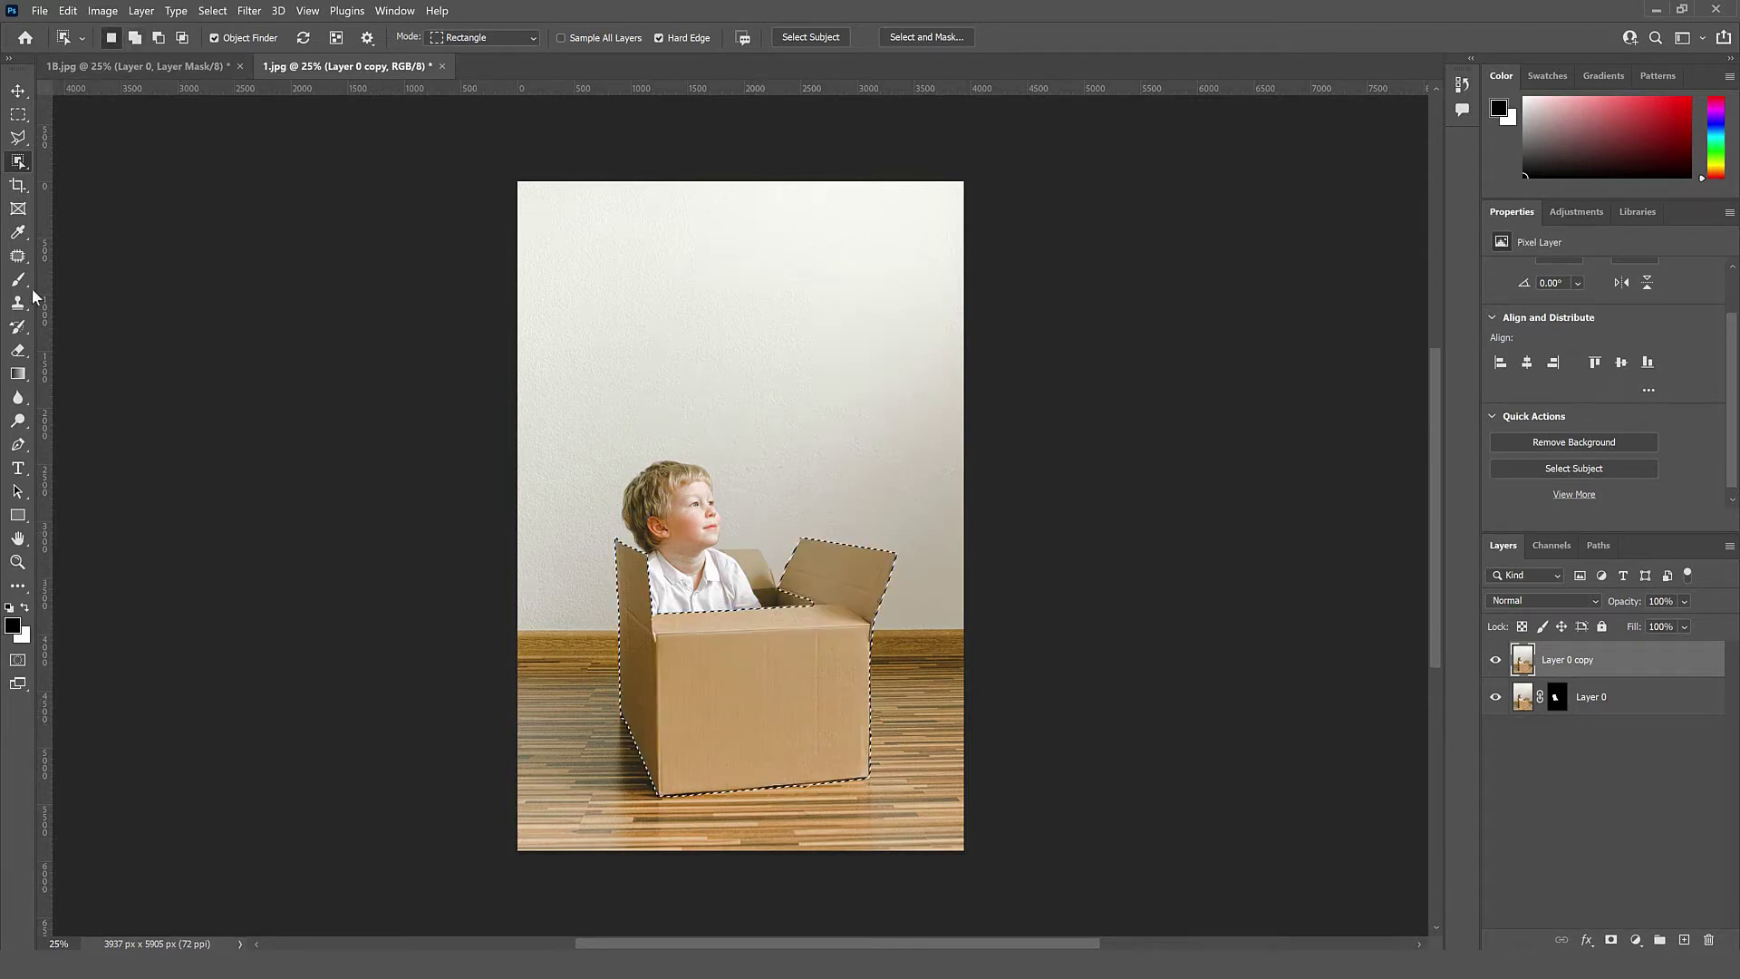
Zoom in and trace a Polygonal Lasso outline along the box flap and the boy's shirt.
key(l)
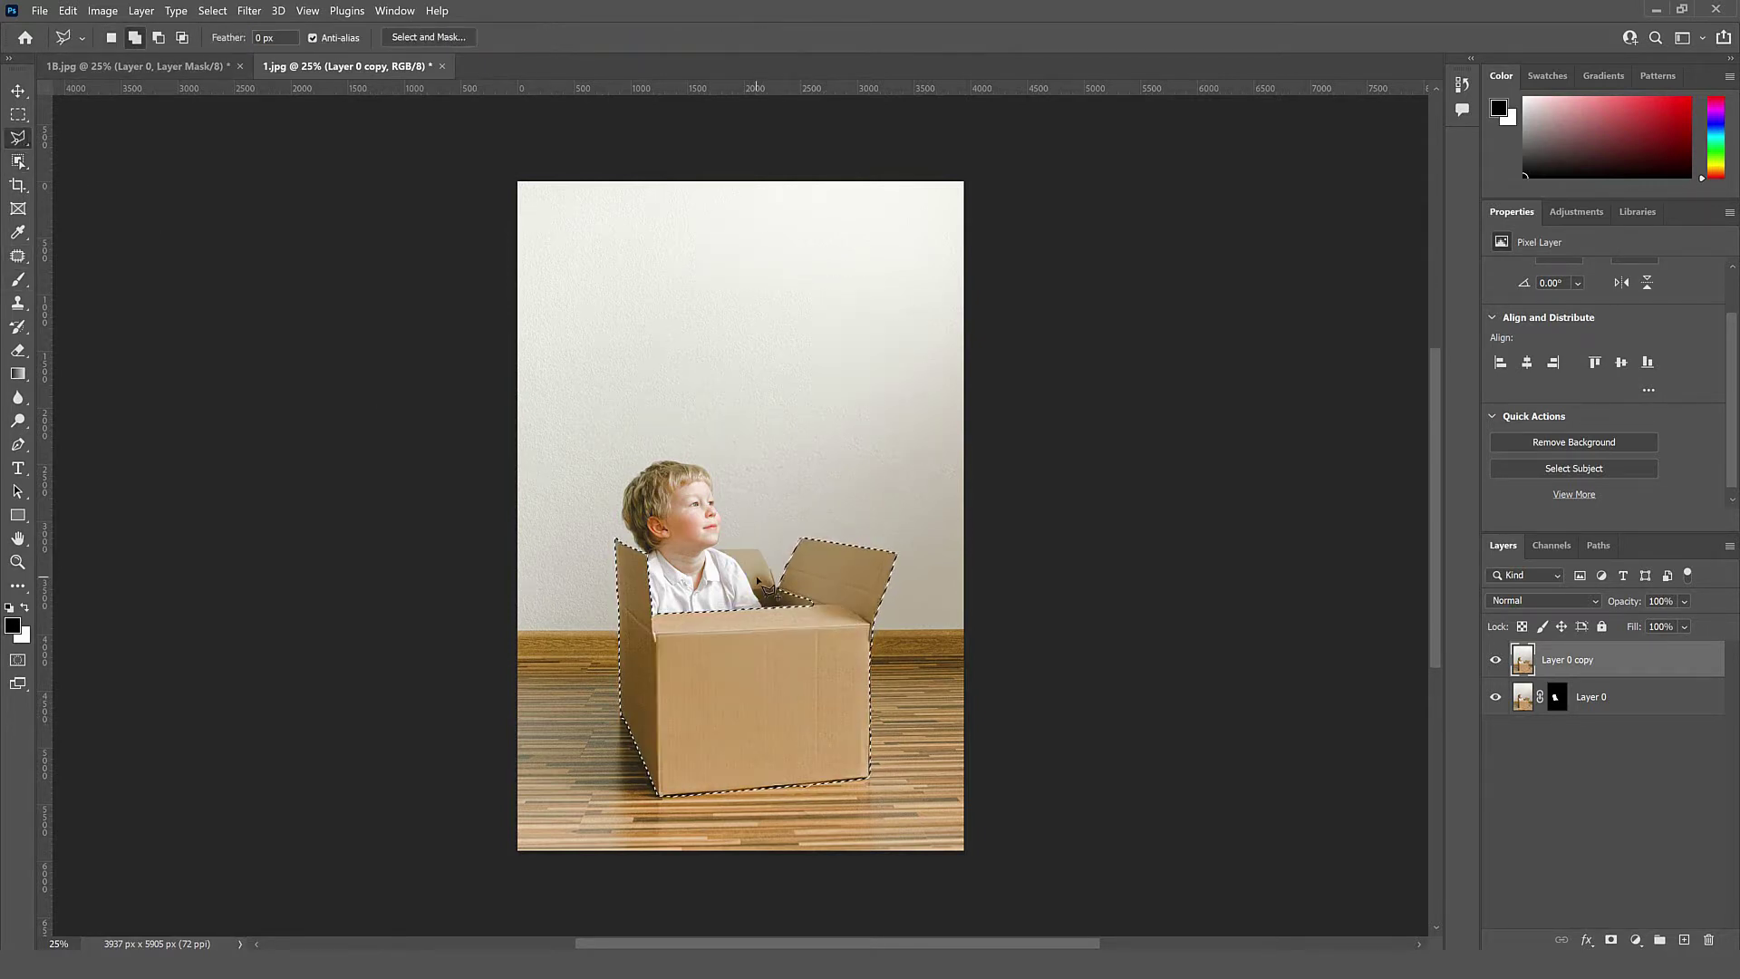
key(ctrl+plus)
key(ctrl+plus)
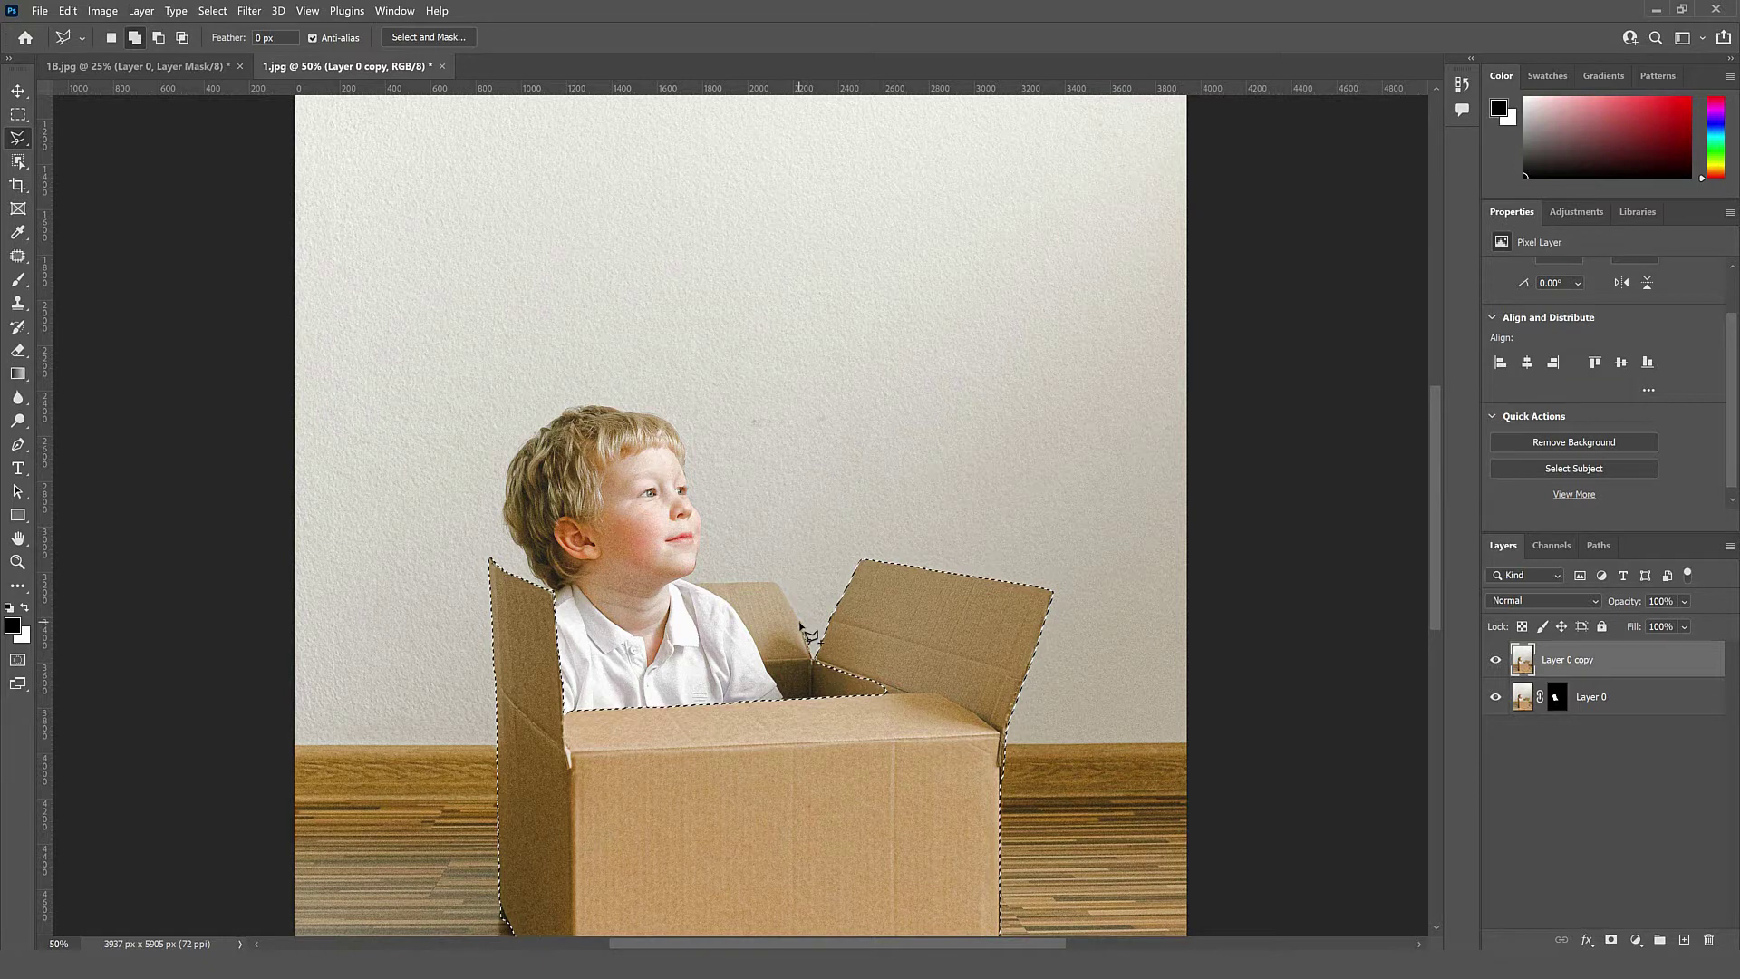
click(776, 581)
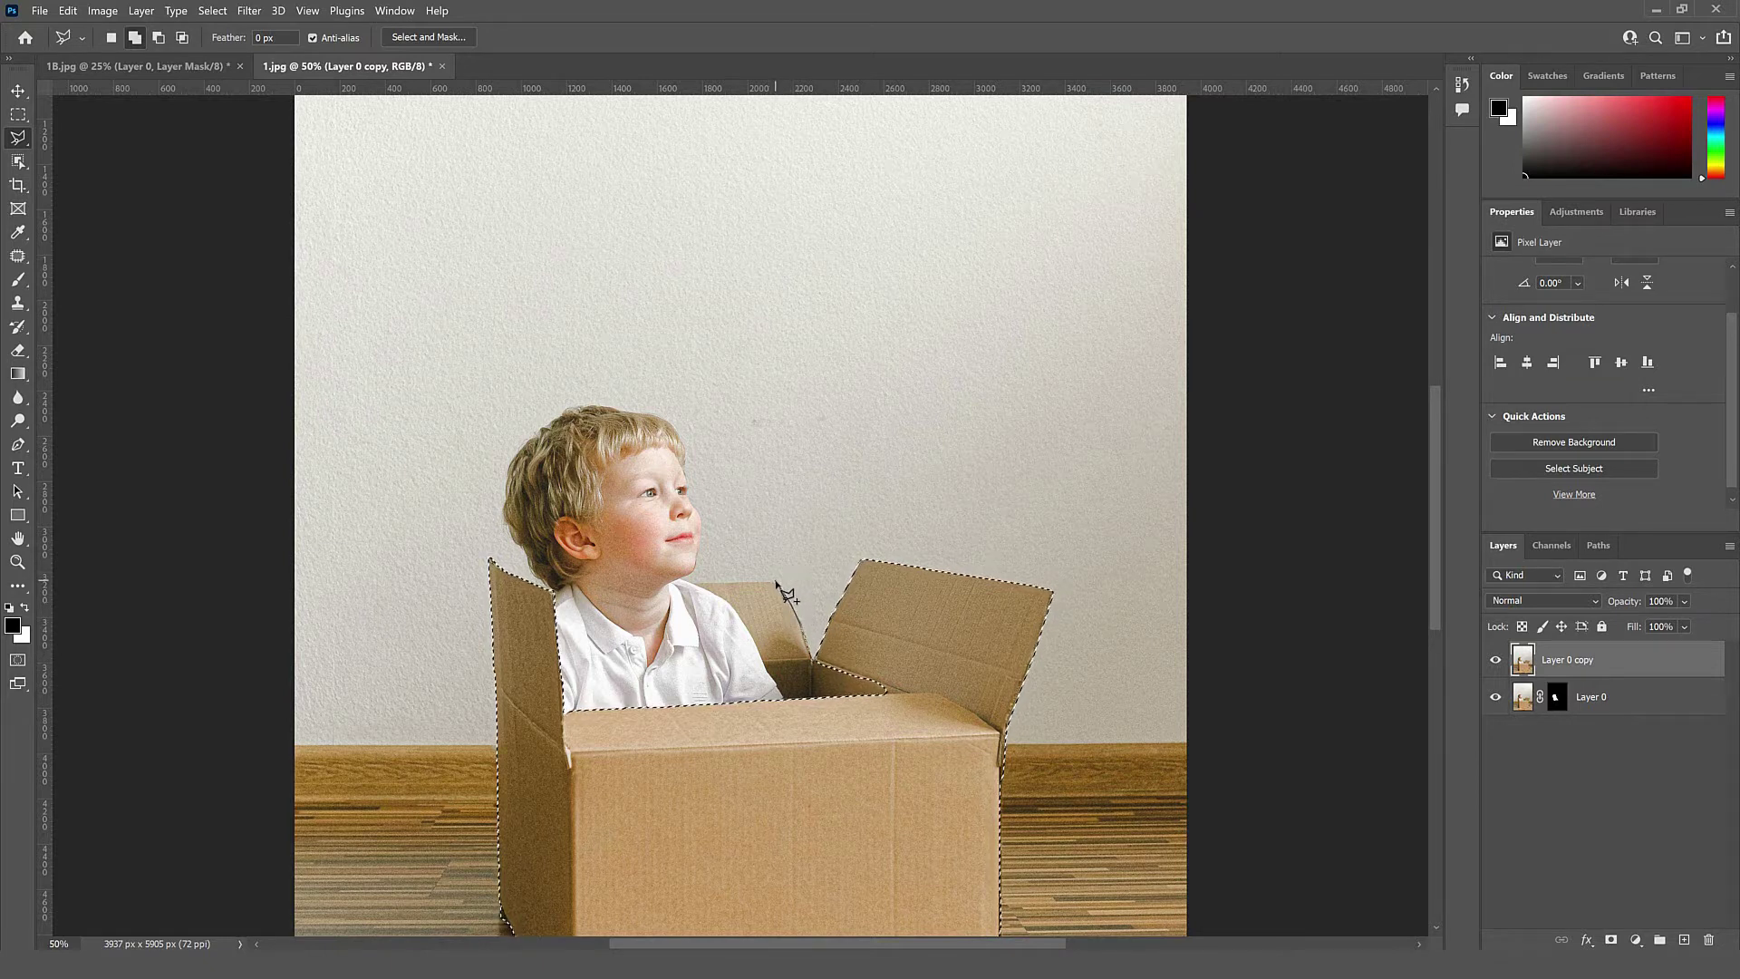
click(691, 582)
click(622, 610)
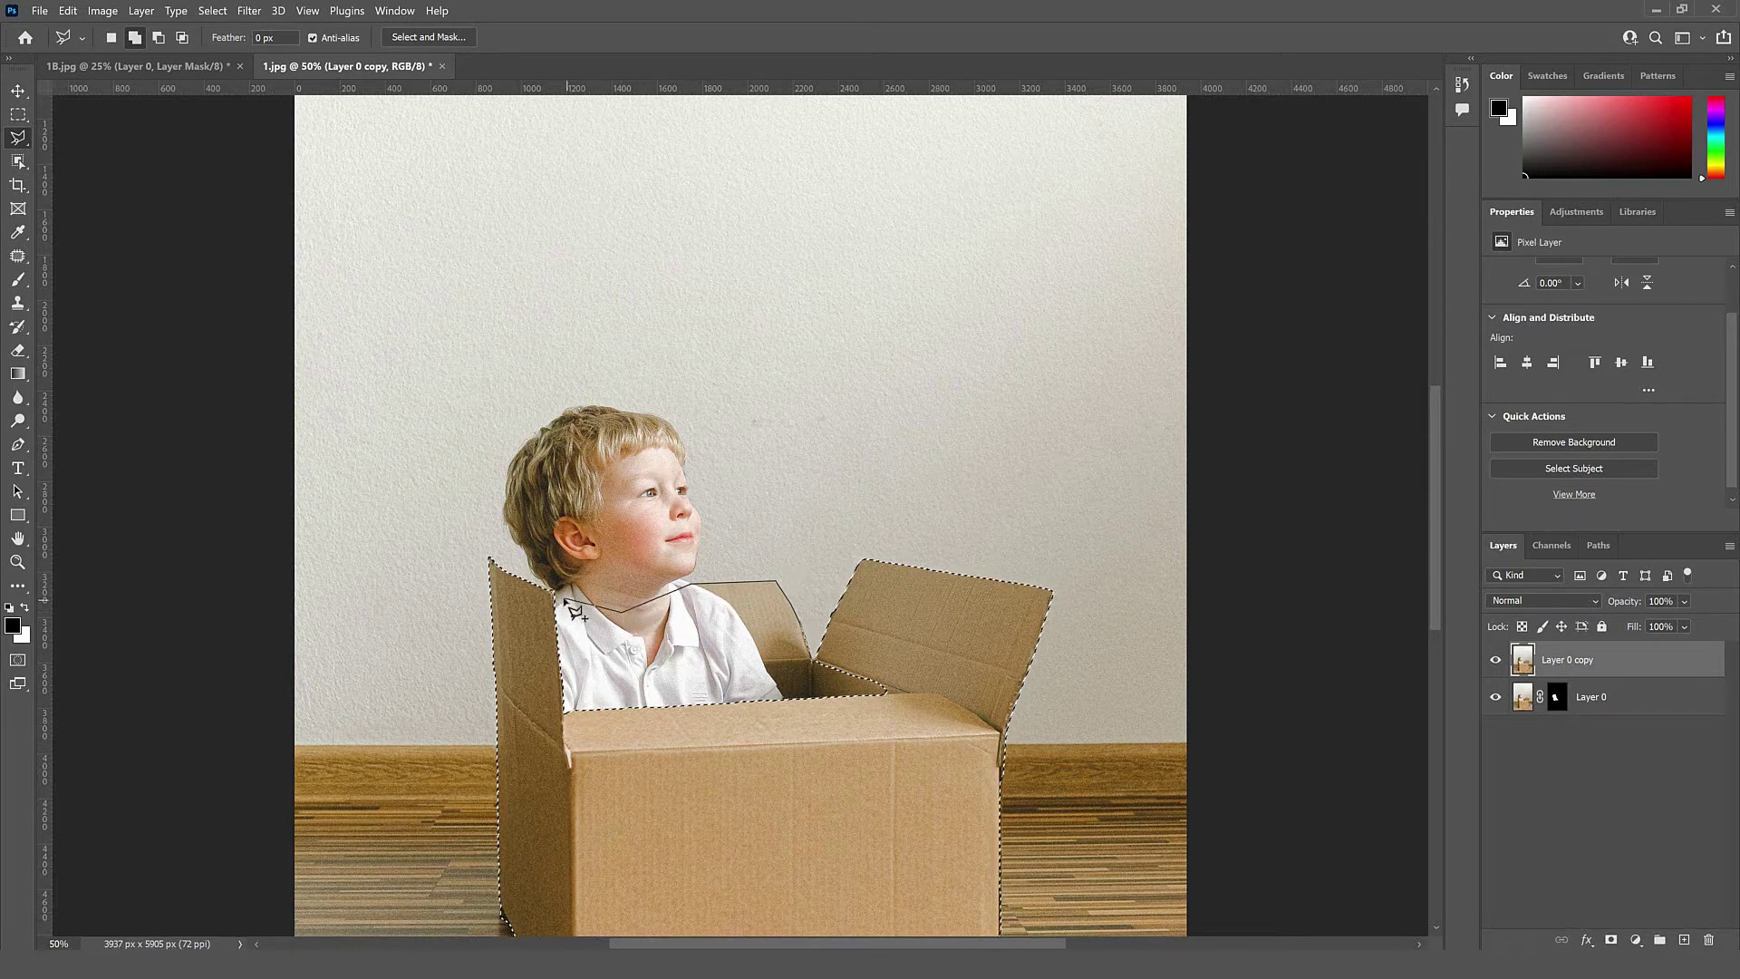
click(555, 598)
click(764, 650)
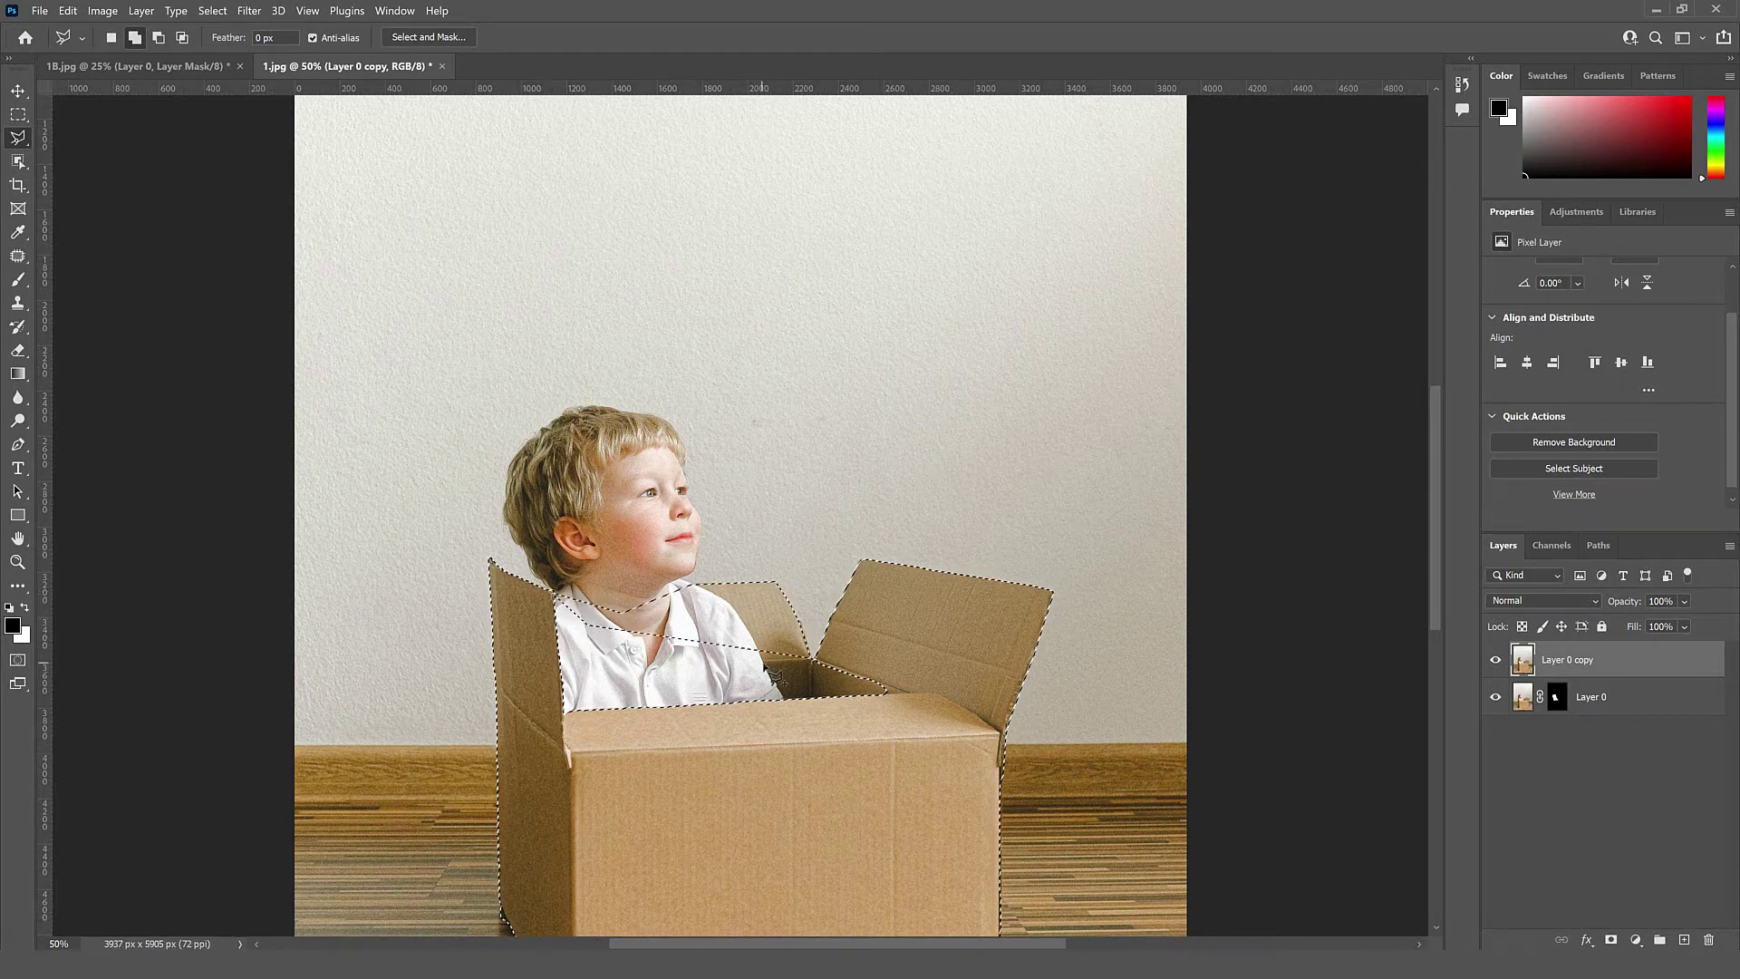
Trace a second outline around the shirt inside the box, then target Layer 0's mask.
click(888, 694)
click(744, 727)
click(574, 718)
click(589, 659)
click(759, 646)
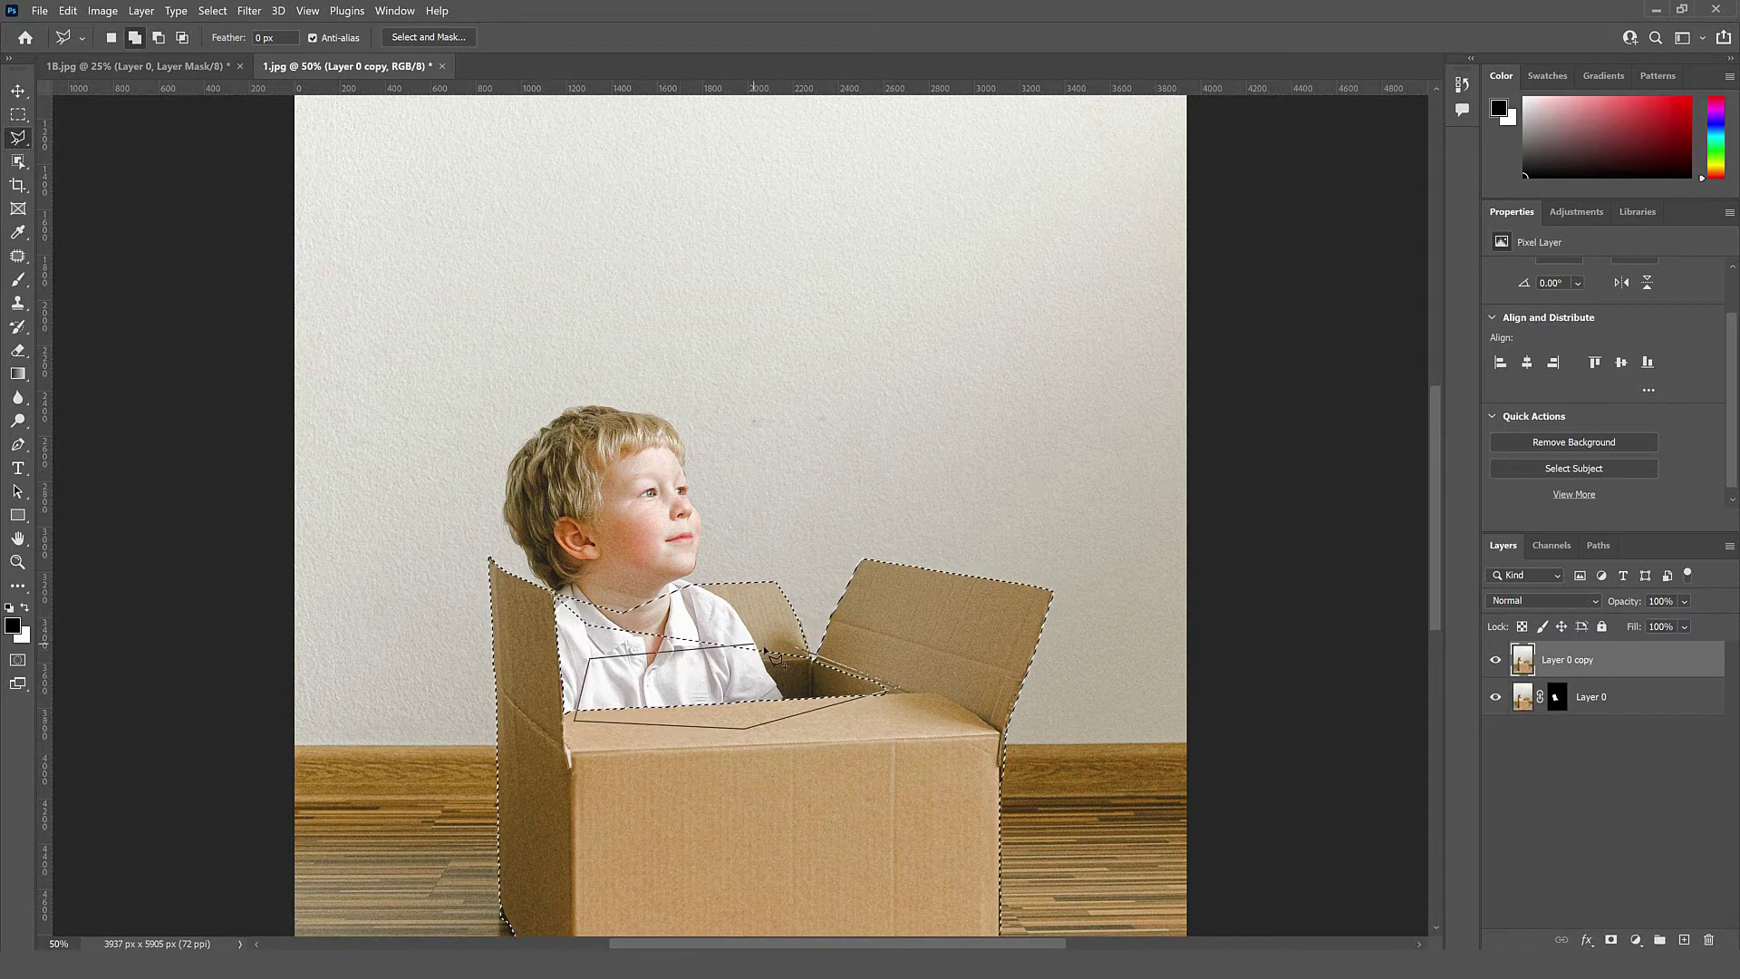
click(888, 694)
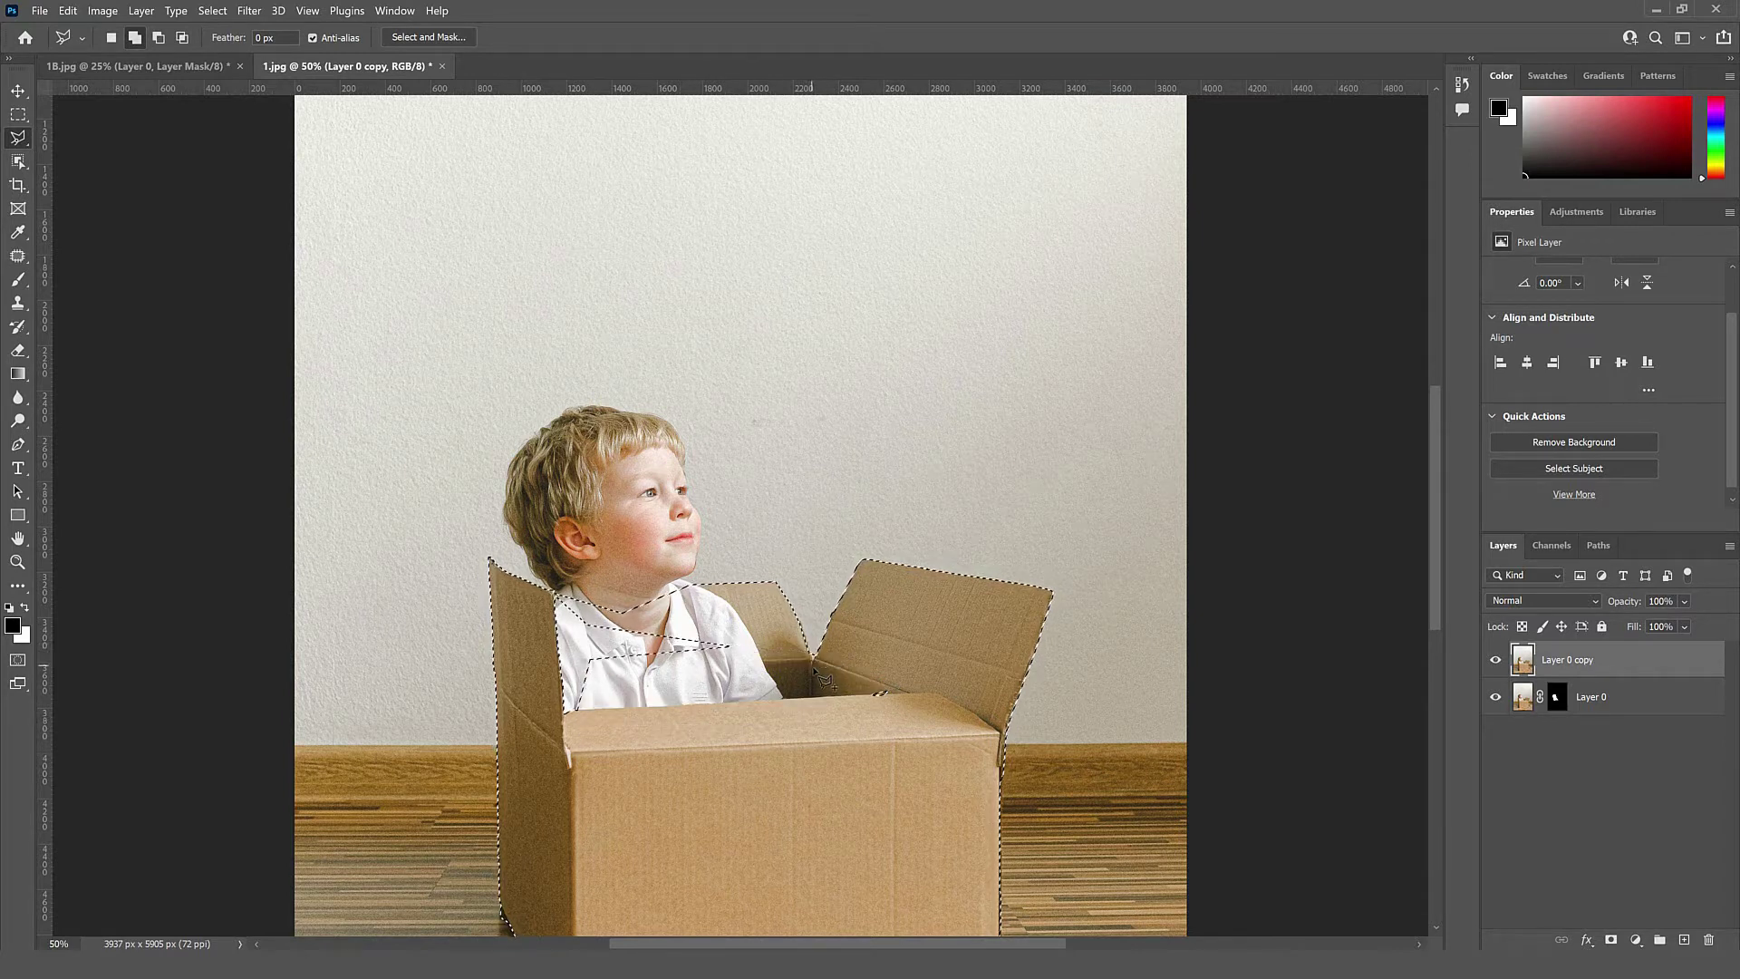
click(897, 675)
click(829, 690)
click(885, 725)
key(Escape)
click(1556, 696)
scroll(828, 725, down, 3)
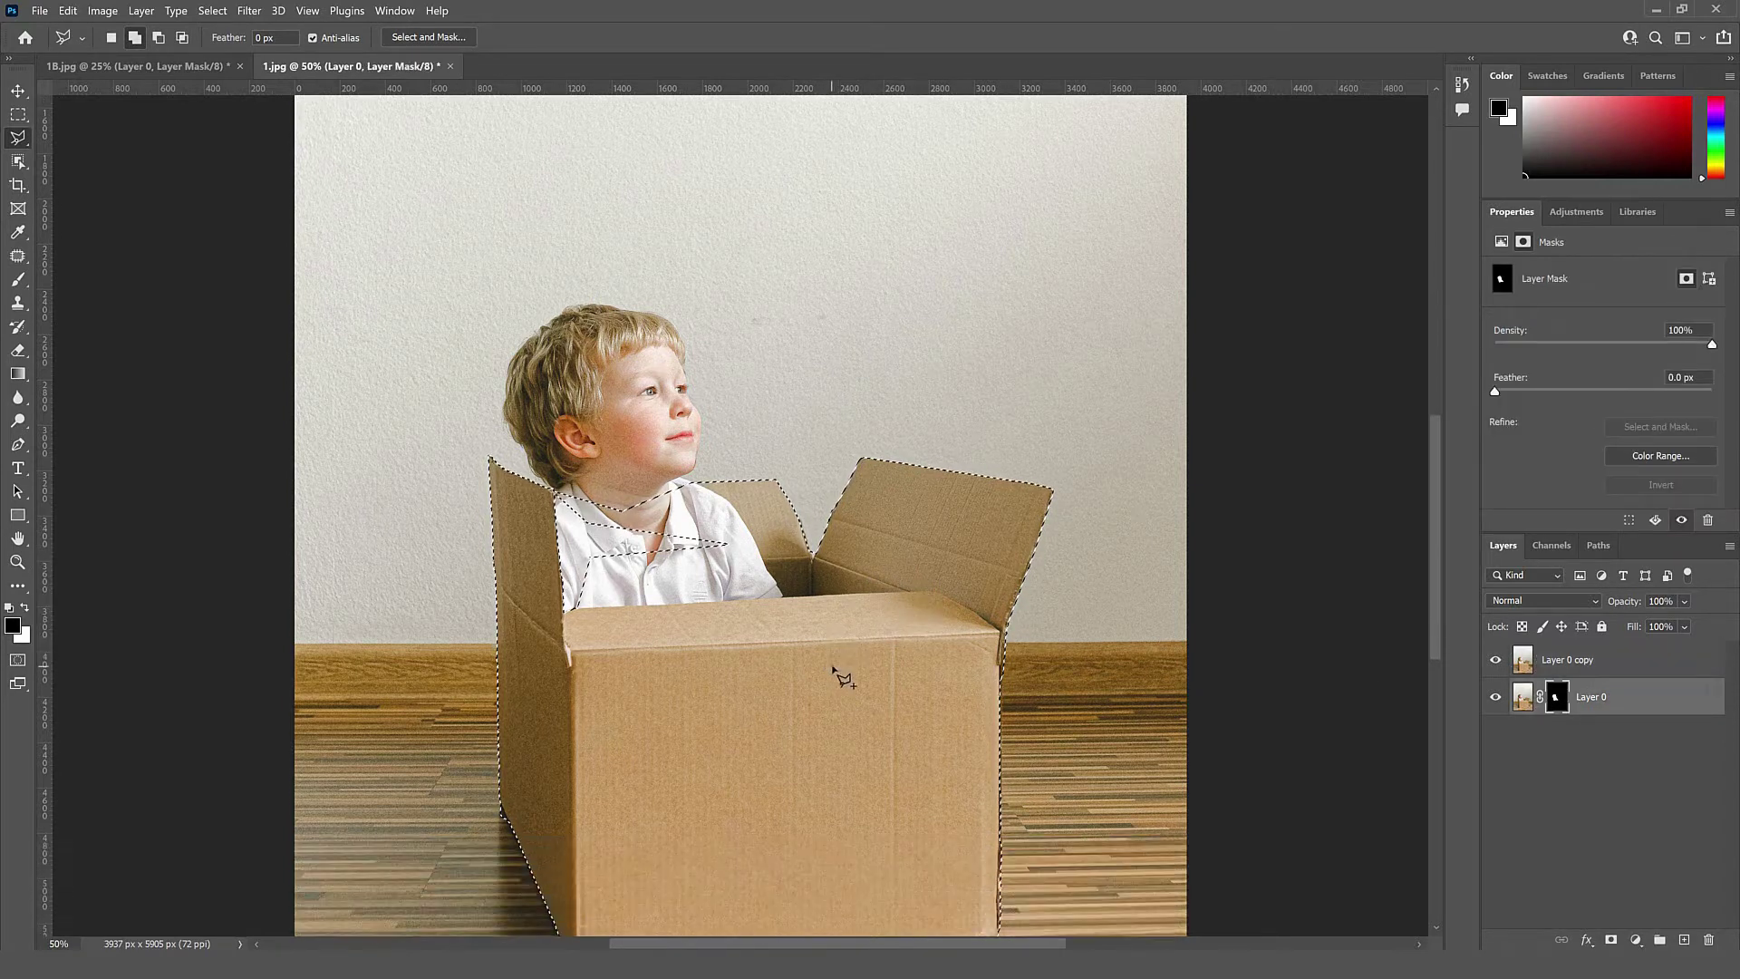
Choose the Brush with white as the foreground colour for mask painting.
key(b)
scroll(753, 596, down, 1)
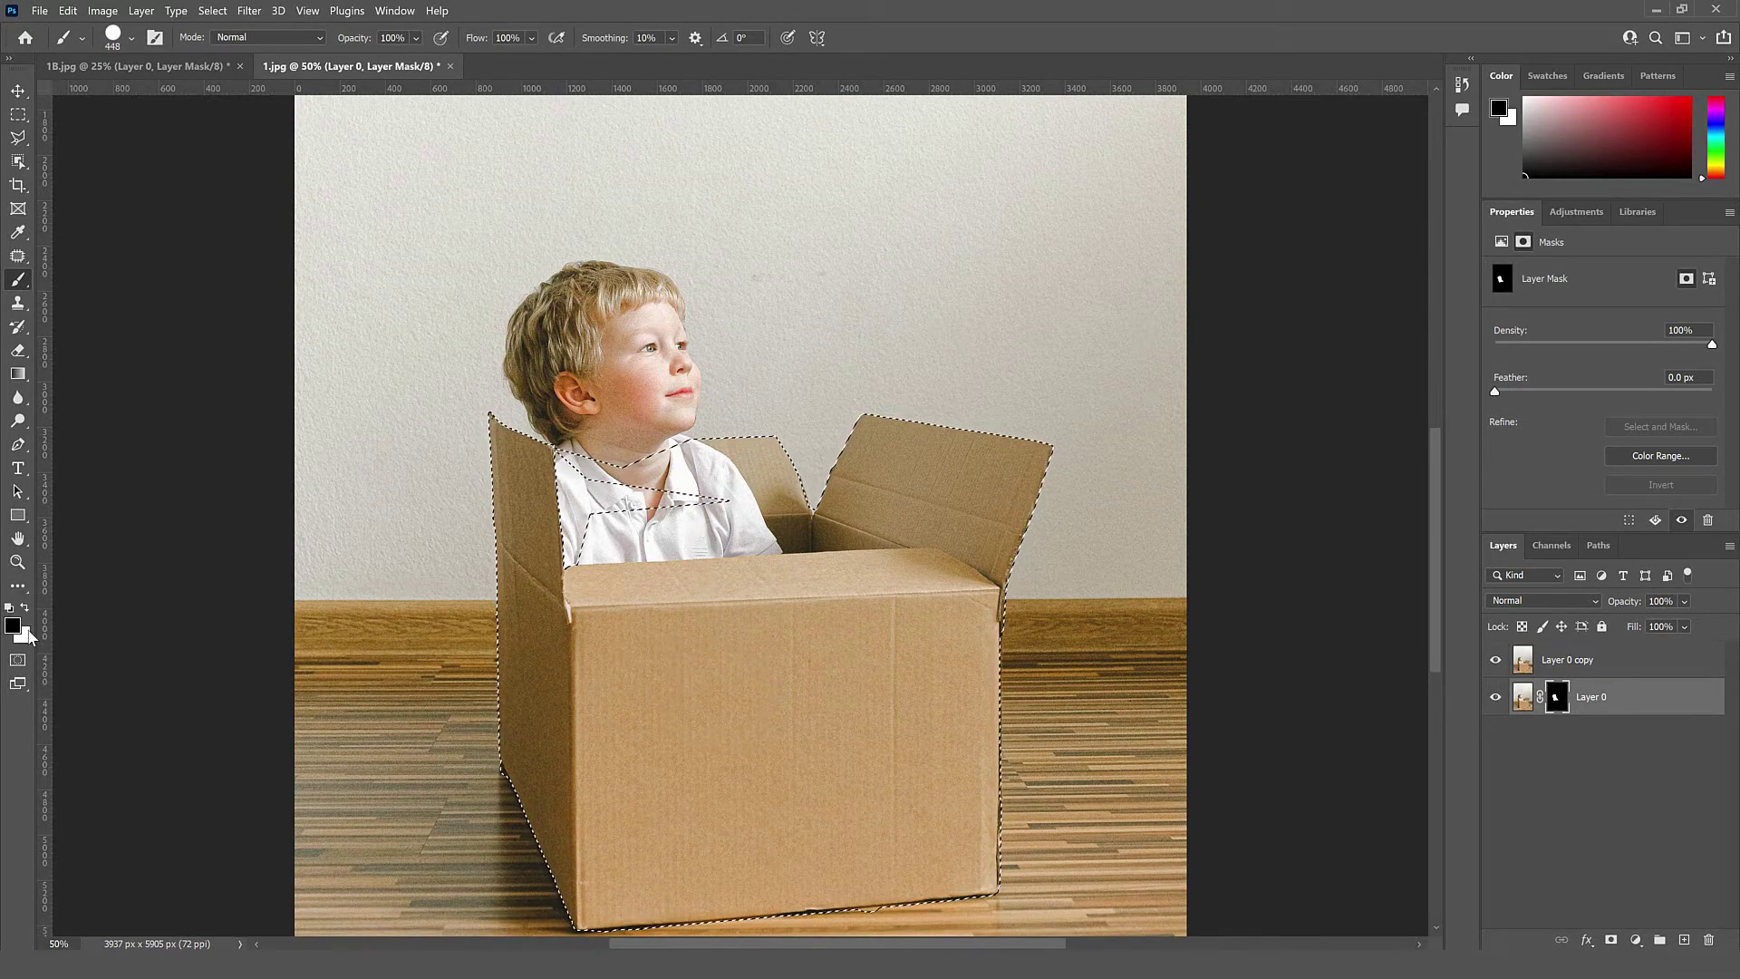
key(x)
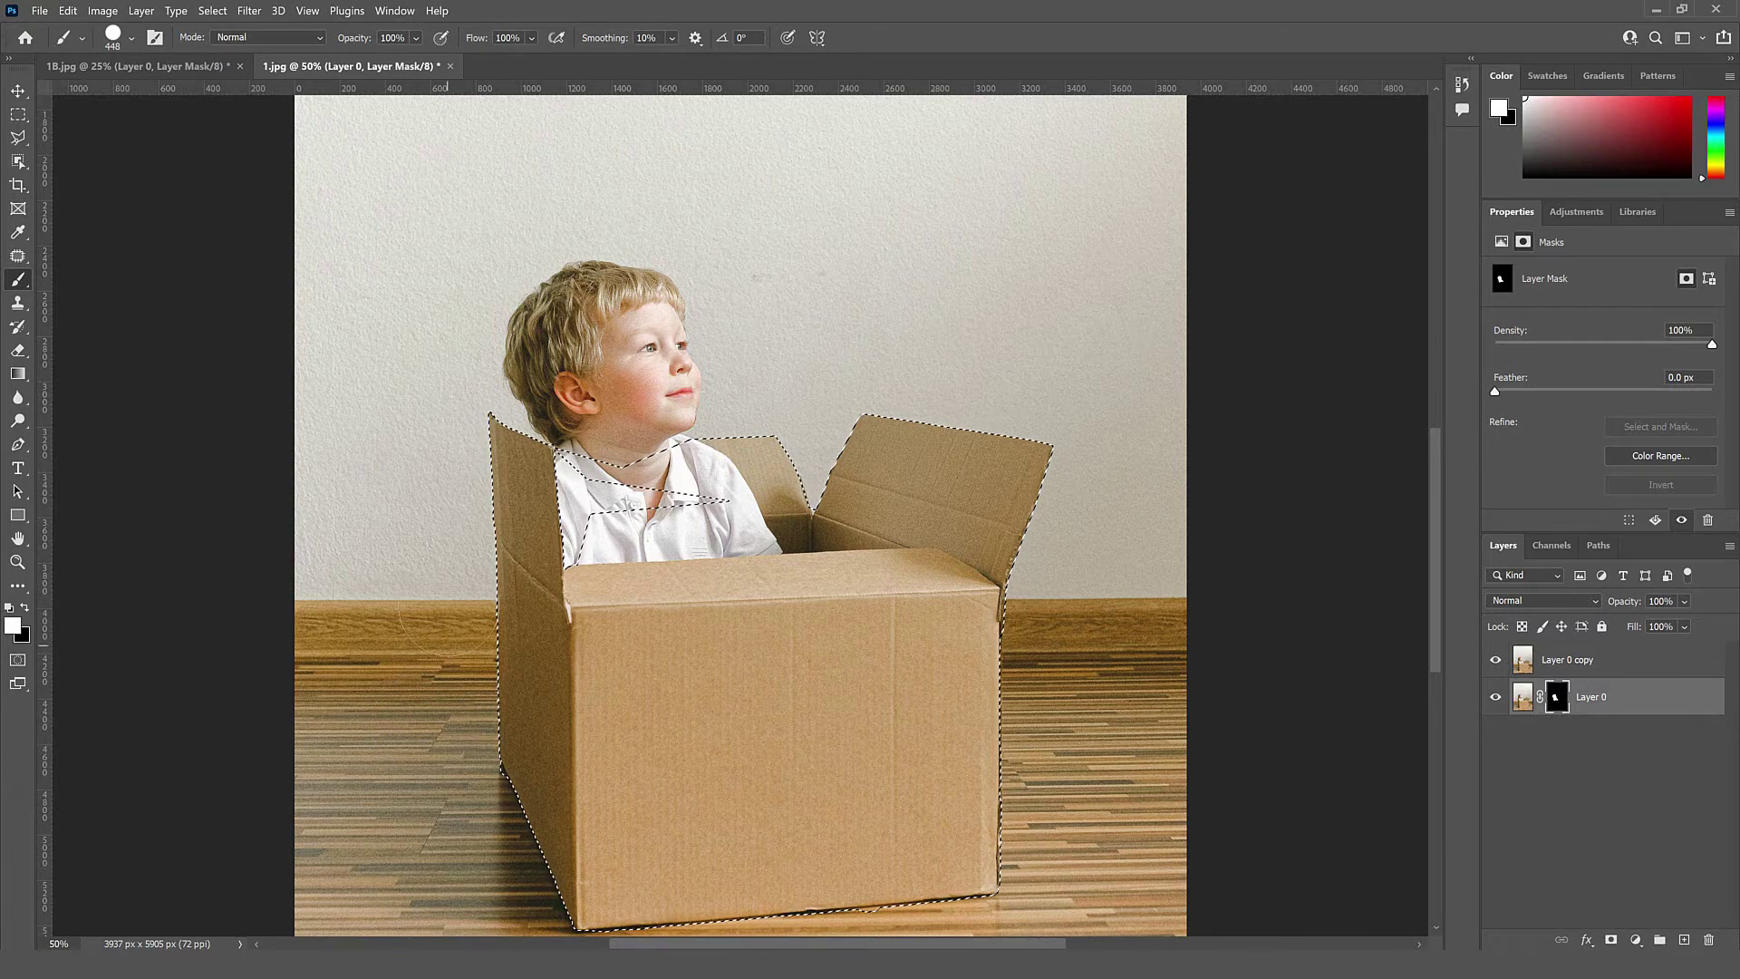
scroll(444, 634, down, 1)
key(x)
key(x)
key(x)
key(x)
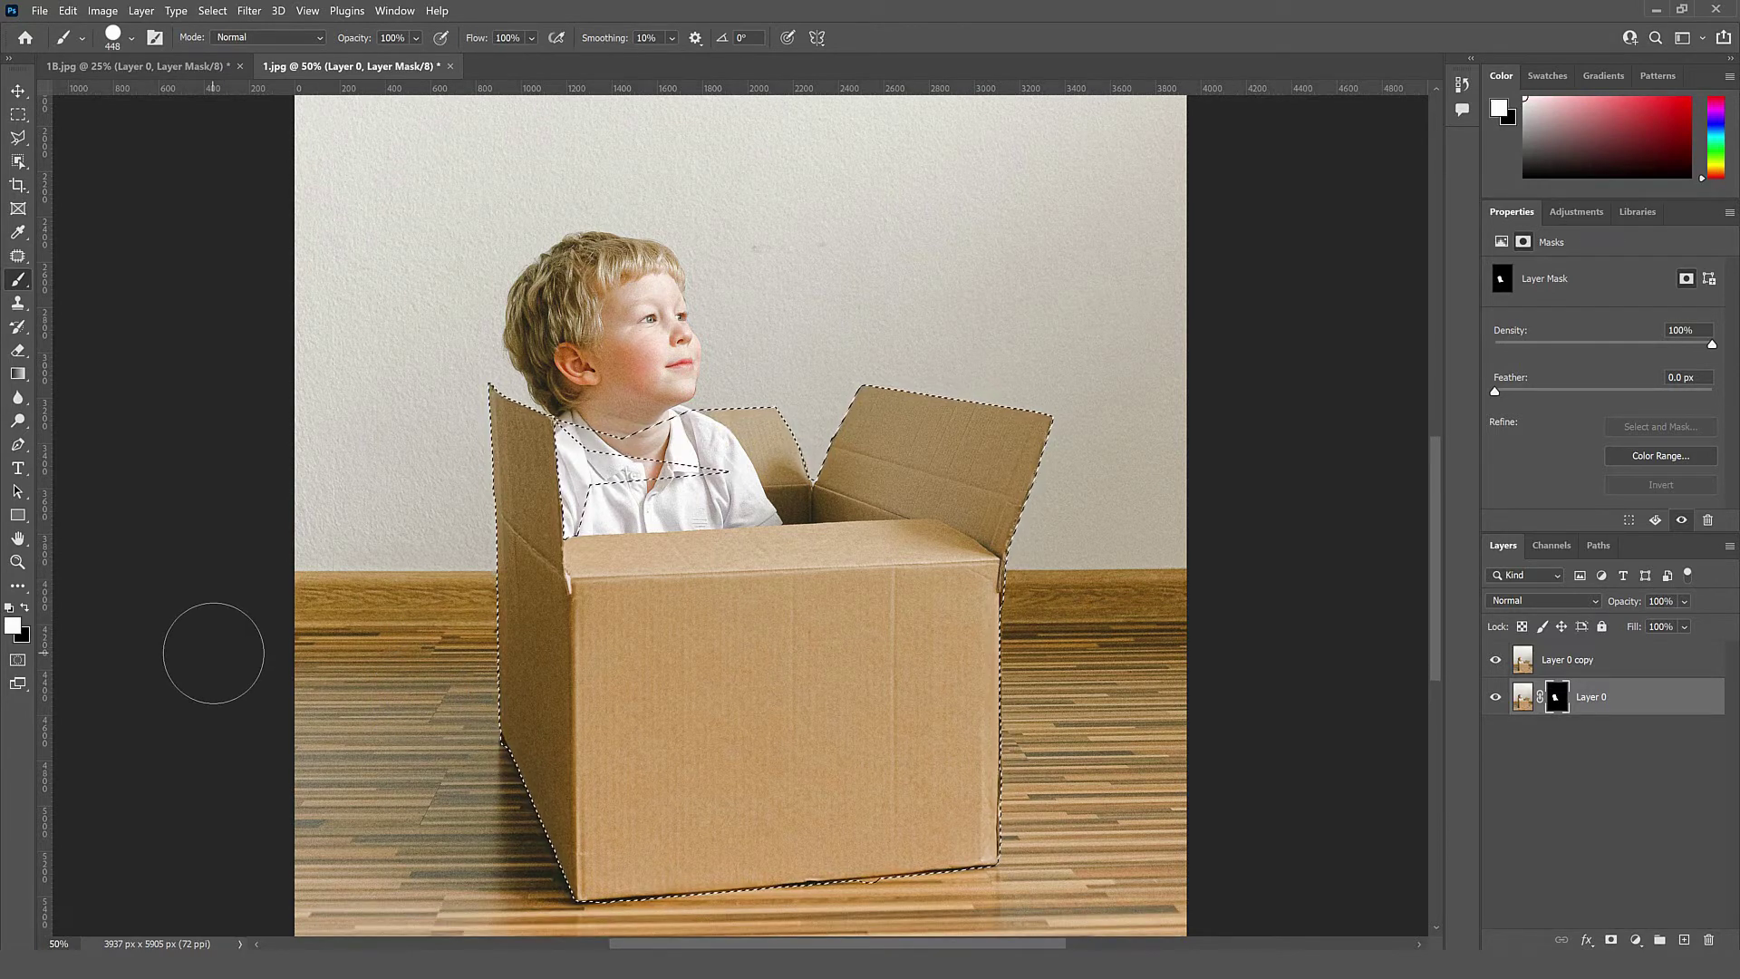
scroll(213, 653, down, 1)
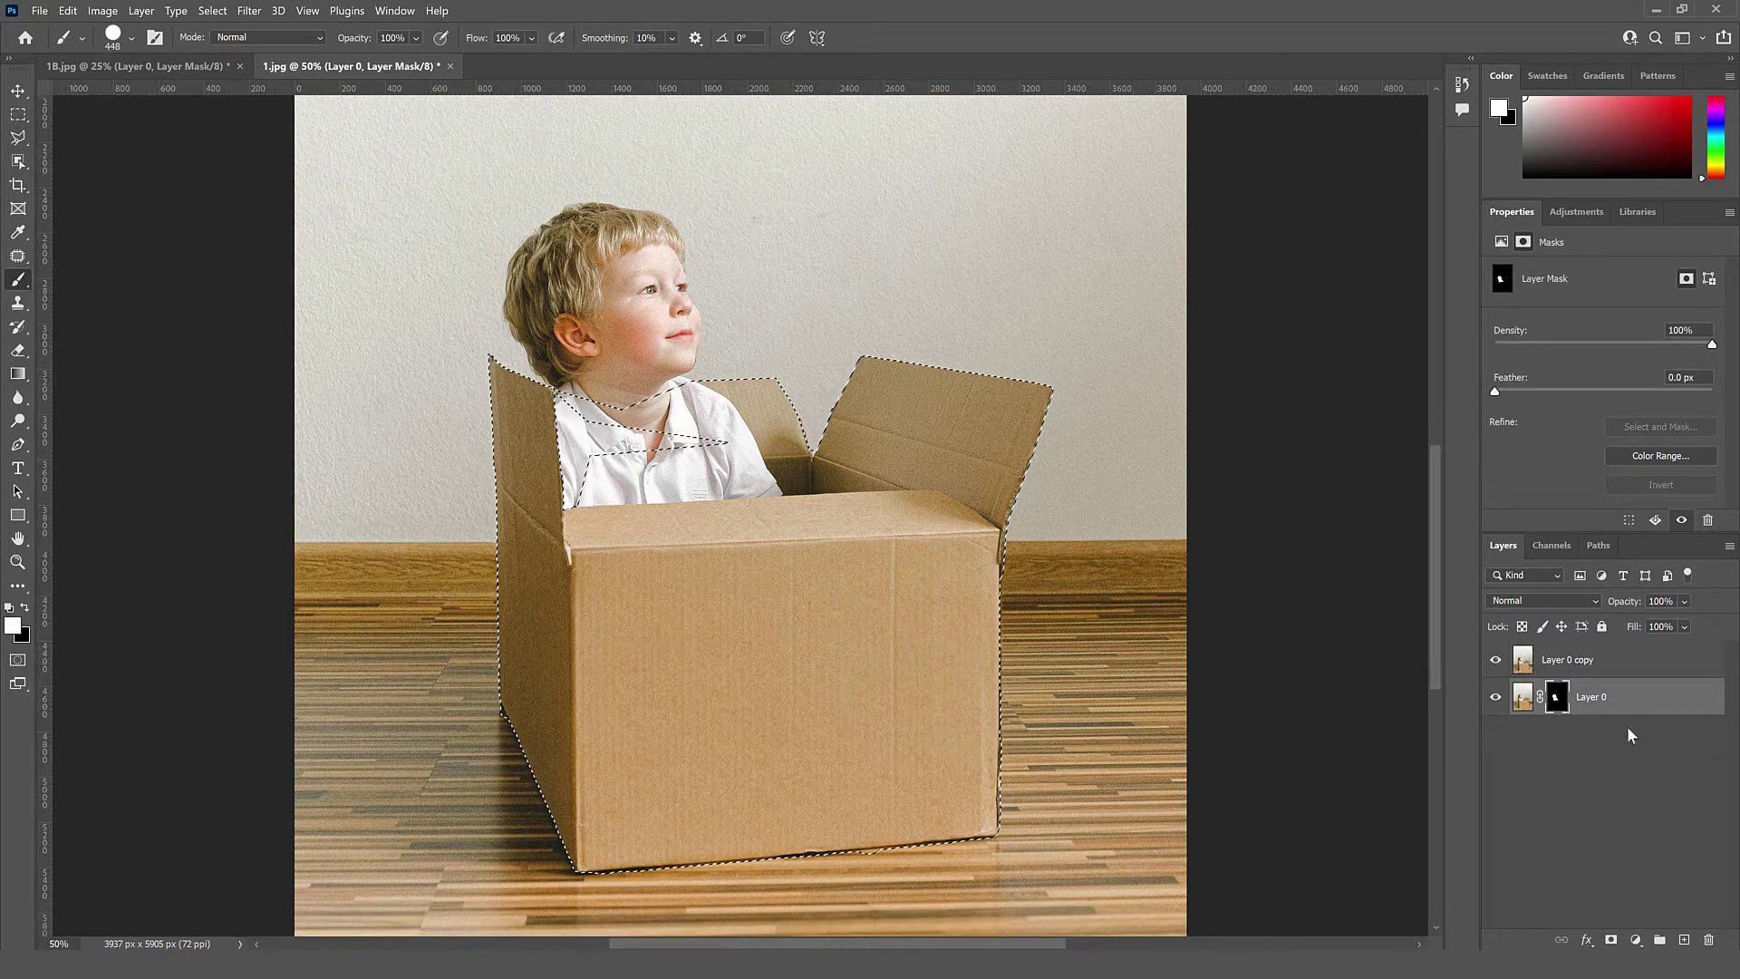
Paint the mask to reveal the box flaps, sides, bottom and front, then deselect.
mouse_move(843, 555)
mouse_down()
mouse_move(952, 583)
mouse_move(933, 629)
mouse_up()
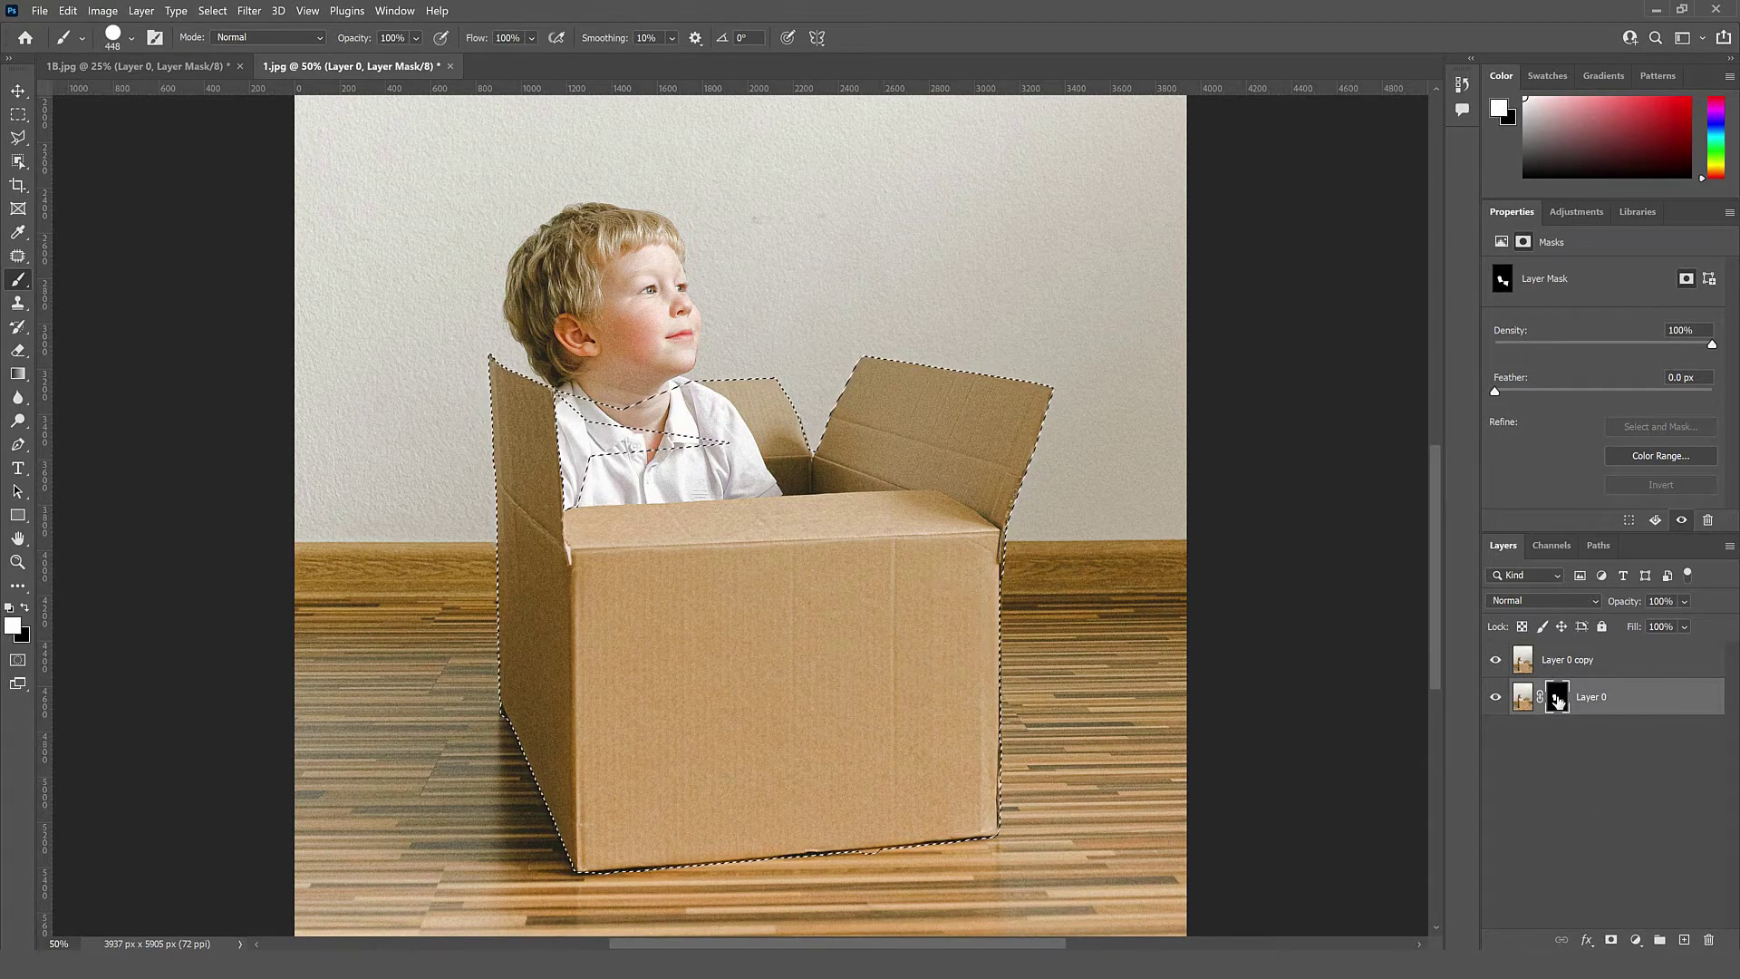
click(1495, 659)
mouse_move(884, 444)
mouse_down()
mouse_move(871, 371)
mouse_move(915, 358)
mouse_up()
mouse_move(712, 570)
mouse_down()
mouse_move(653, 543)
mouse_move(535, 408)
mouse_up()
mouse_move(544, 507)
mouse_down()
mouse_move(580, 752)
mouse_move(625, 716)
mouse_move(580, 589)
mouse_move(716, 707)
mouse_up()
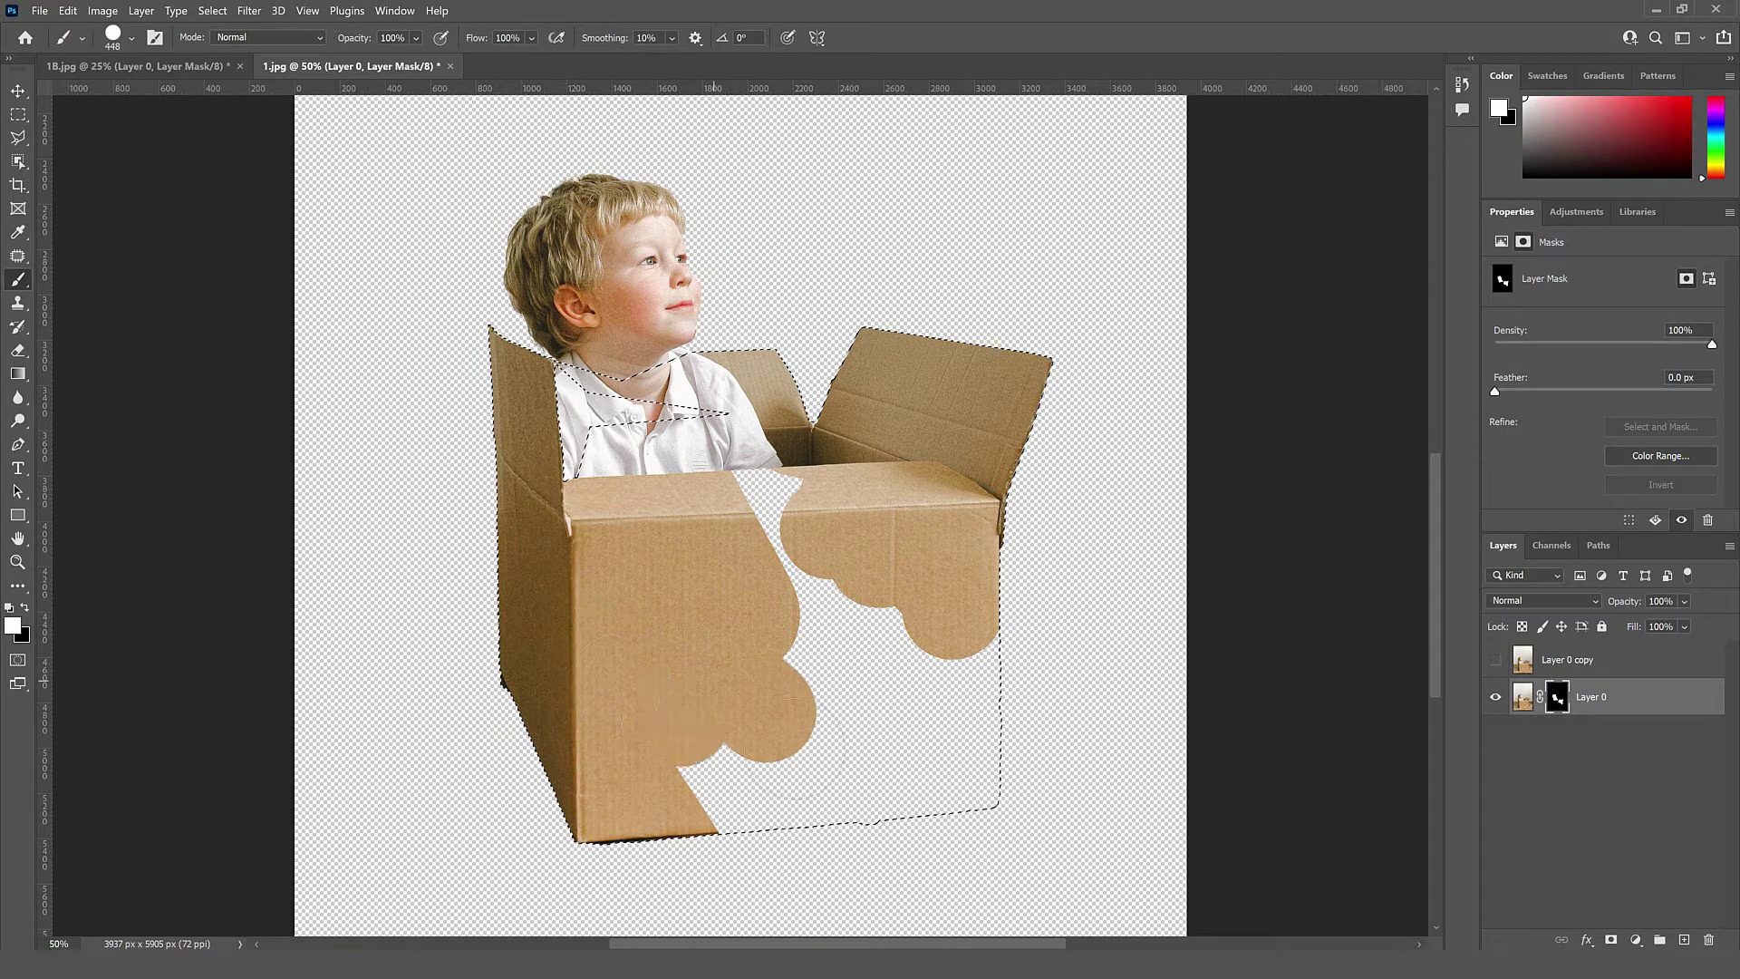
drag(796, 746, 961, 788)
mouse_move(942, 589)
mouse_down()
mouse_move(978, 725)
mouse_move(861, 634)
mouse_up()
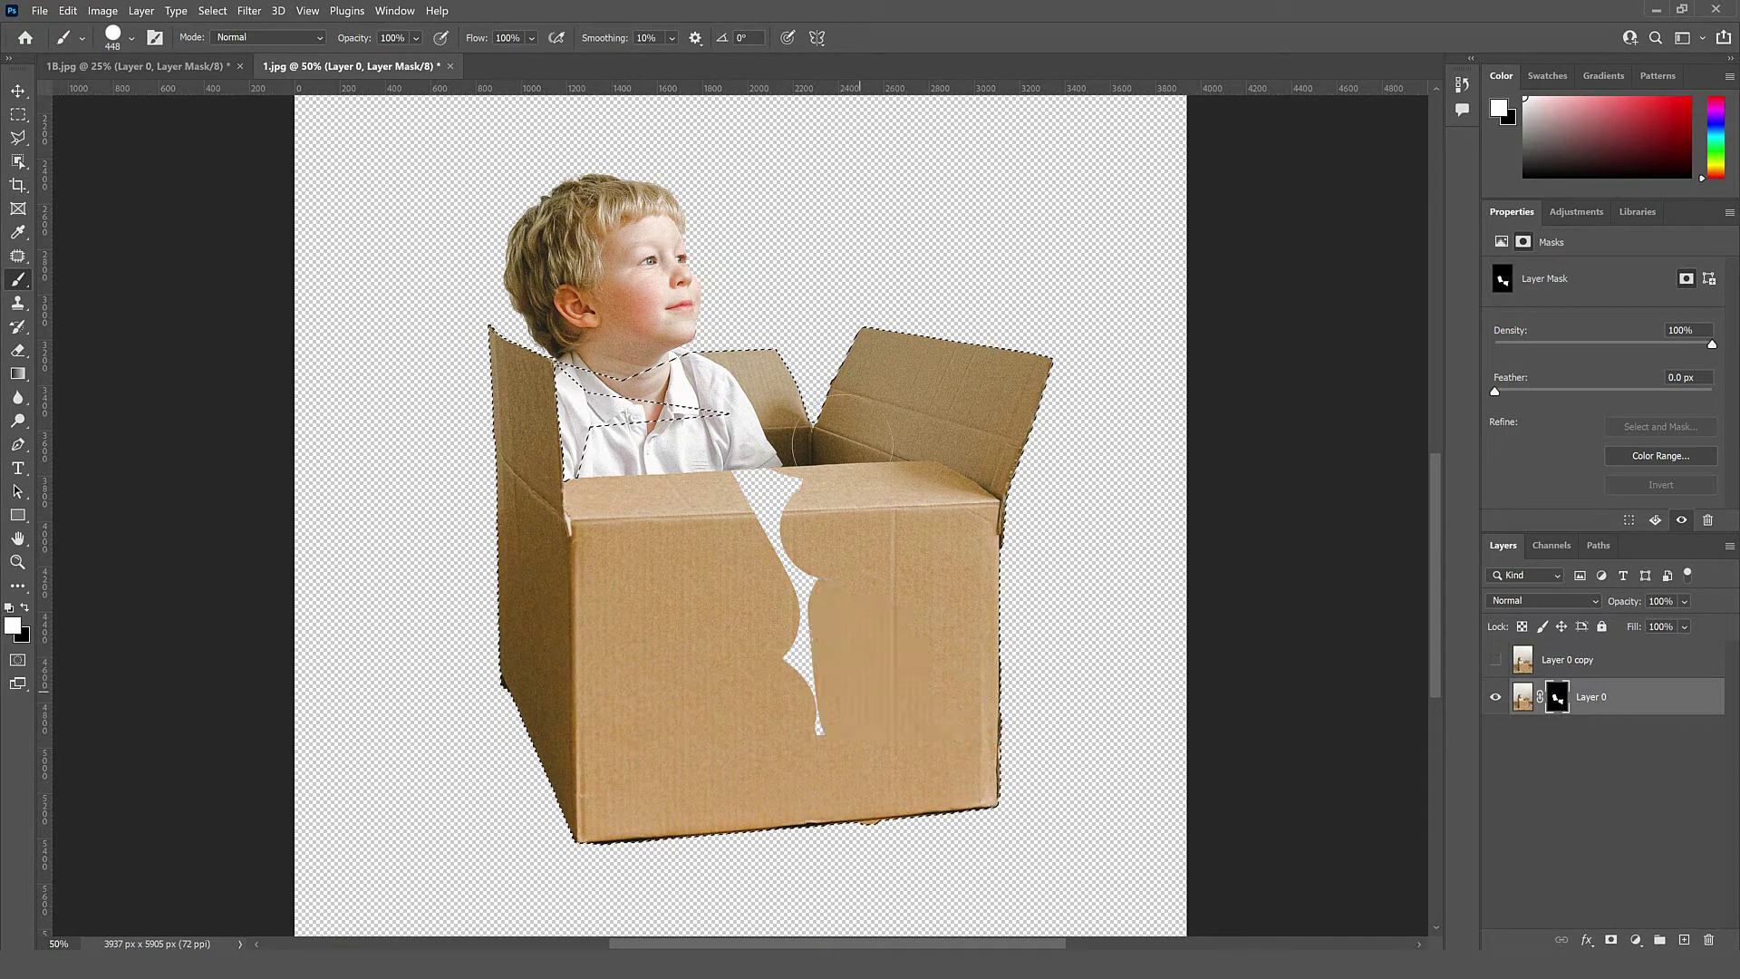
drag(798, 553, 811, 680)
drag(811, 679, 749, 628)
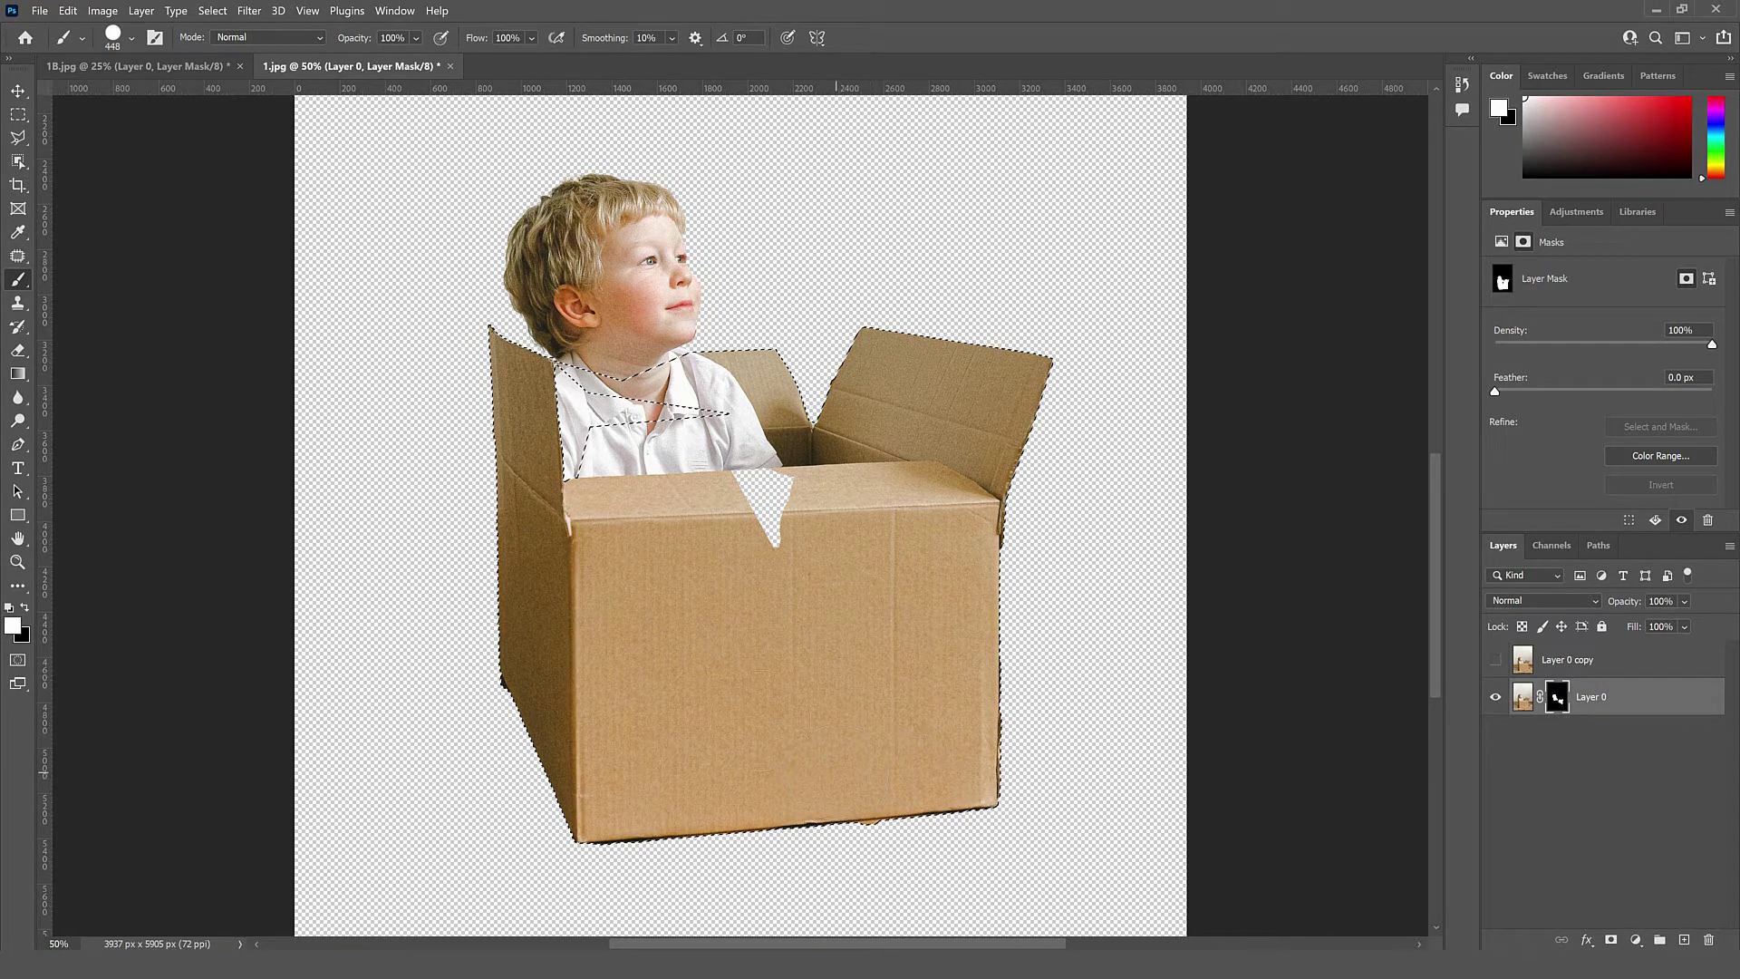
drag(777, 505, 719, 447)
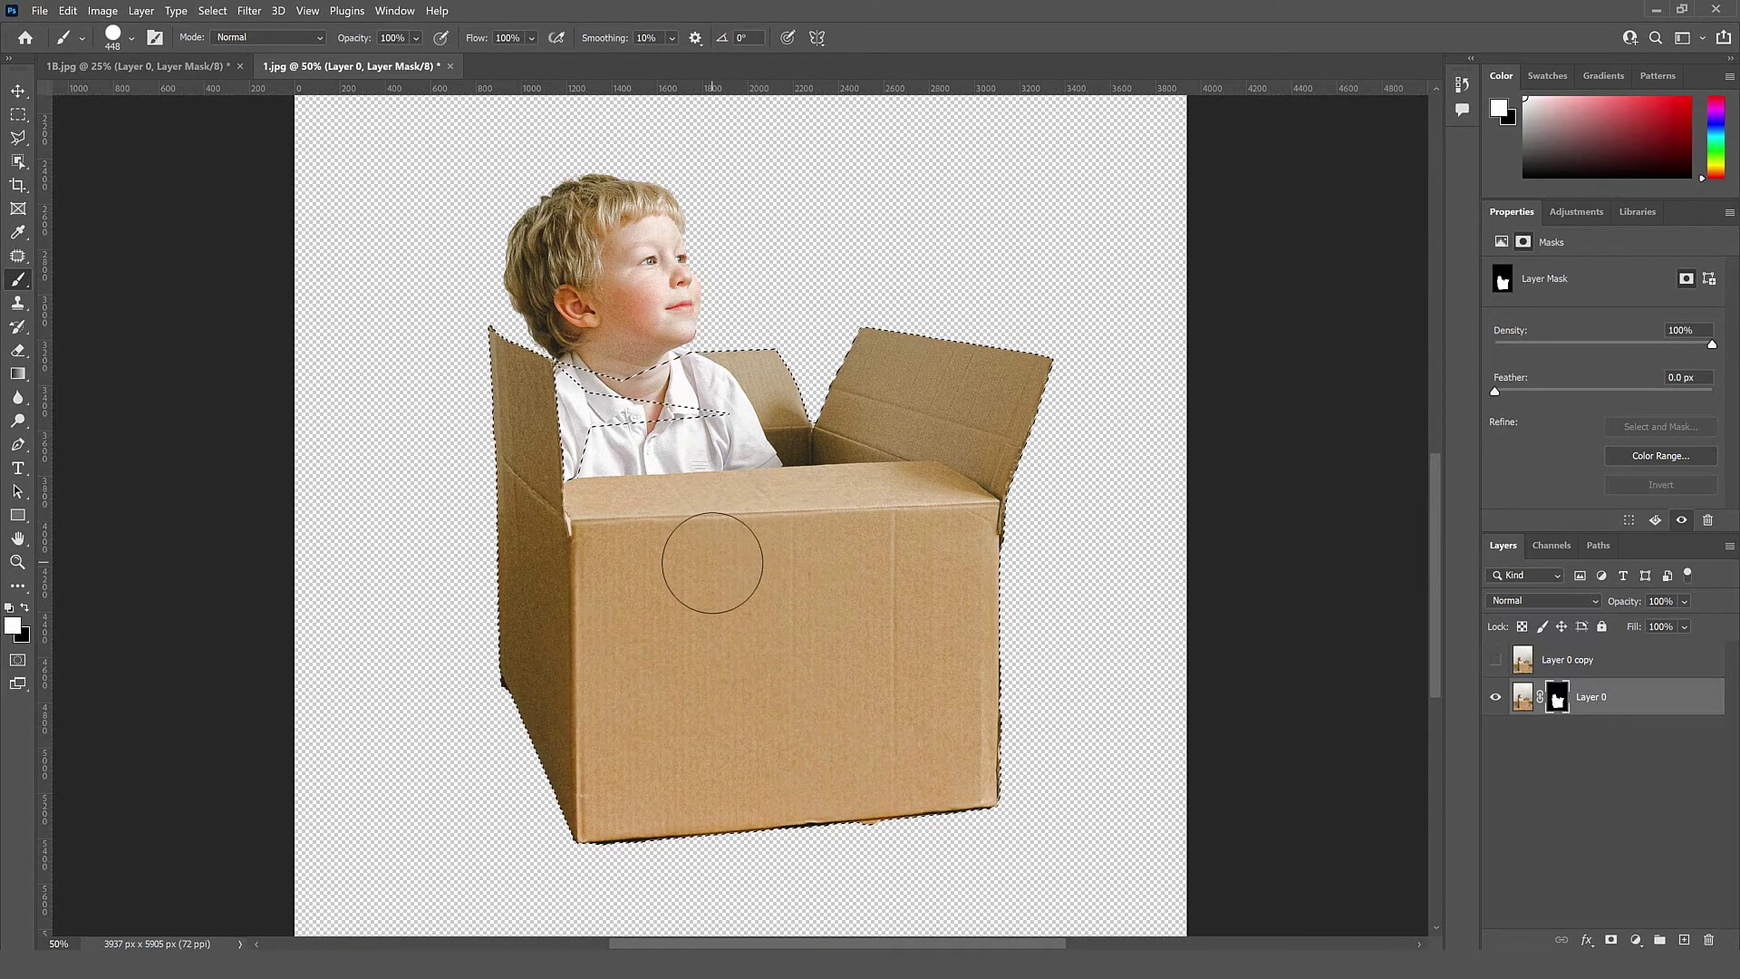
key(ctrl+d)
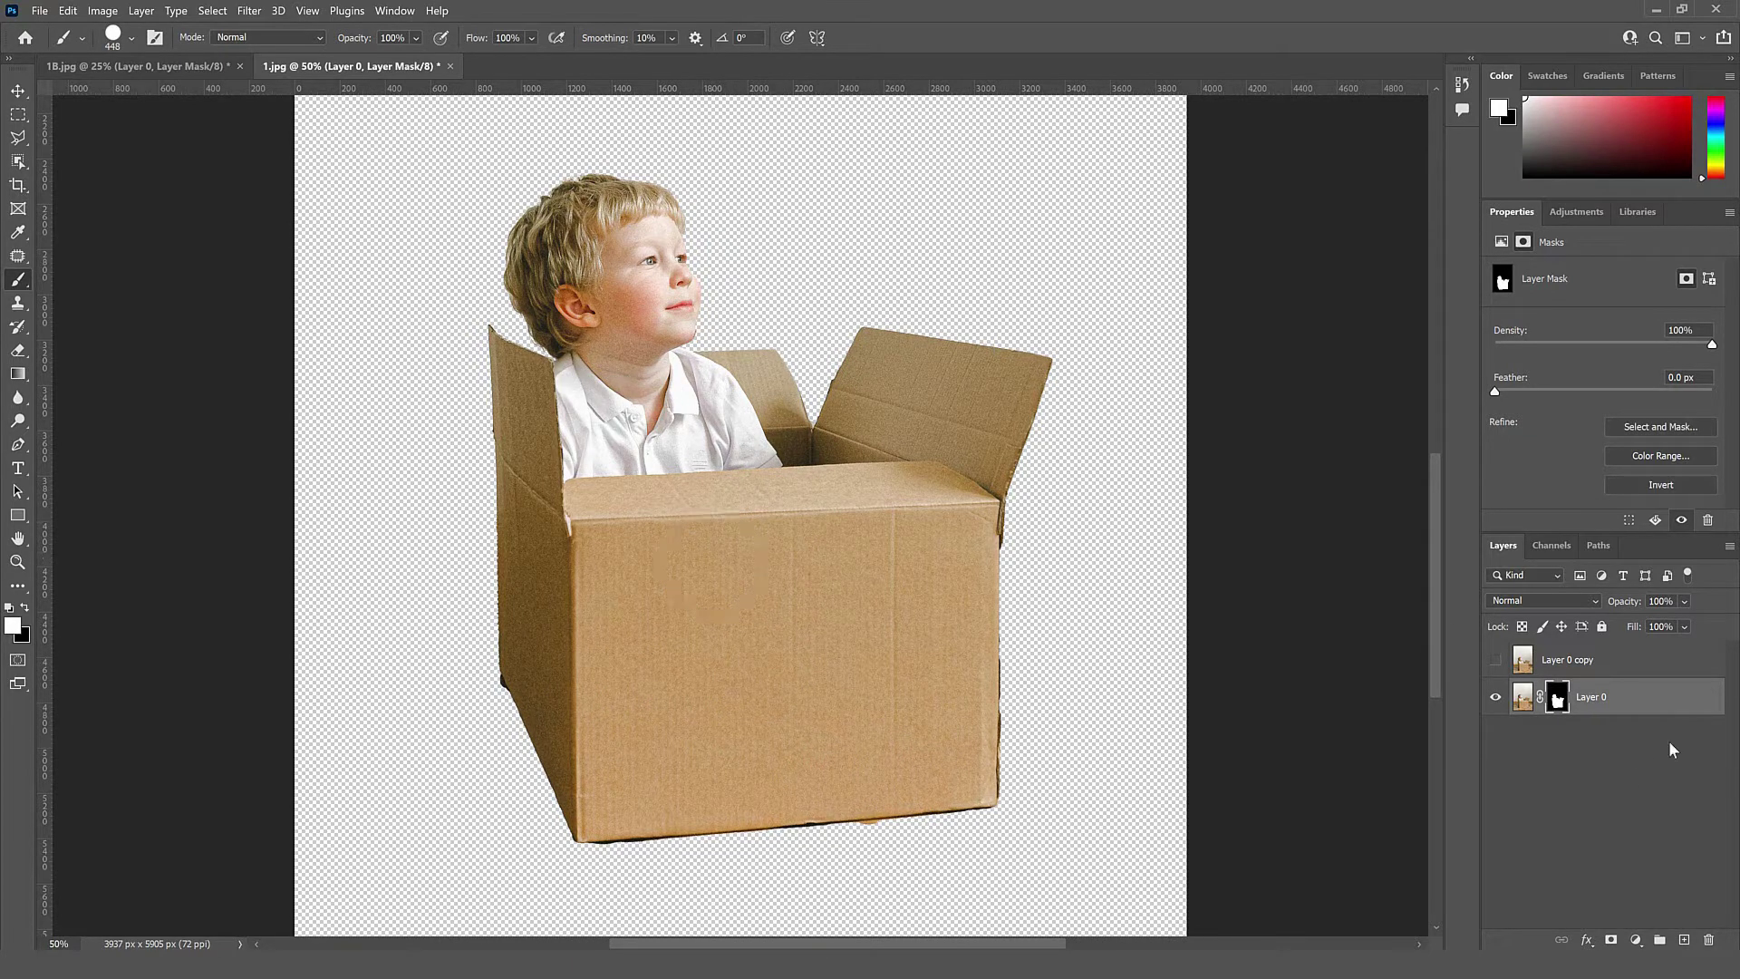
Delete Layer 0 copy from the boy photo, confirming with Yes, and zoom out.
click(1604, 658)
click(1611, 710)
click(1636, 663)
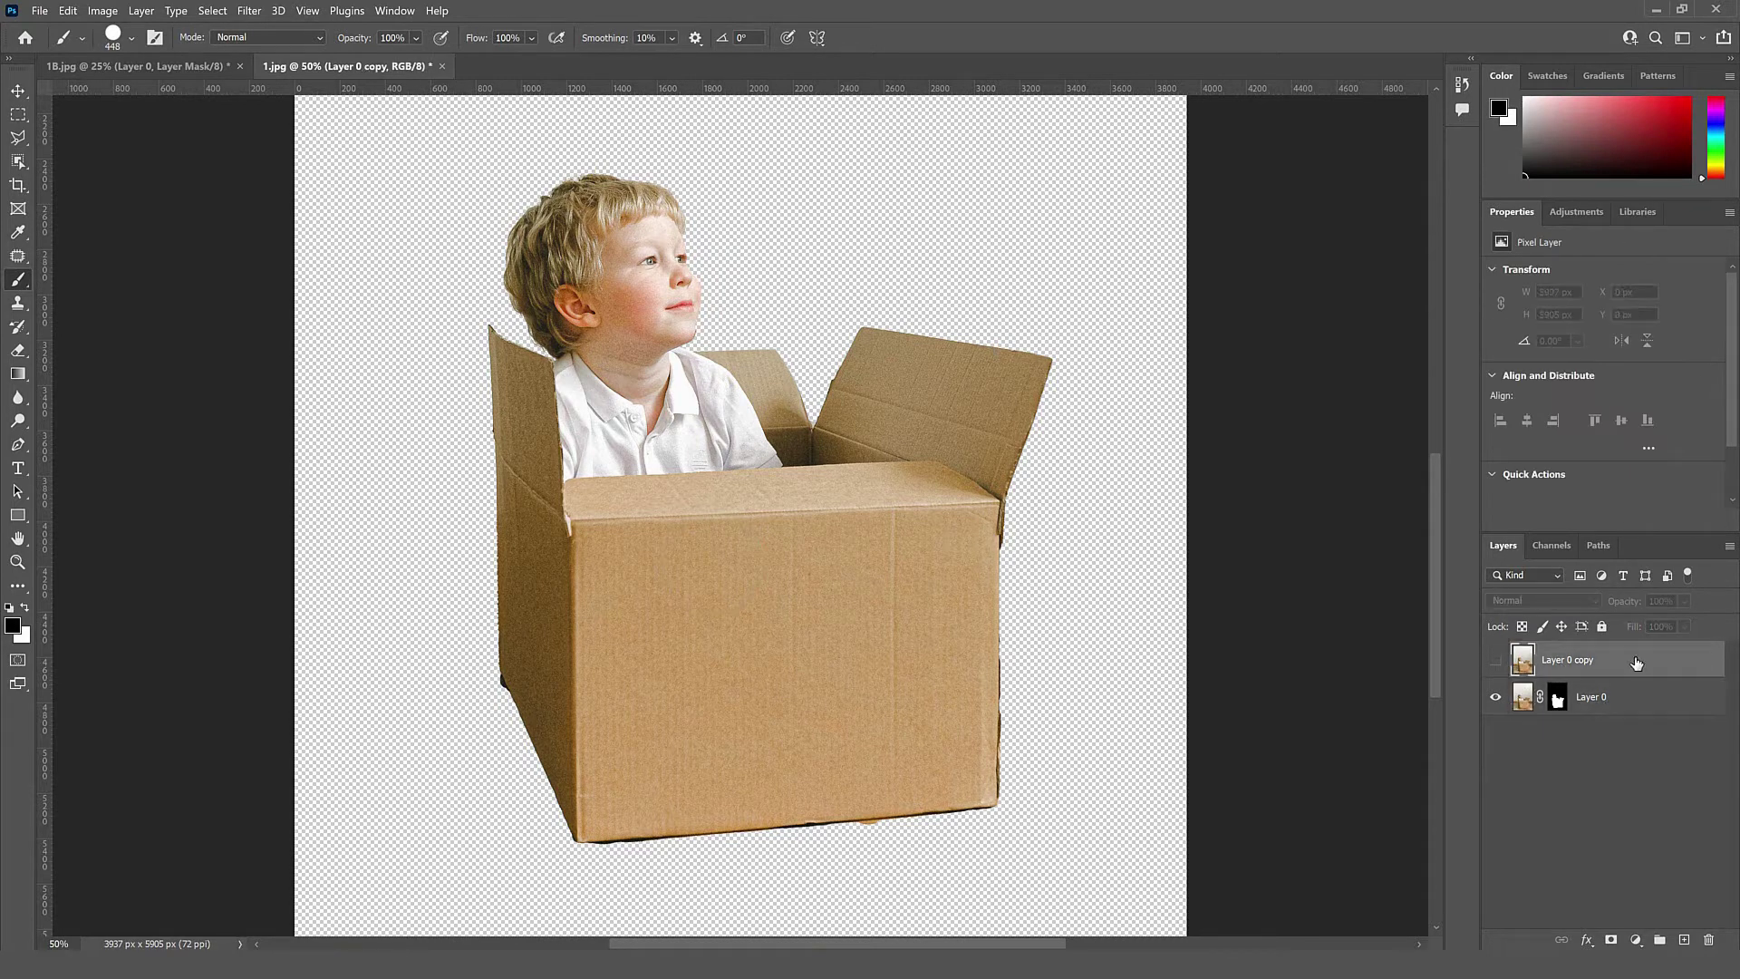
click(1709, 940)
click(900, 388)
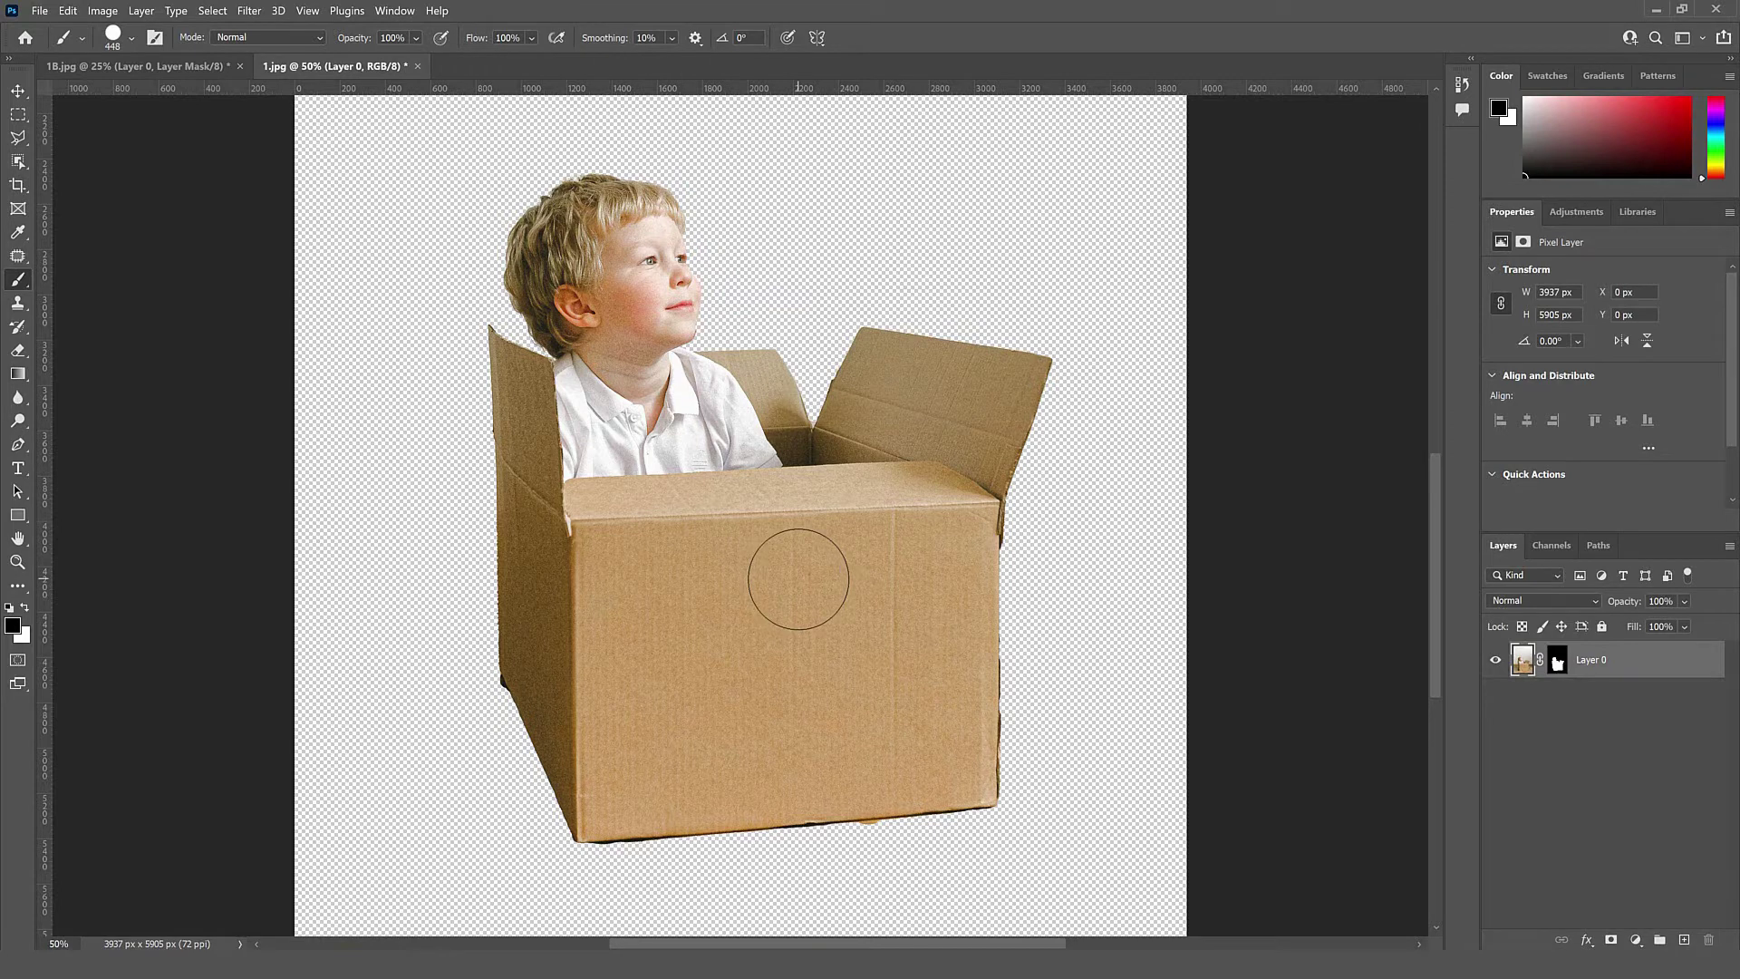
key(ctrl+minus)
key(ctrl+minus)
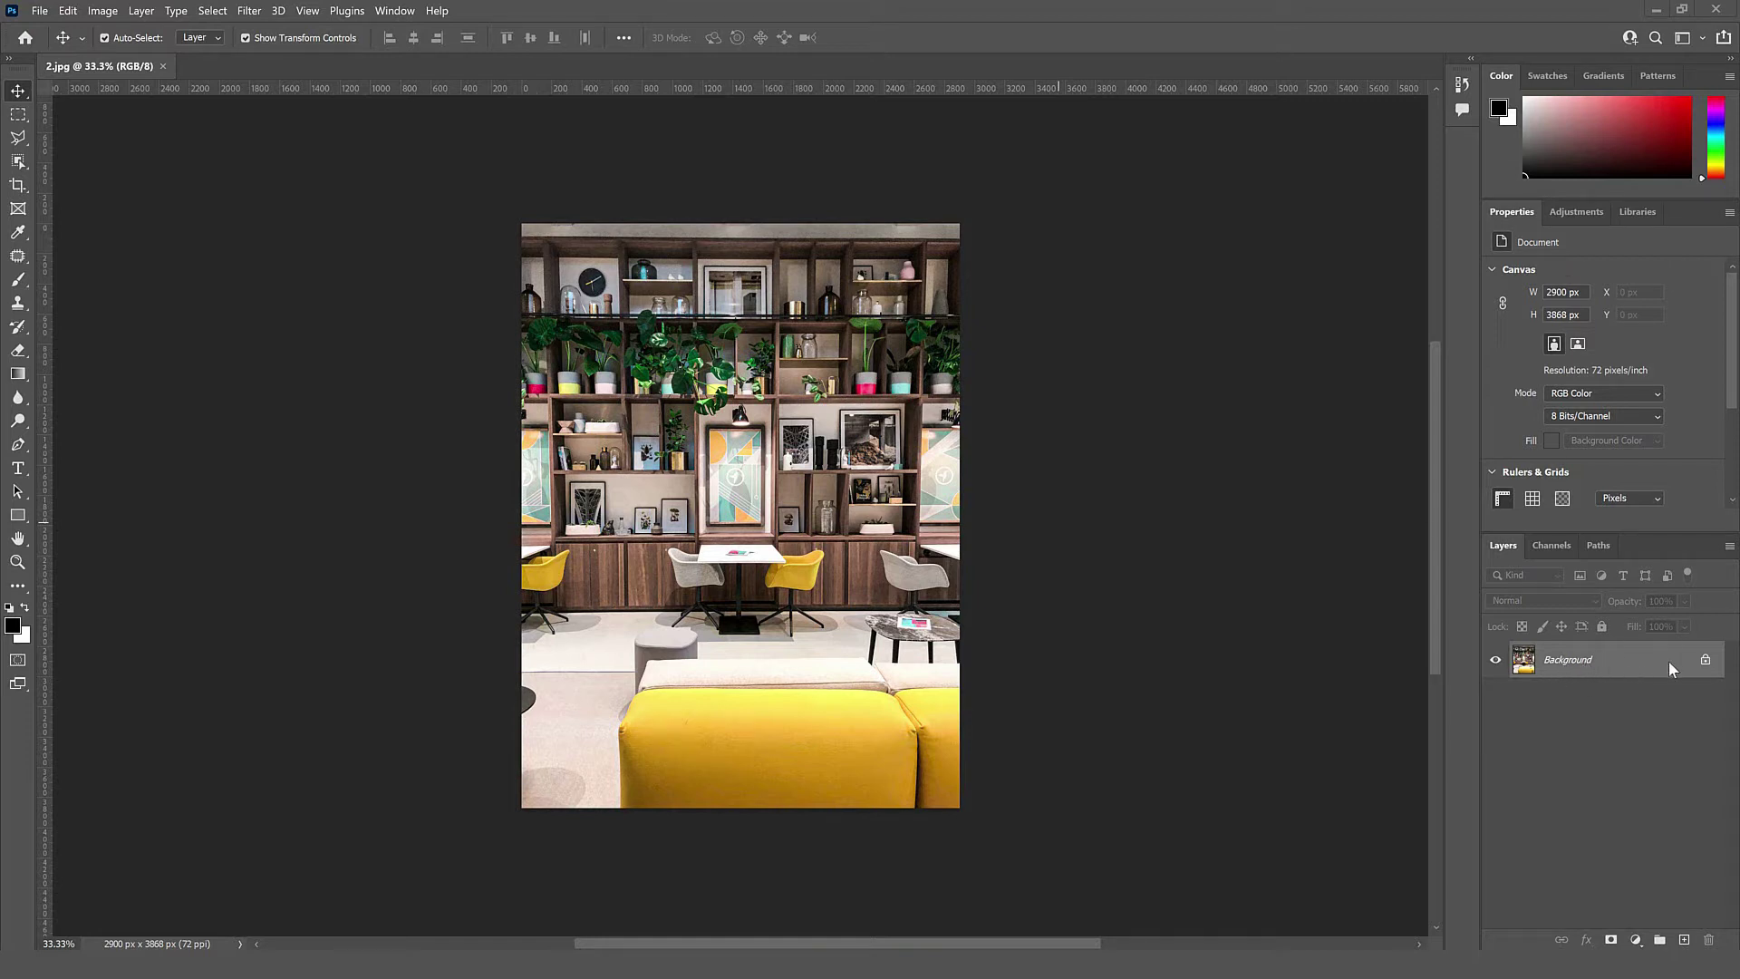
Add a Hue/Saturation layer and drag on the sofa to set Yellows Hue -24, Saturation +10.
click(1636, 940)
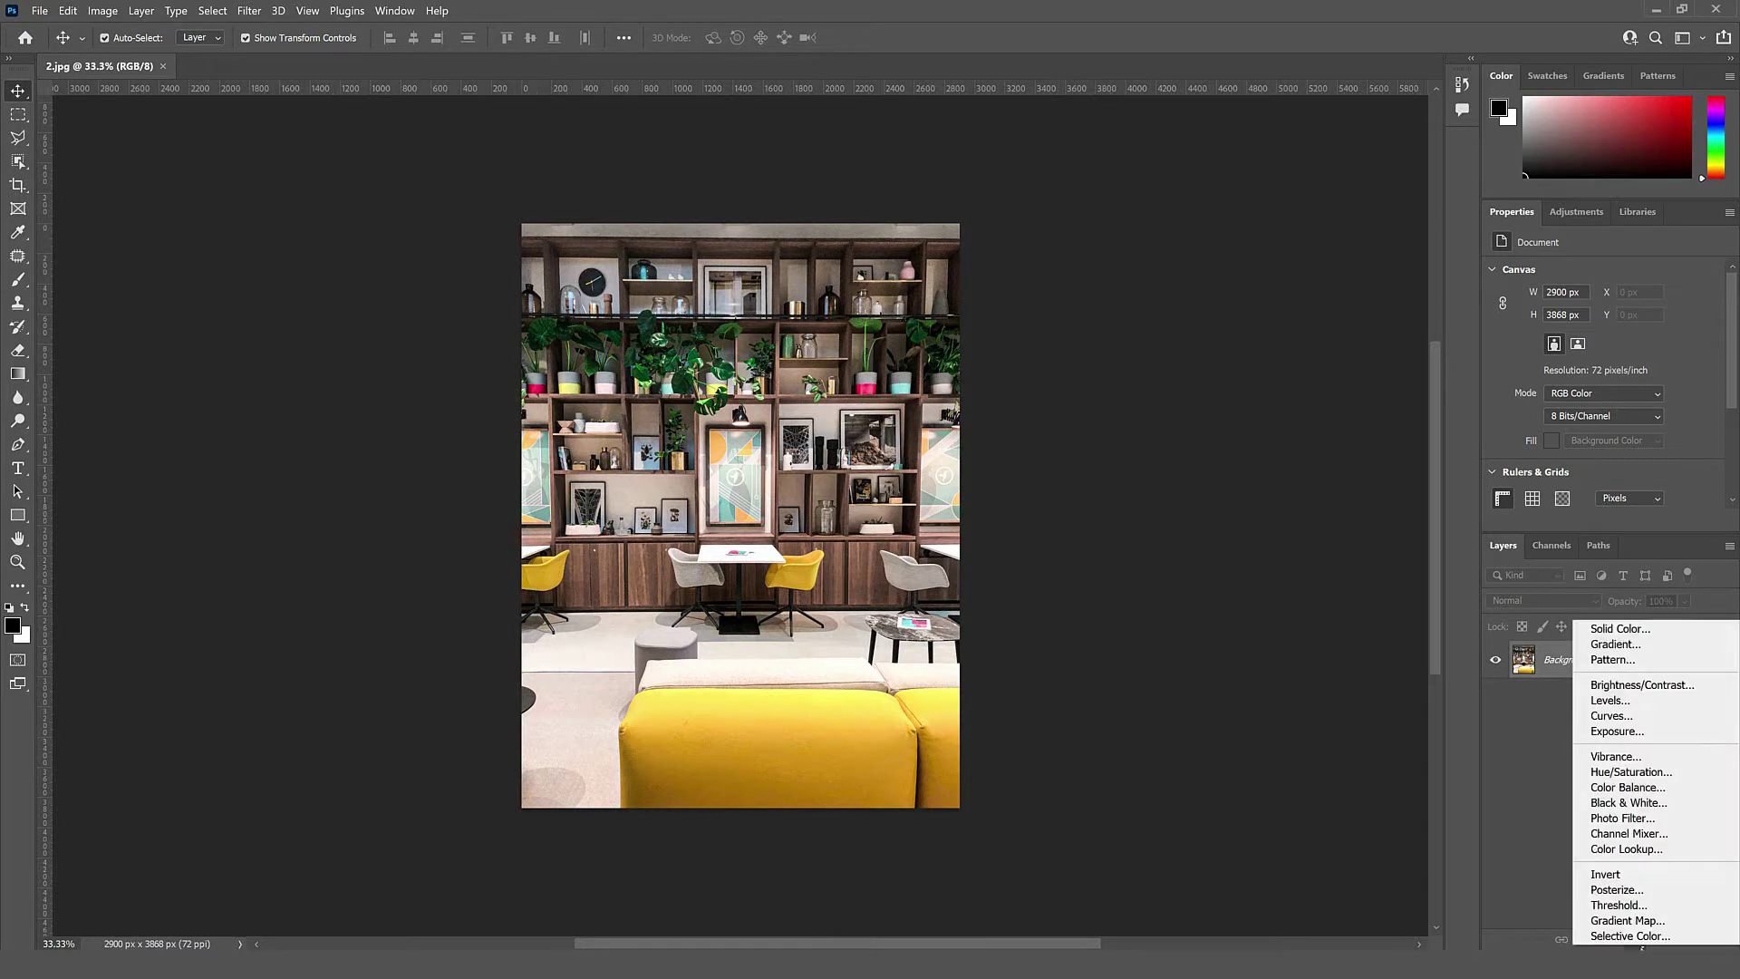
click(1633, 775)
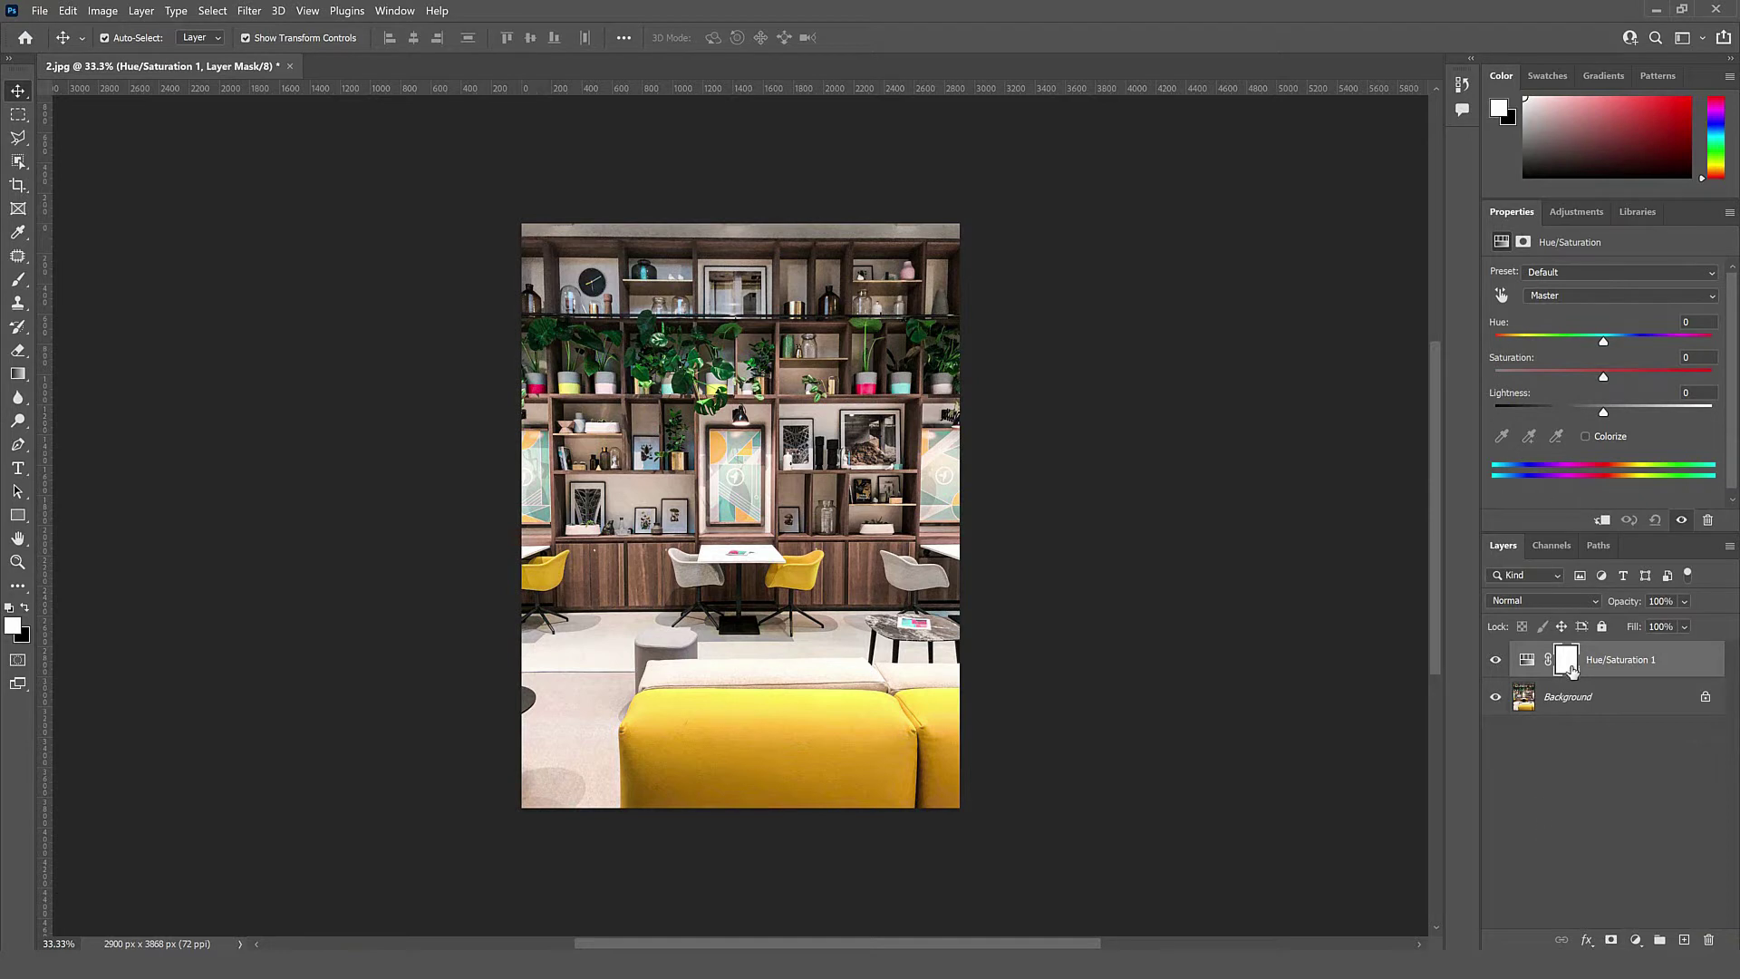
click(1501, 297)
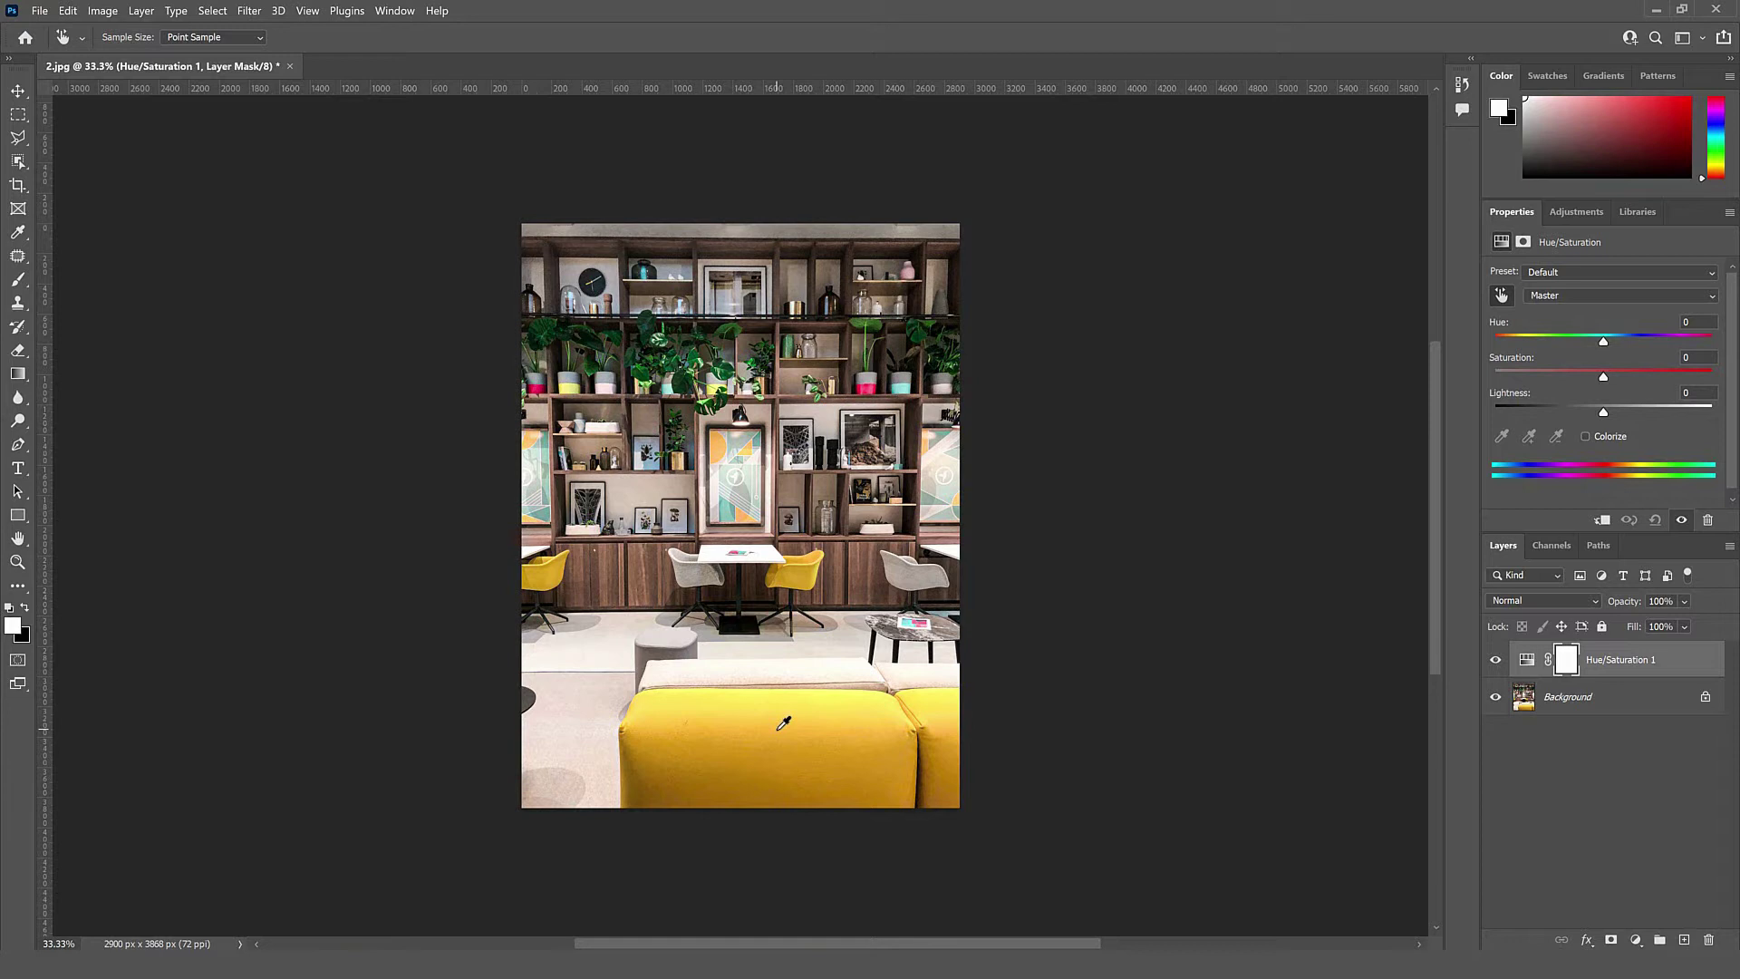
drag(785, 723, 759, 747)
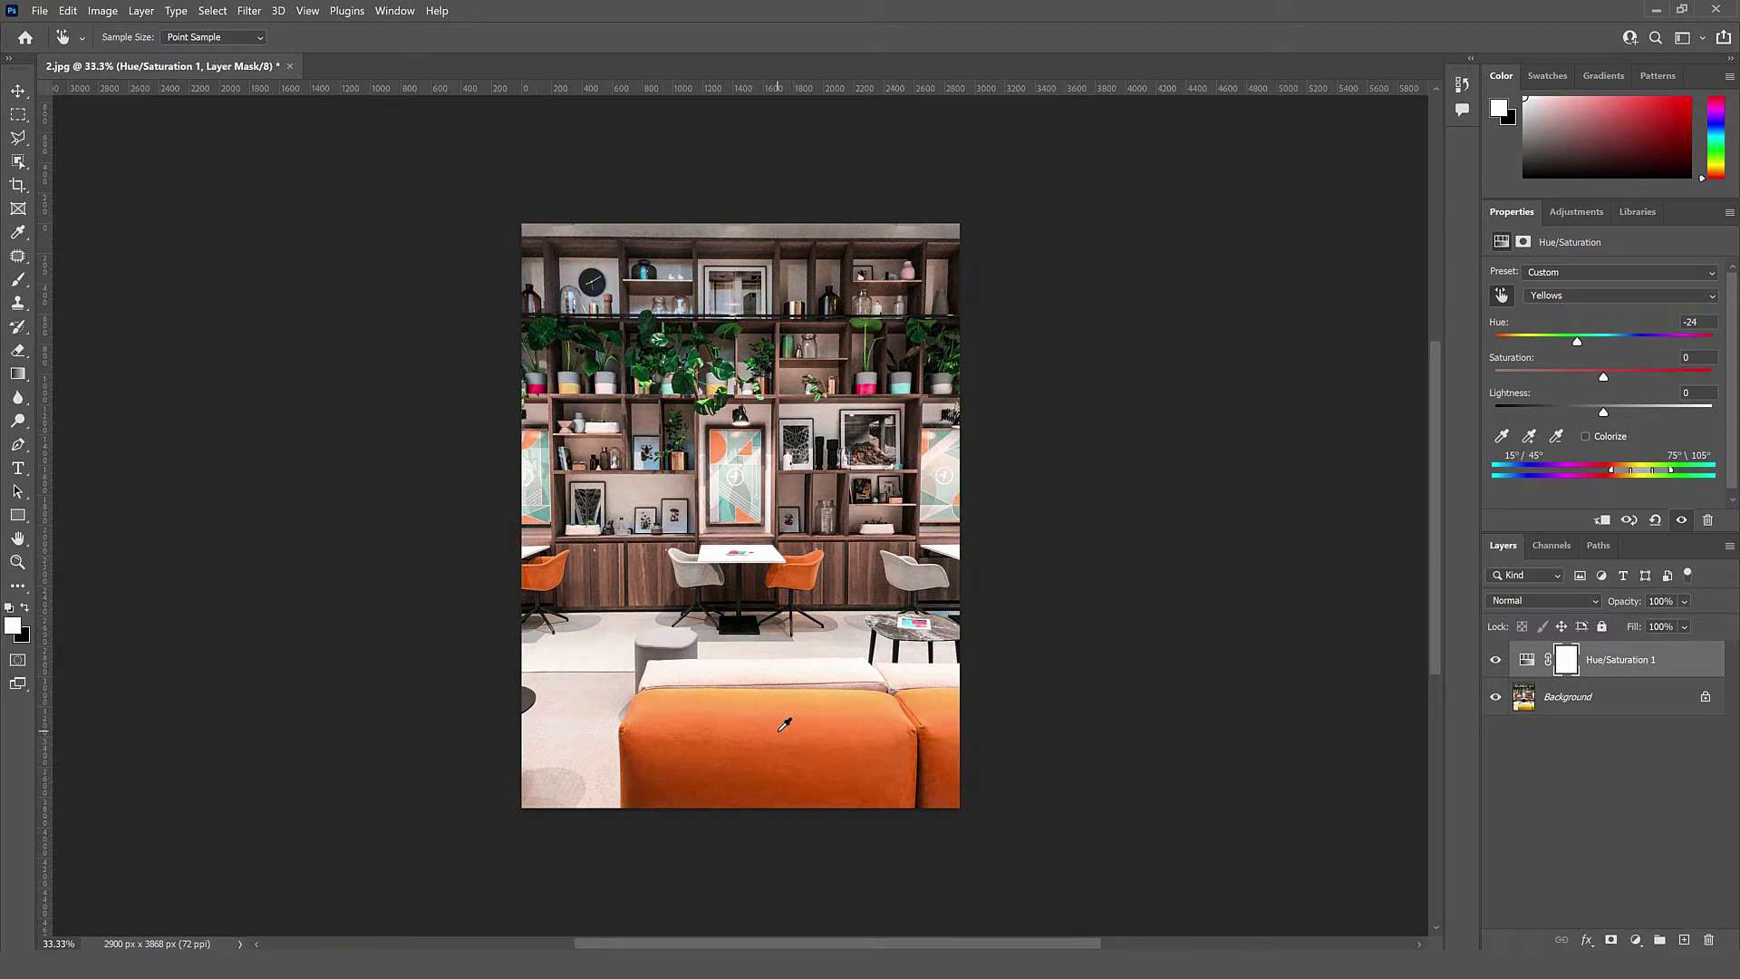
mouse_move(785, 724)
mouse_down()
mouse_move(752, 736)
mouse_move(826, 736)
mouse_move(770, 735)
mouse_move(791, 736)
mouse_up()
click(19, 115)
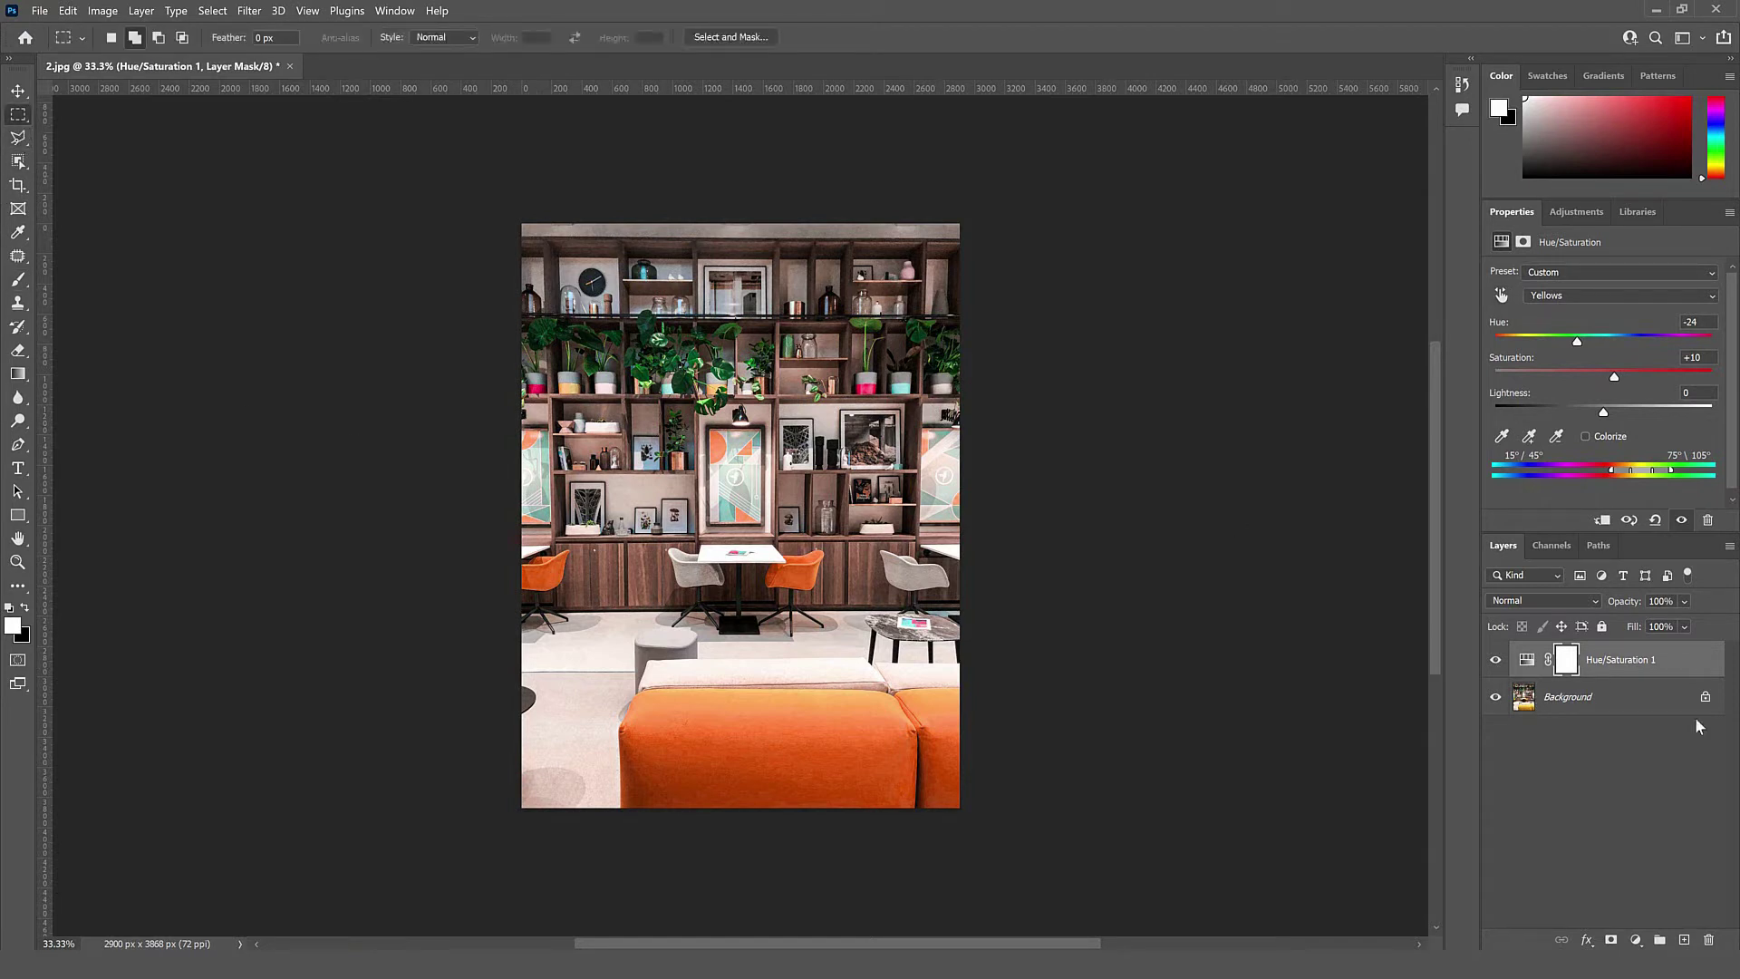
Select a band across the shelves and target the adjustment mask with black as the paint colour.
click(1565, 706)
drag(958, 410, 480, 535)
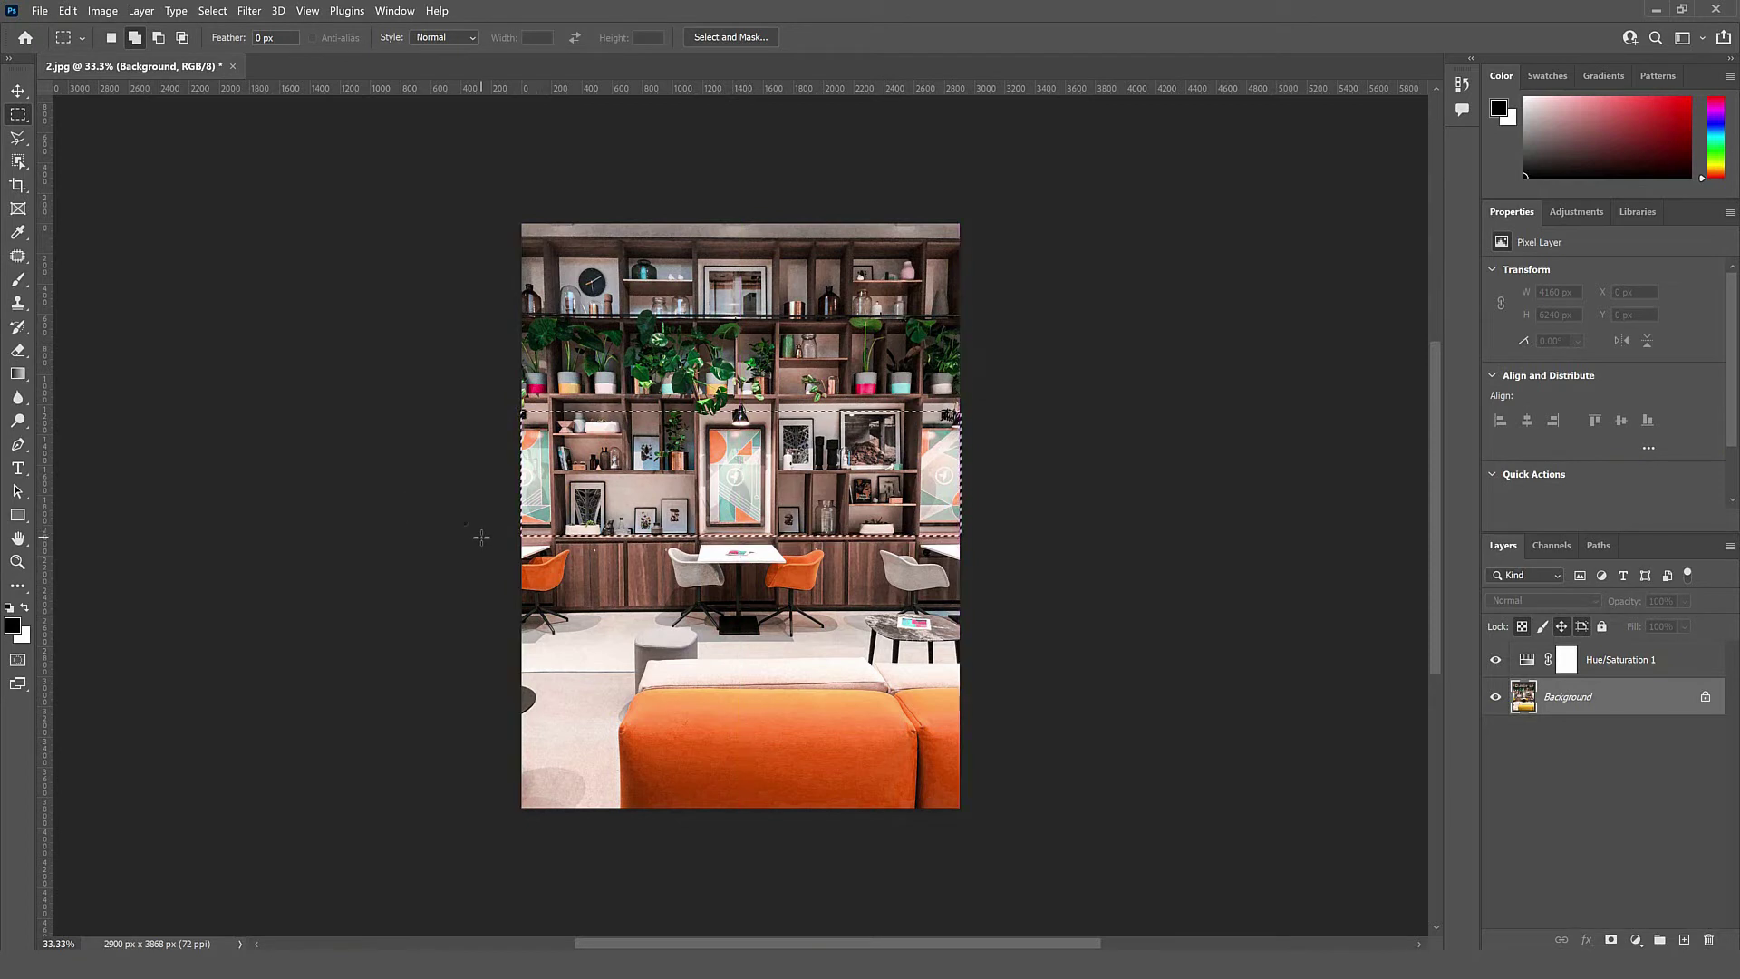
click(1566, 660)
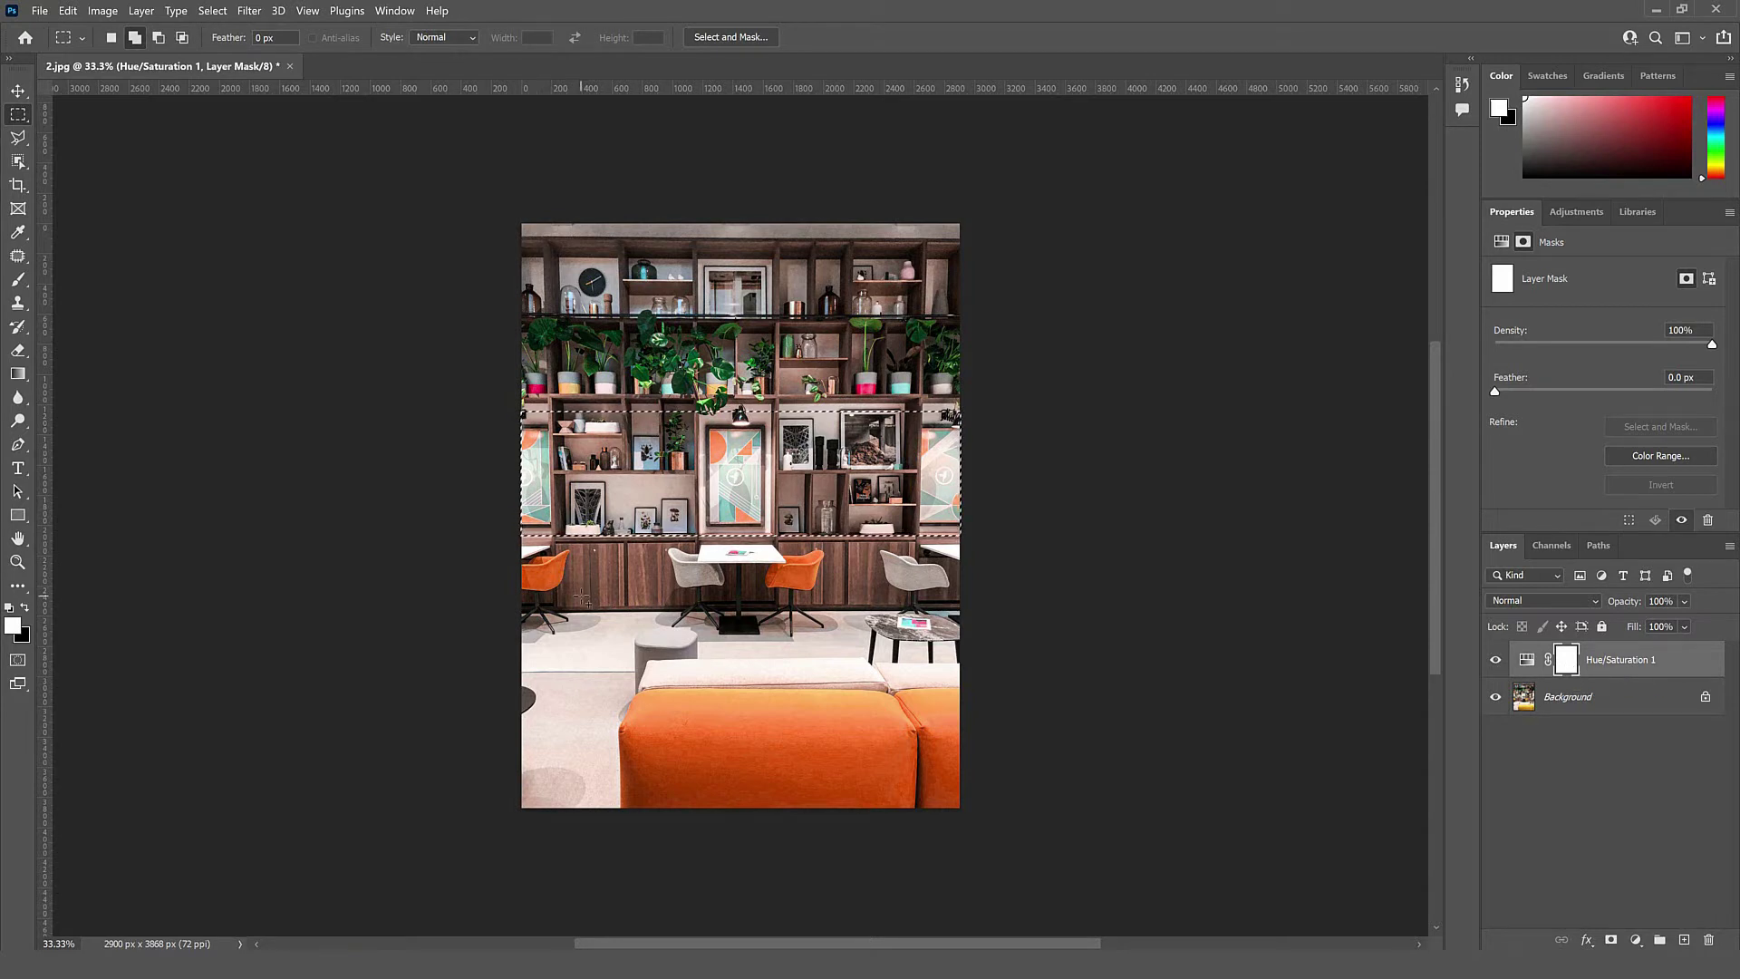
key(b)
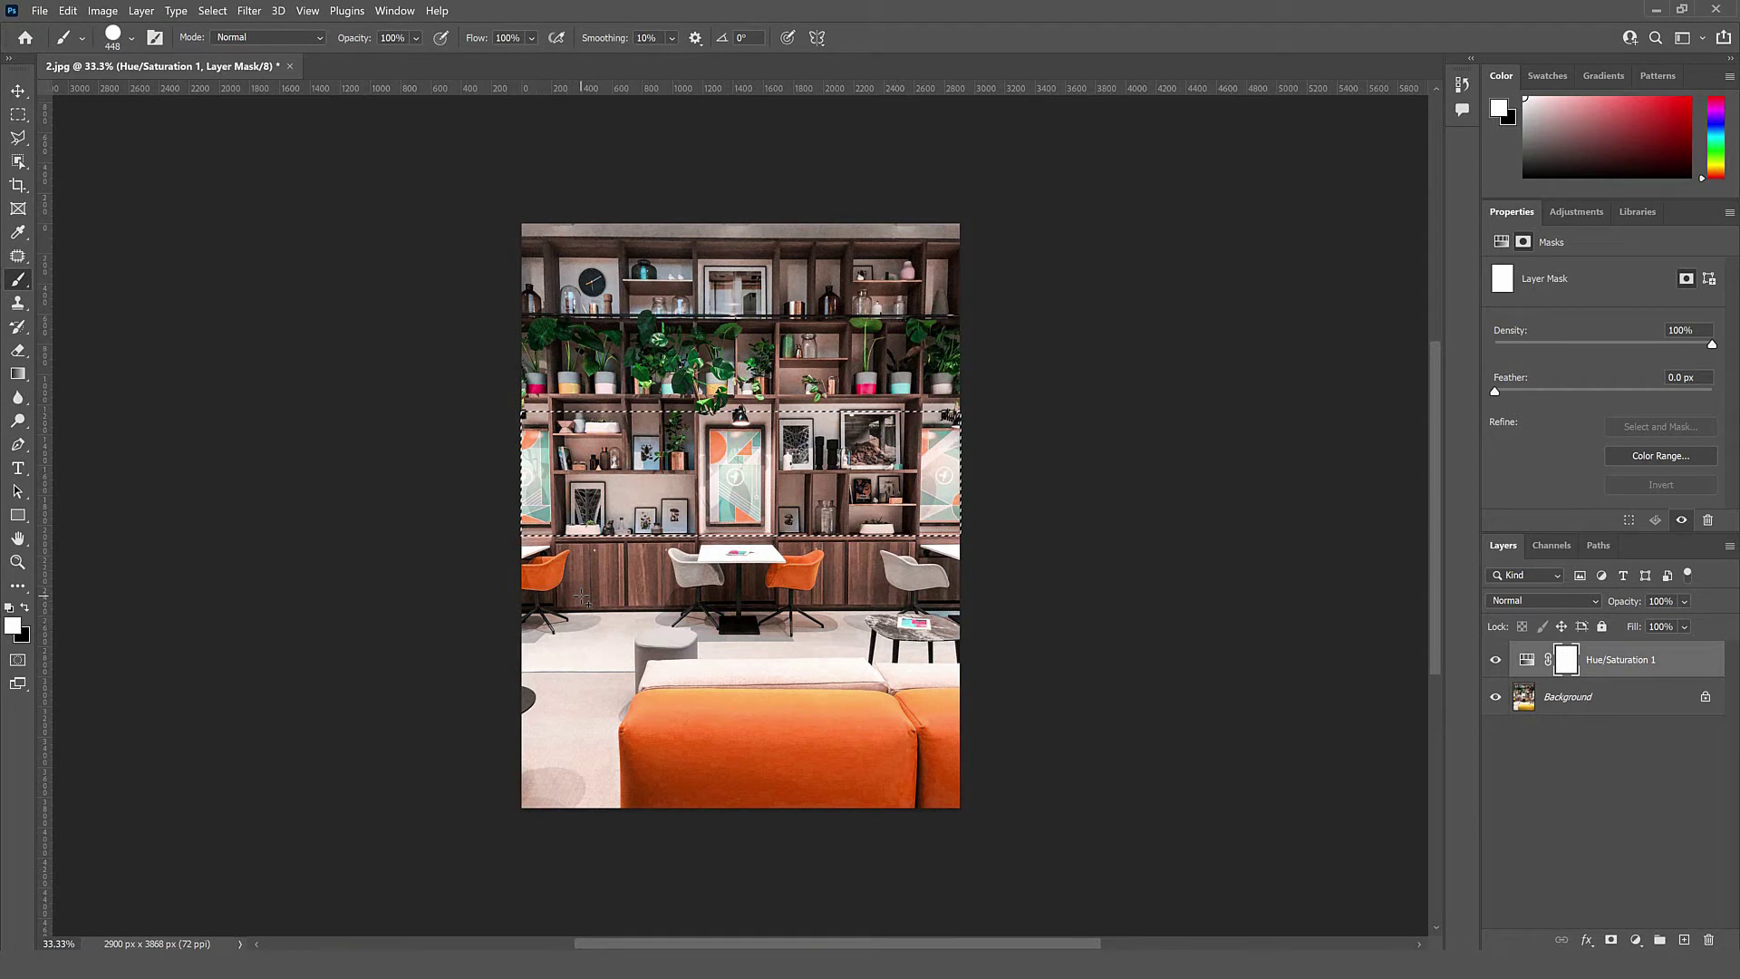
key(x)
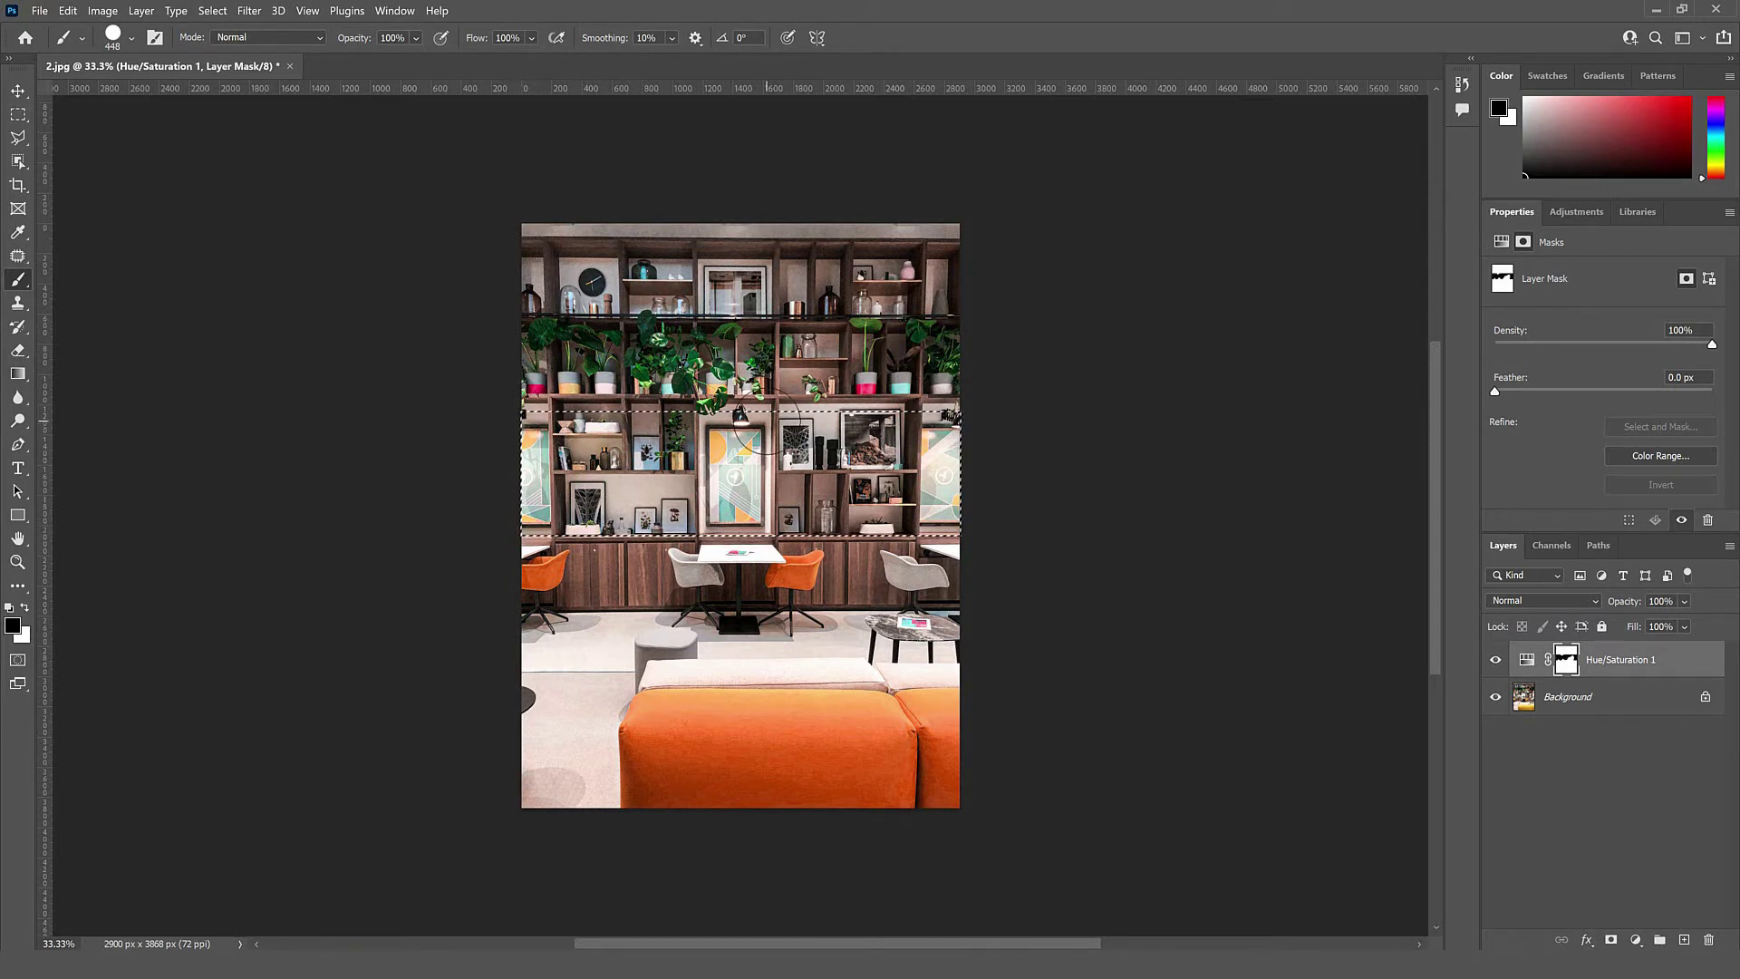
Select the full-width upper shelf area, fill the mask there with black, and deselect.
key(m)
mouse_move(517, 217)
mouse_down()
mouse_move(802, 374)
mouse_move(983, 430)
mouse_move(986, 454)
mouse_up()
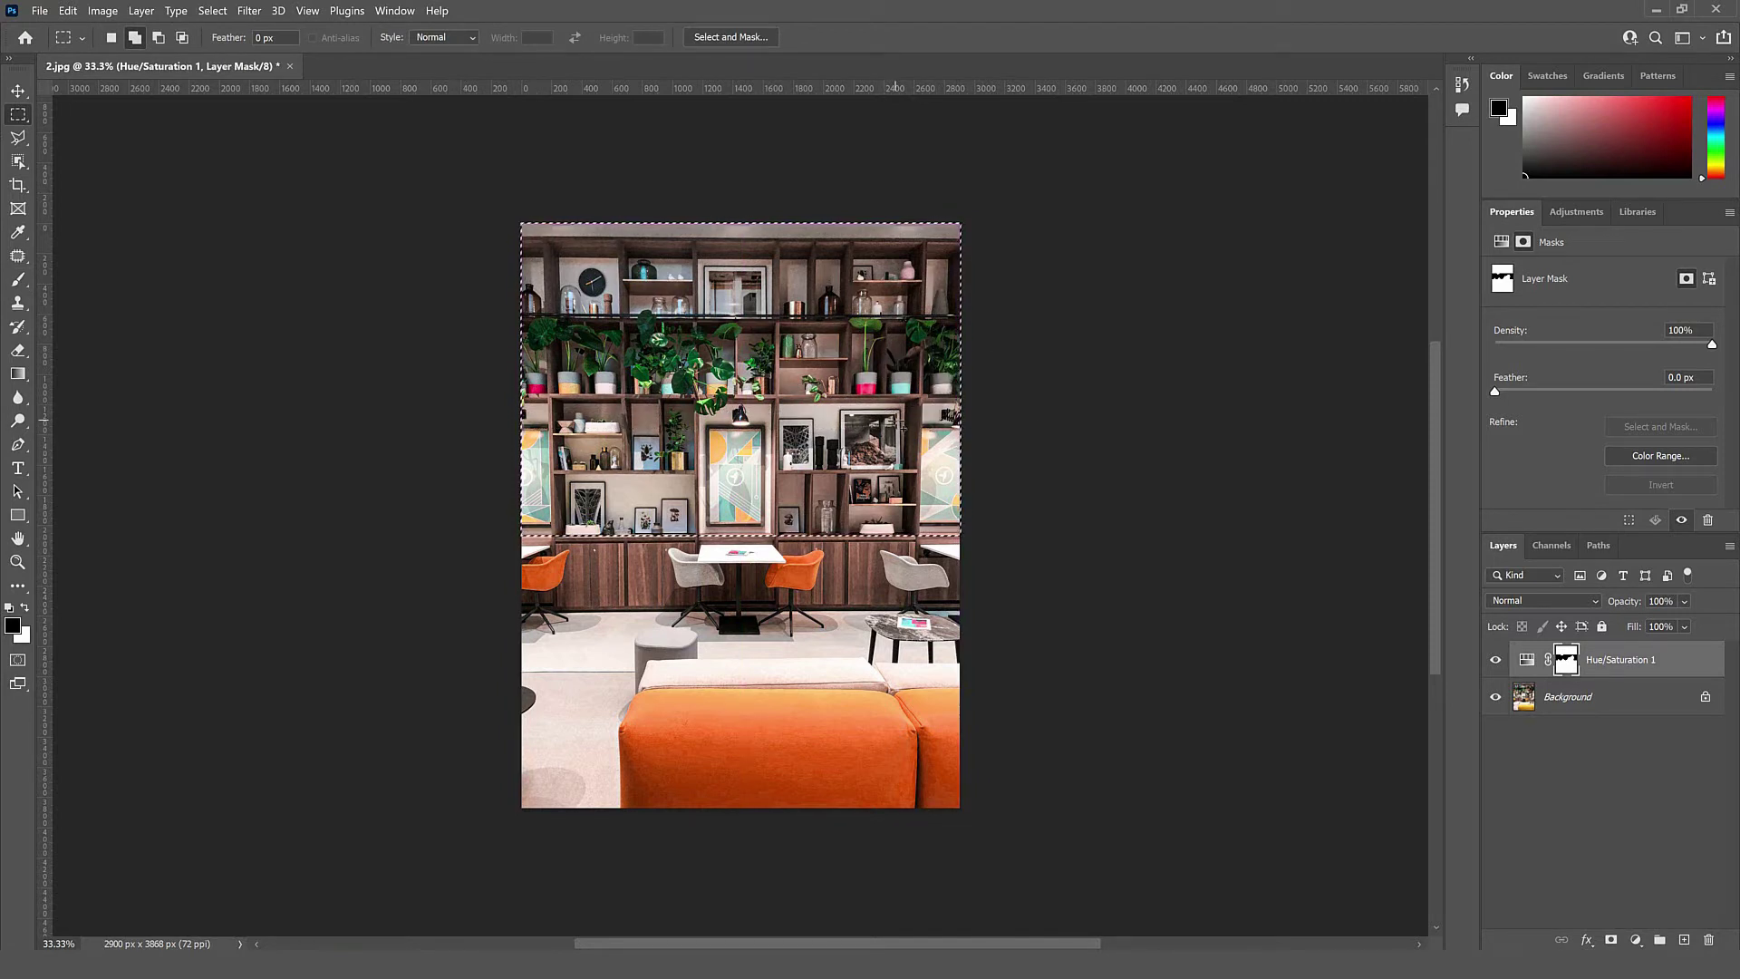
key(b)
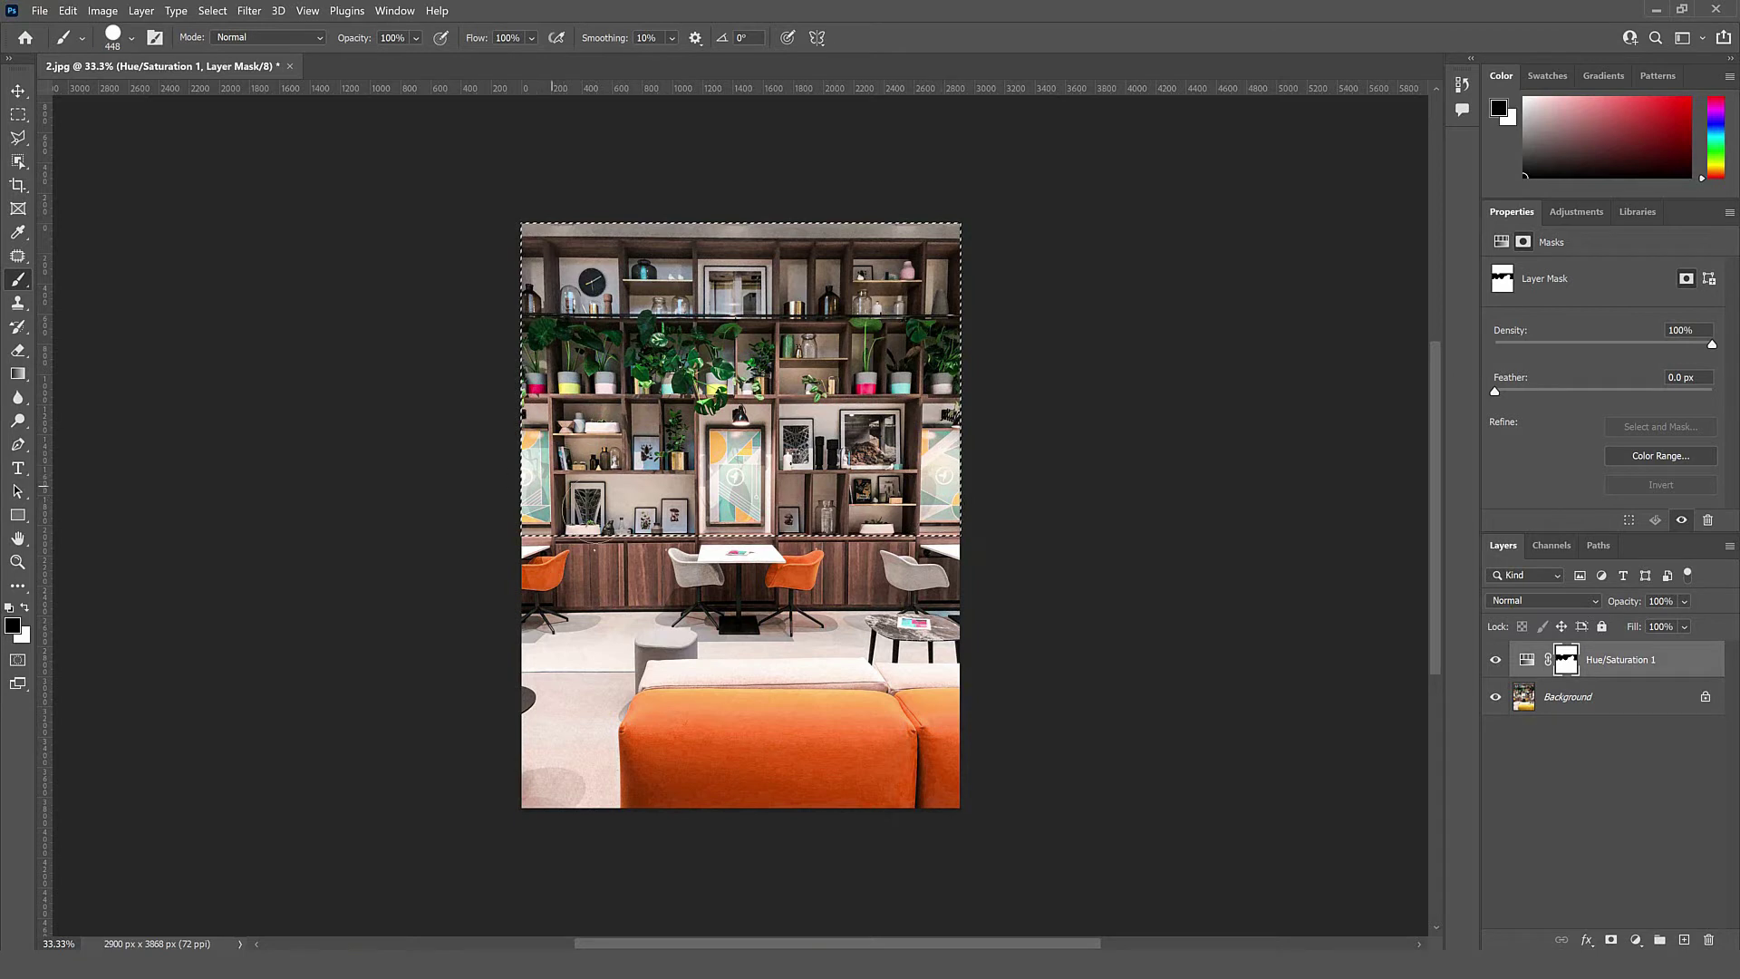
key(alt+BackSpace)
key(ctrl+d)
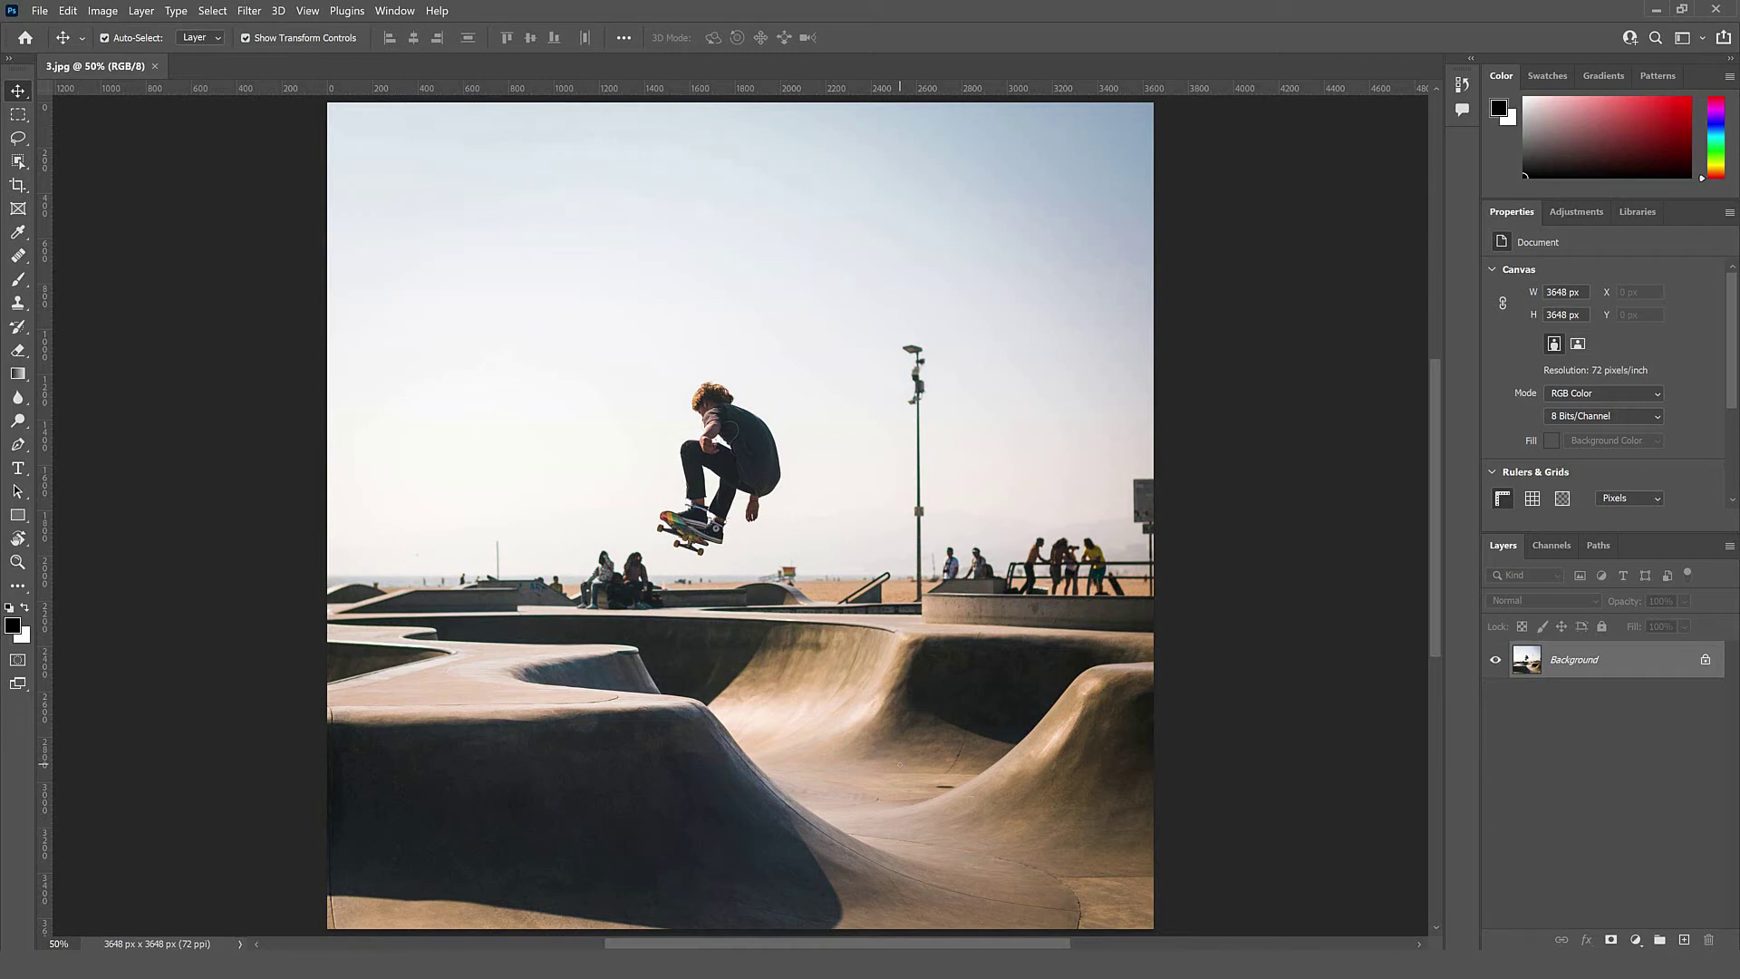
Draw a freehand lasso around the skater's board, legs and head.
key(l)
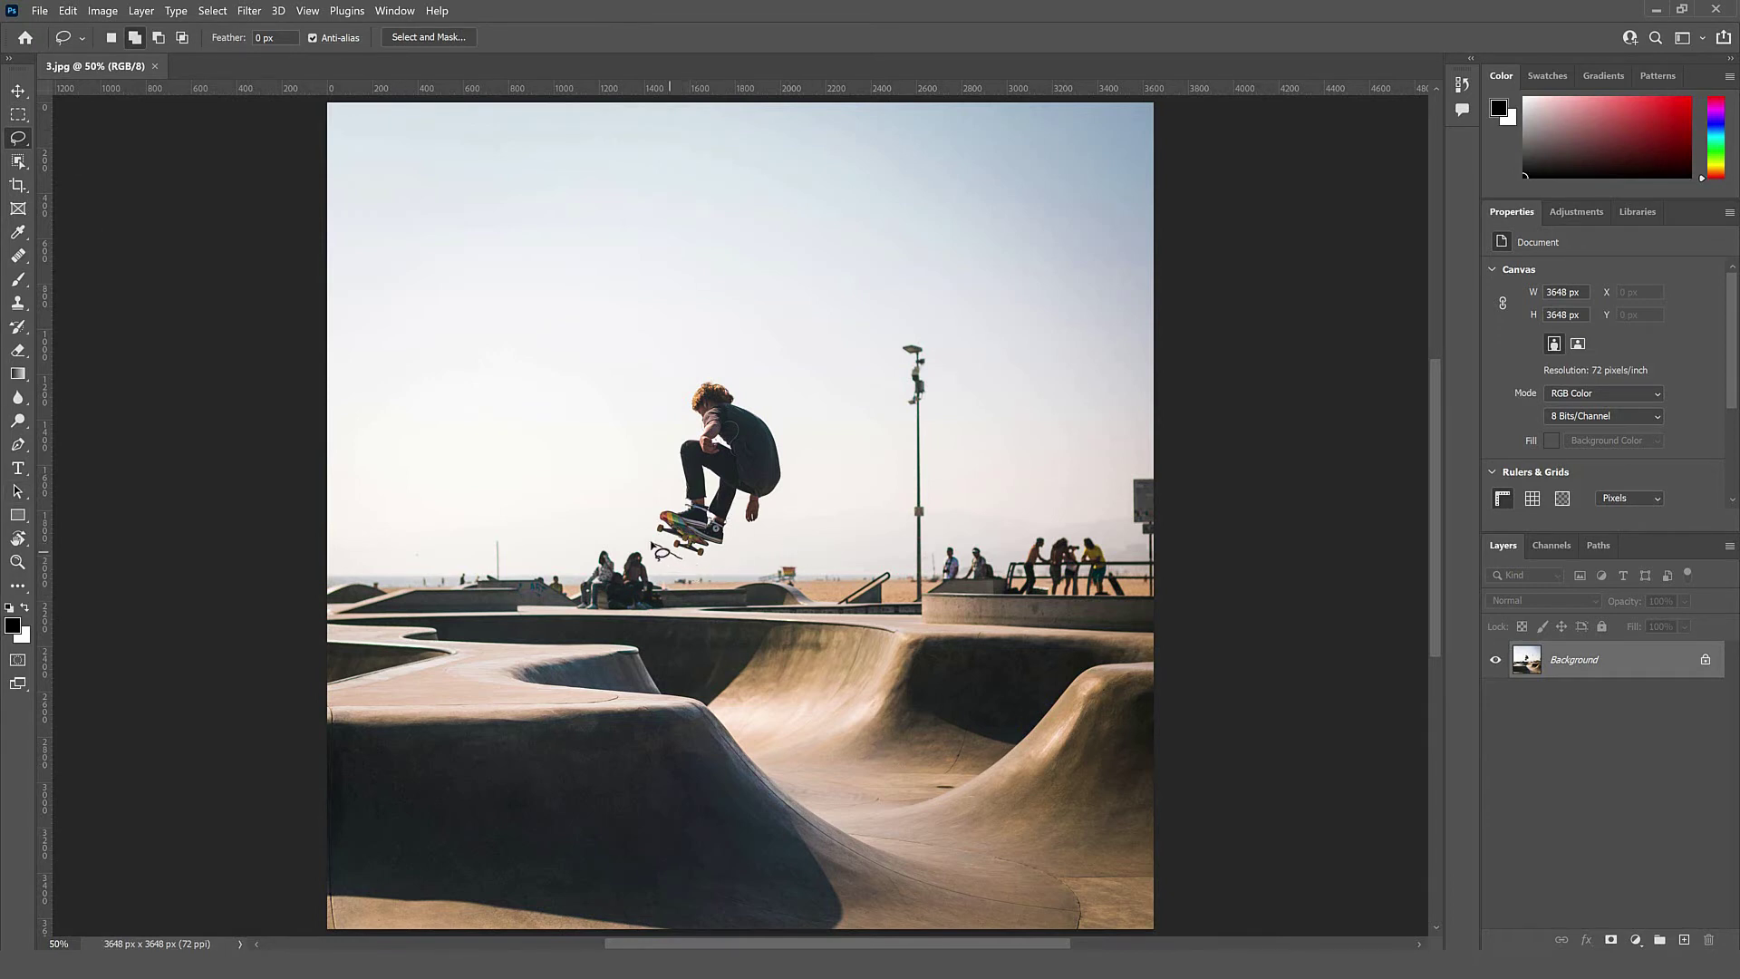
drag(653, 510, 662, 492)
mouse_move(679, 466)
mouse_down()
mouse_move(687, 385)
mouse_move(719, 372)
mouse_move(781, 424)
mouse_move(782, 512)
mouse_move(684, 563)
mouse_up()
Run Content-Aware Fill on the skater area, outputting the result to a new layer.
click(69, 11)
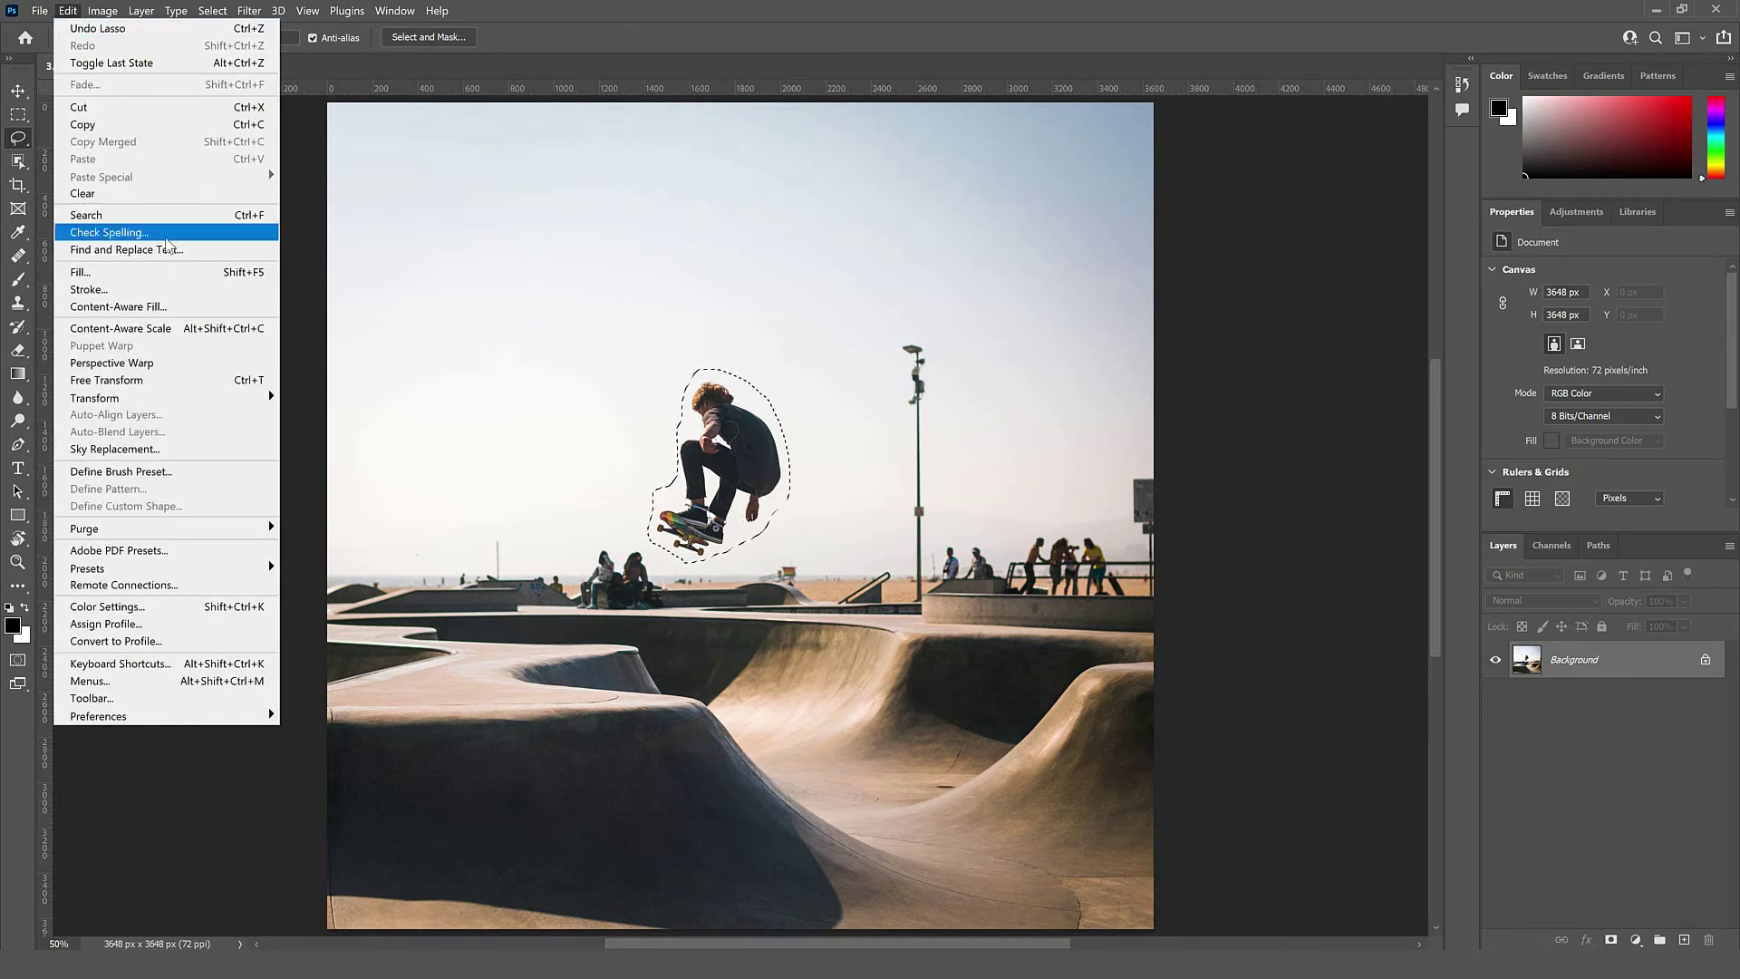
click(160, 308)
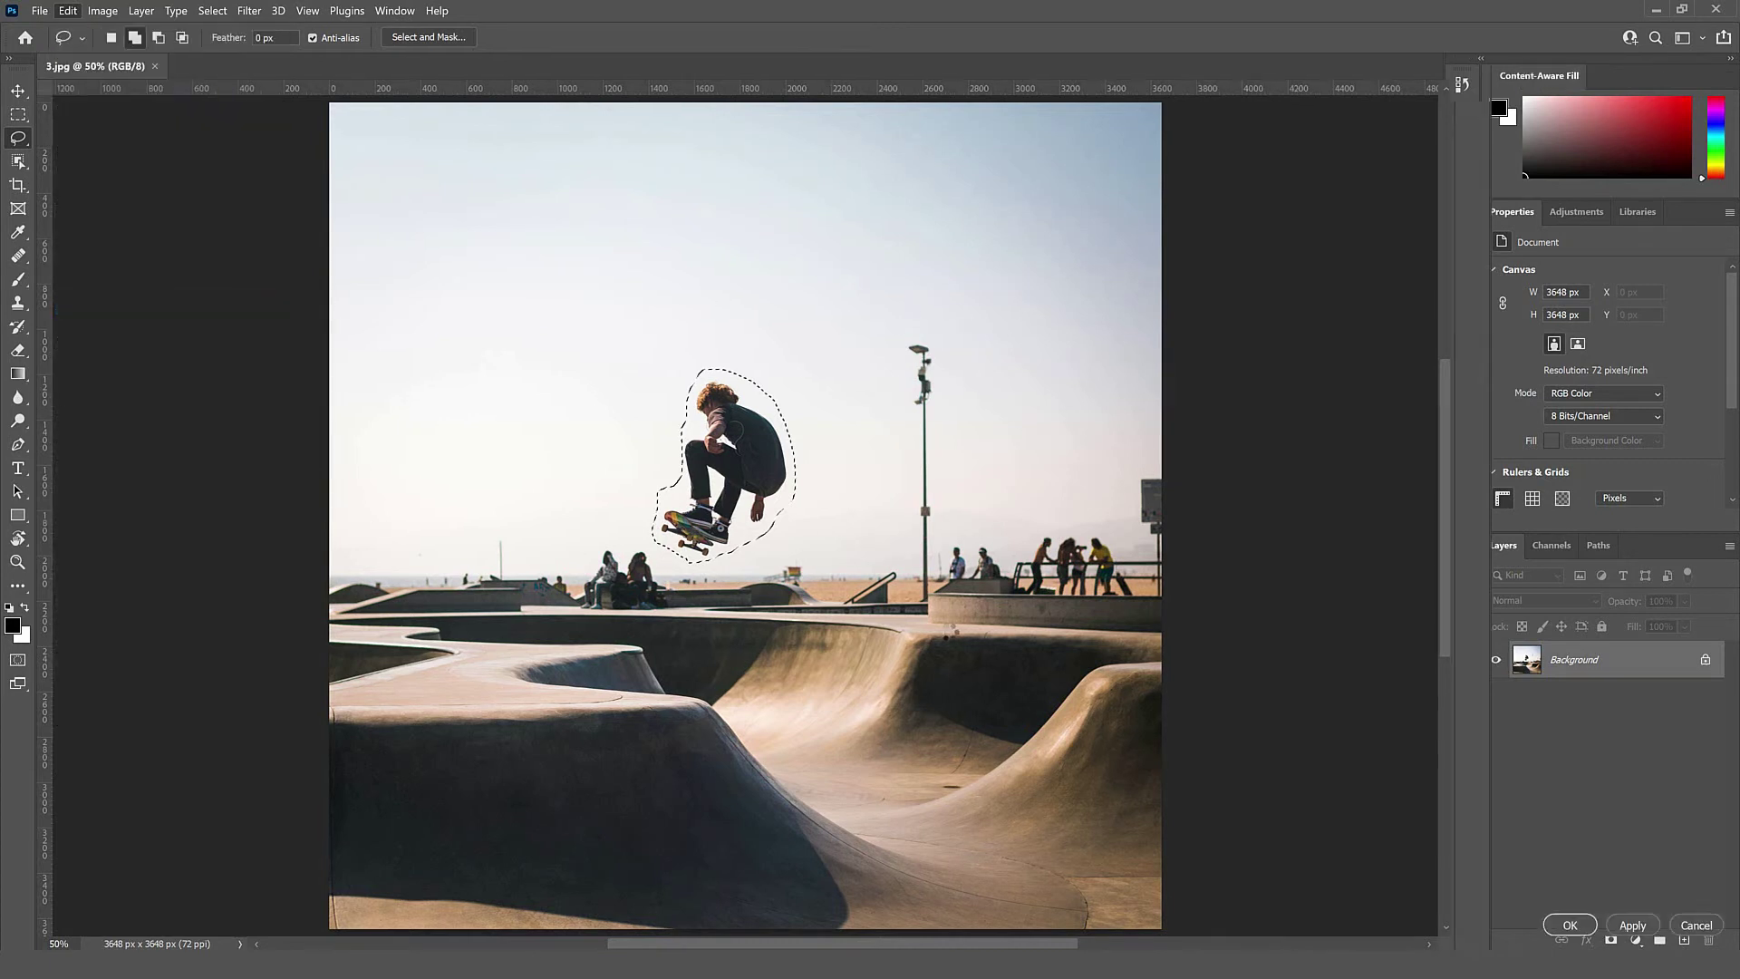
scroll(1219, 395, up, 2)
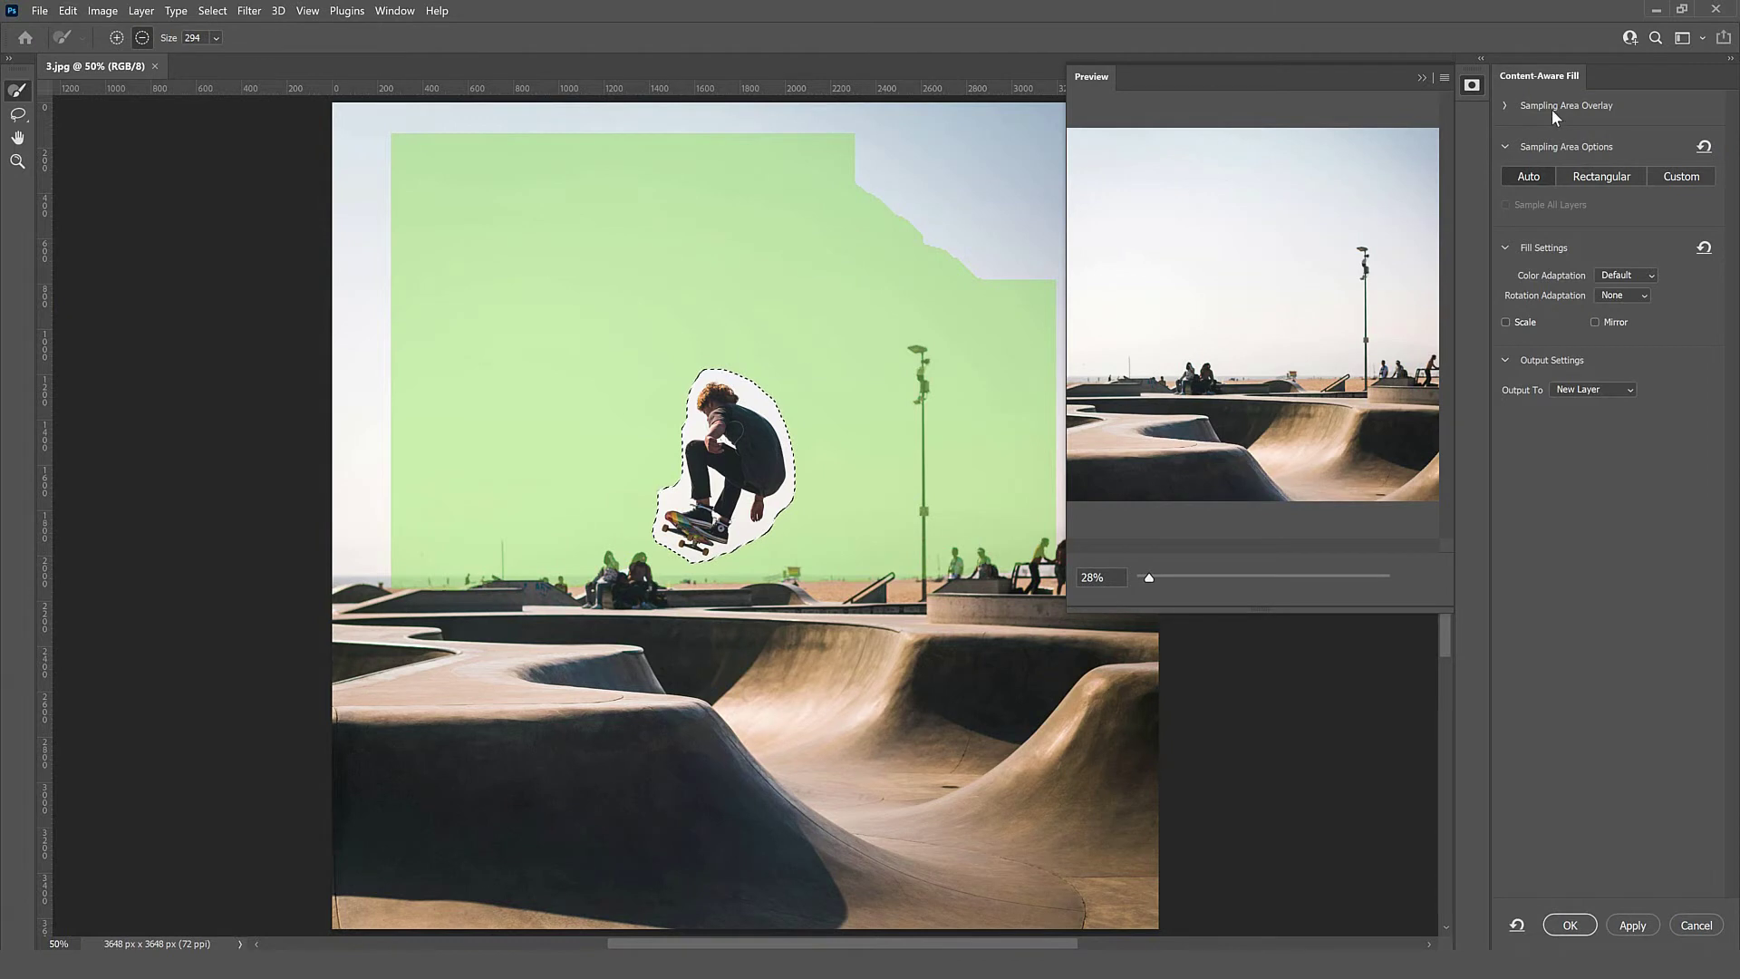
click(1507, 106)
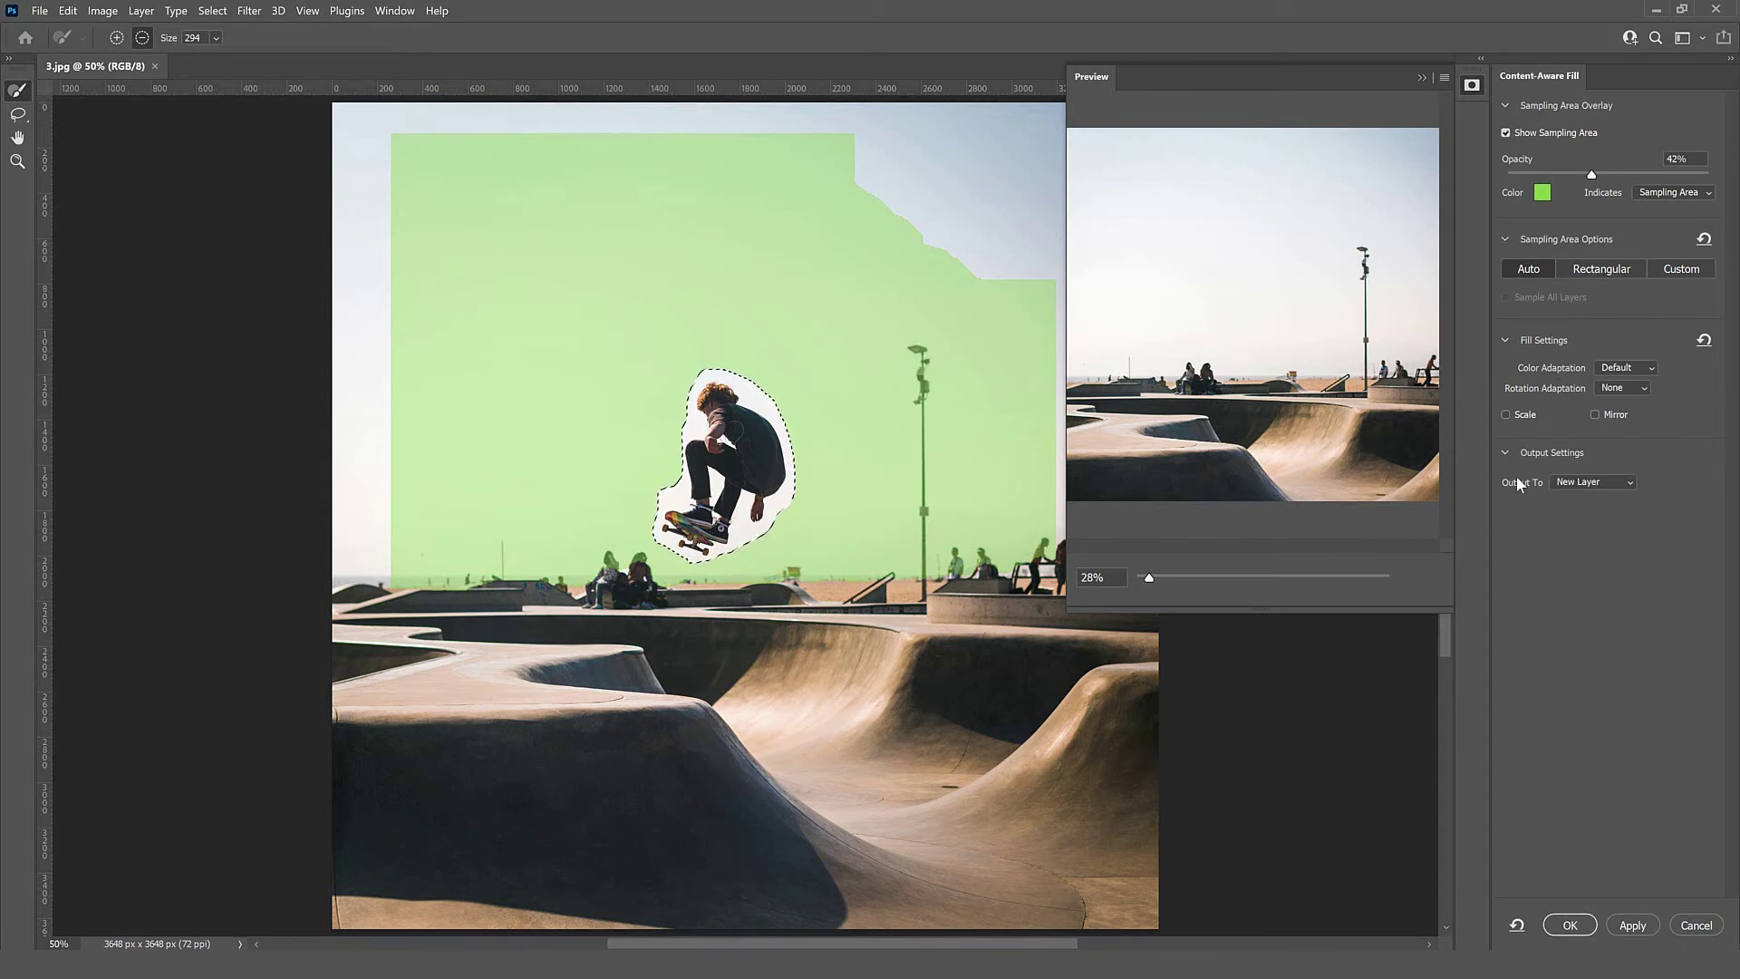
click(1604, 482)
click(1570, 925)
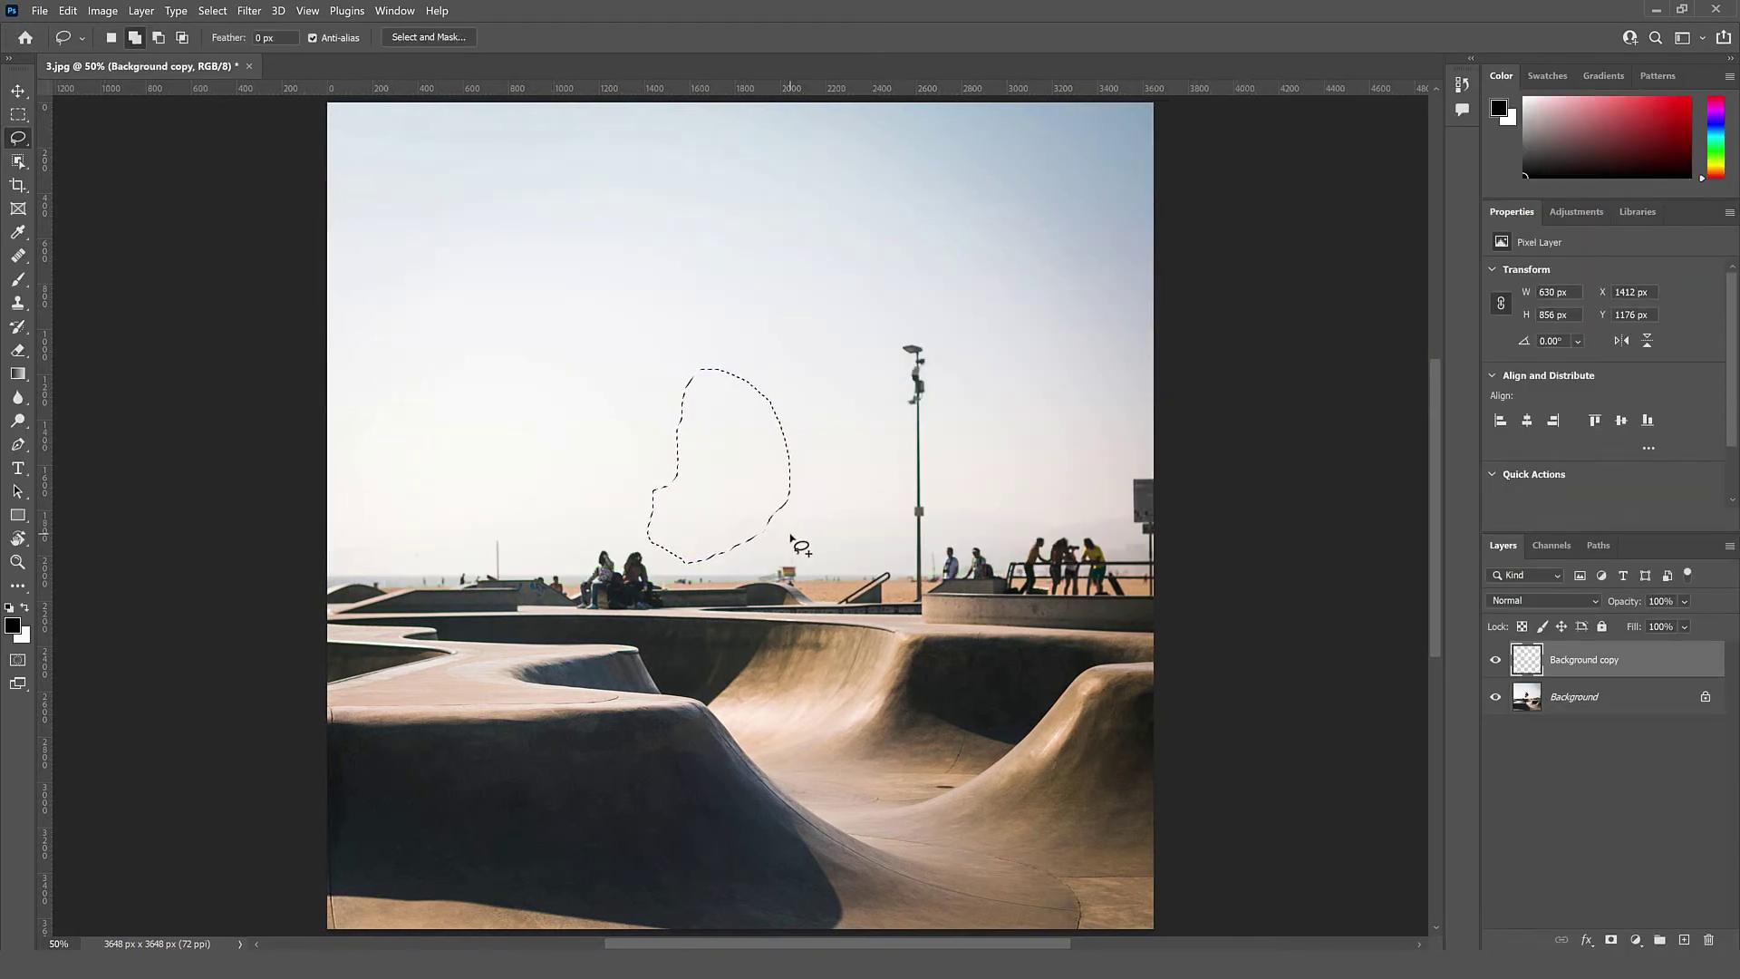
Deselect, then toggle the Background copy layer off and on to compare with the original skater.
key(ctrl+d)
click(1496, 660)
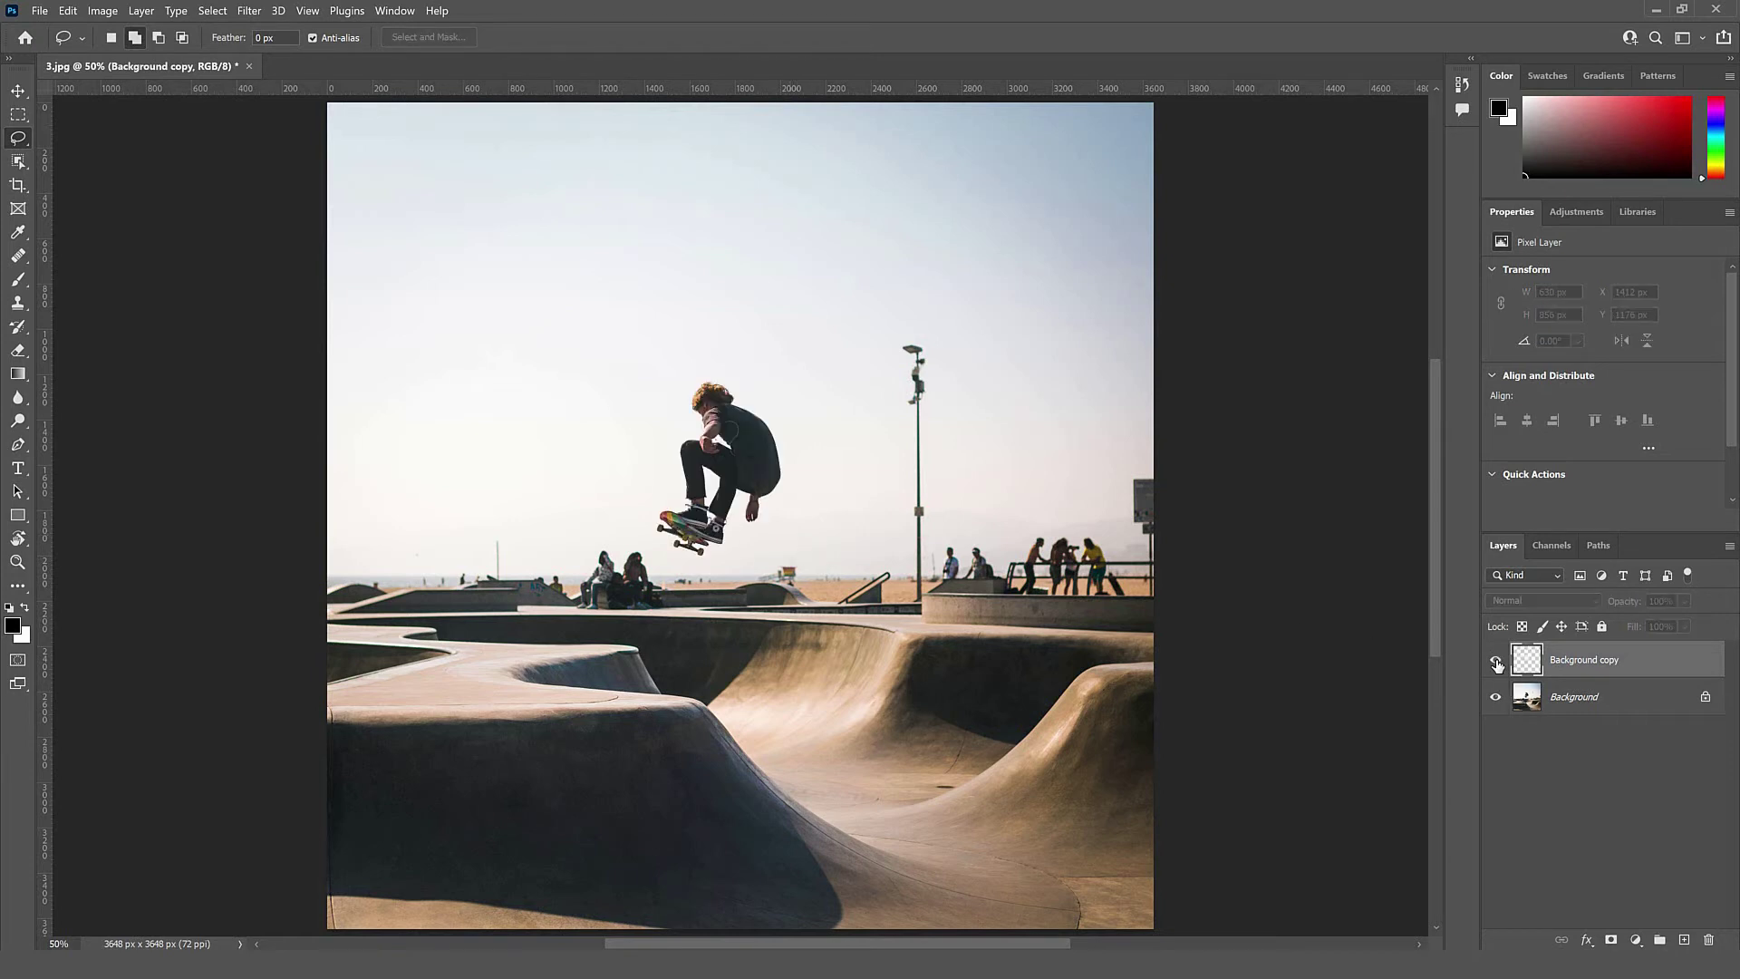
click(1495, 661)
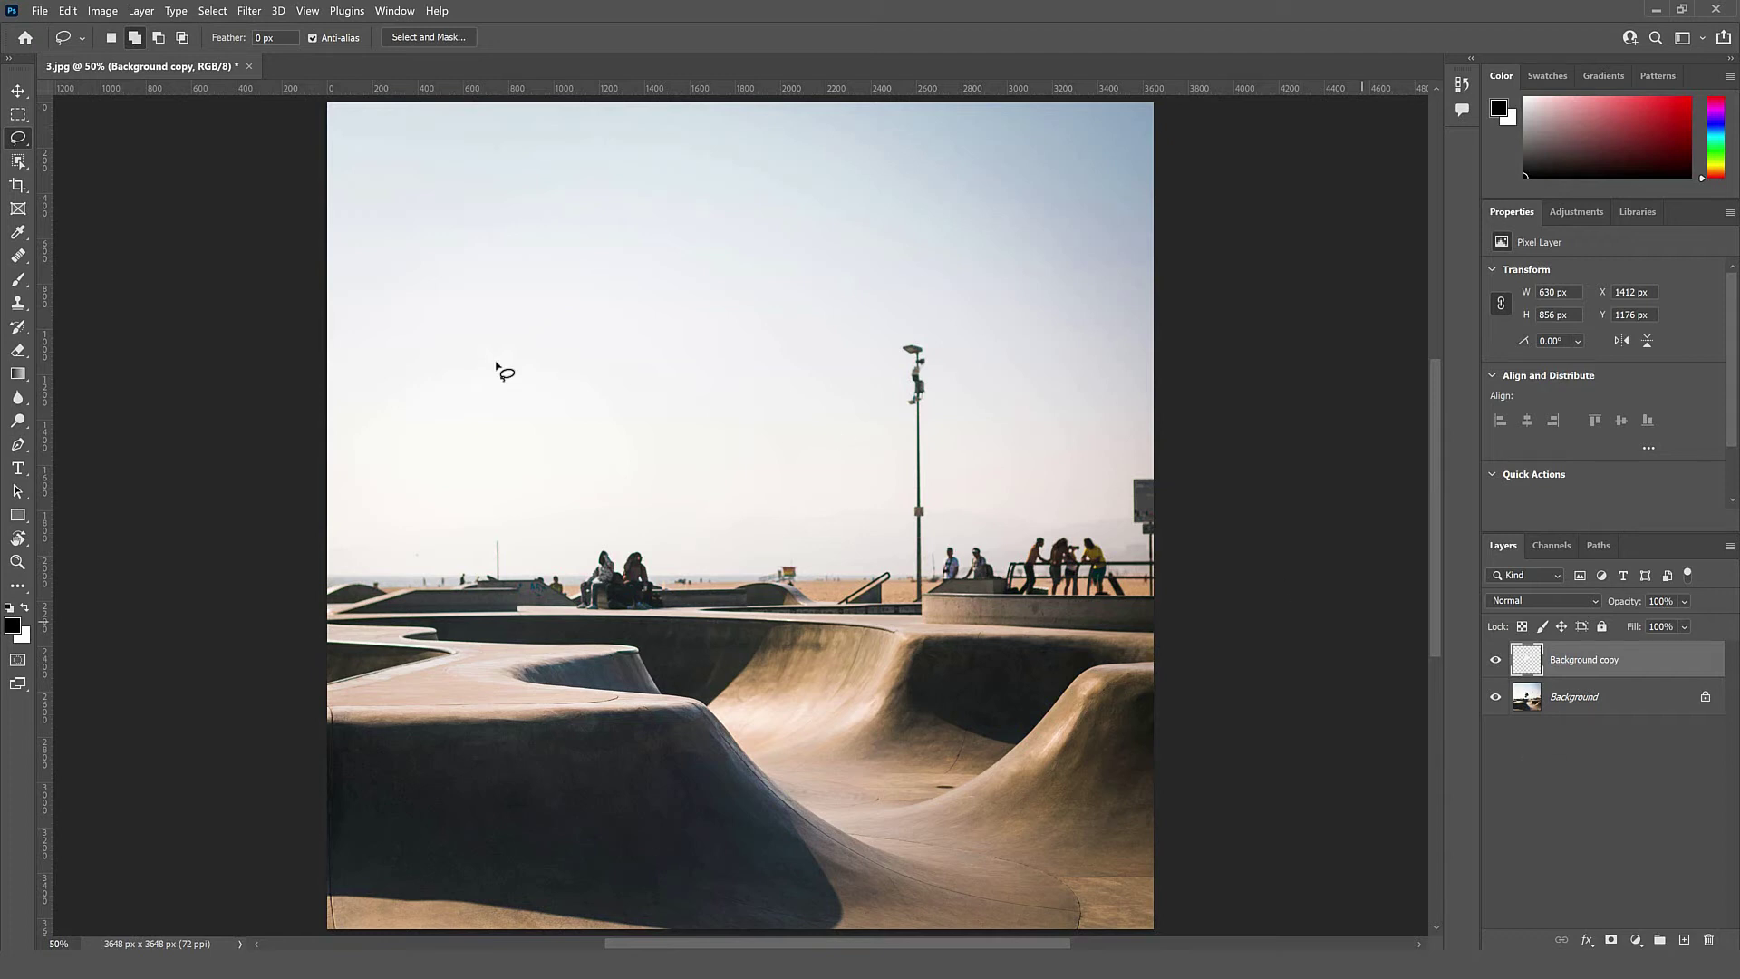
click(19, 256)
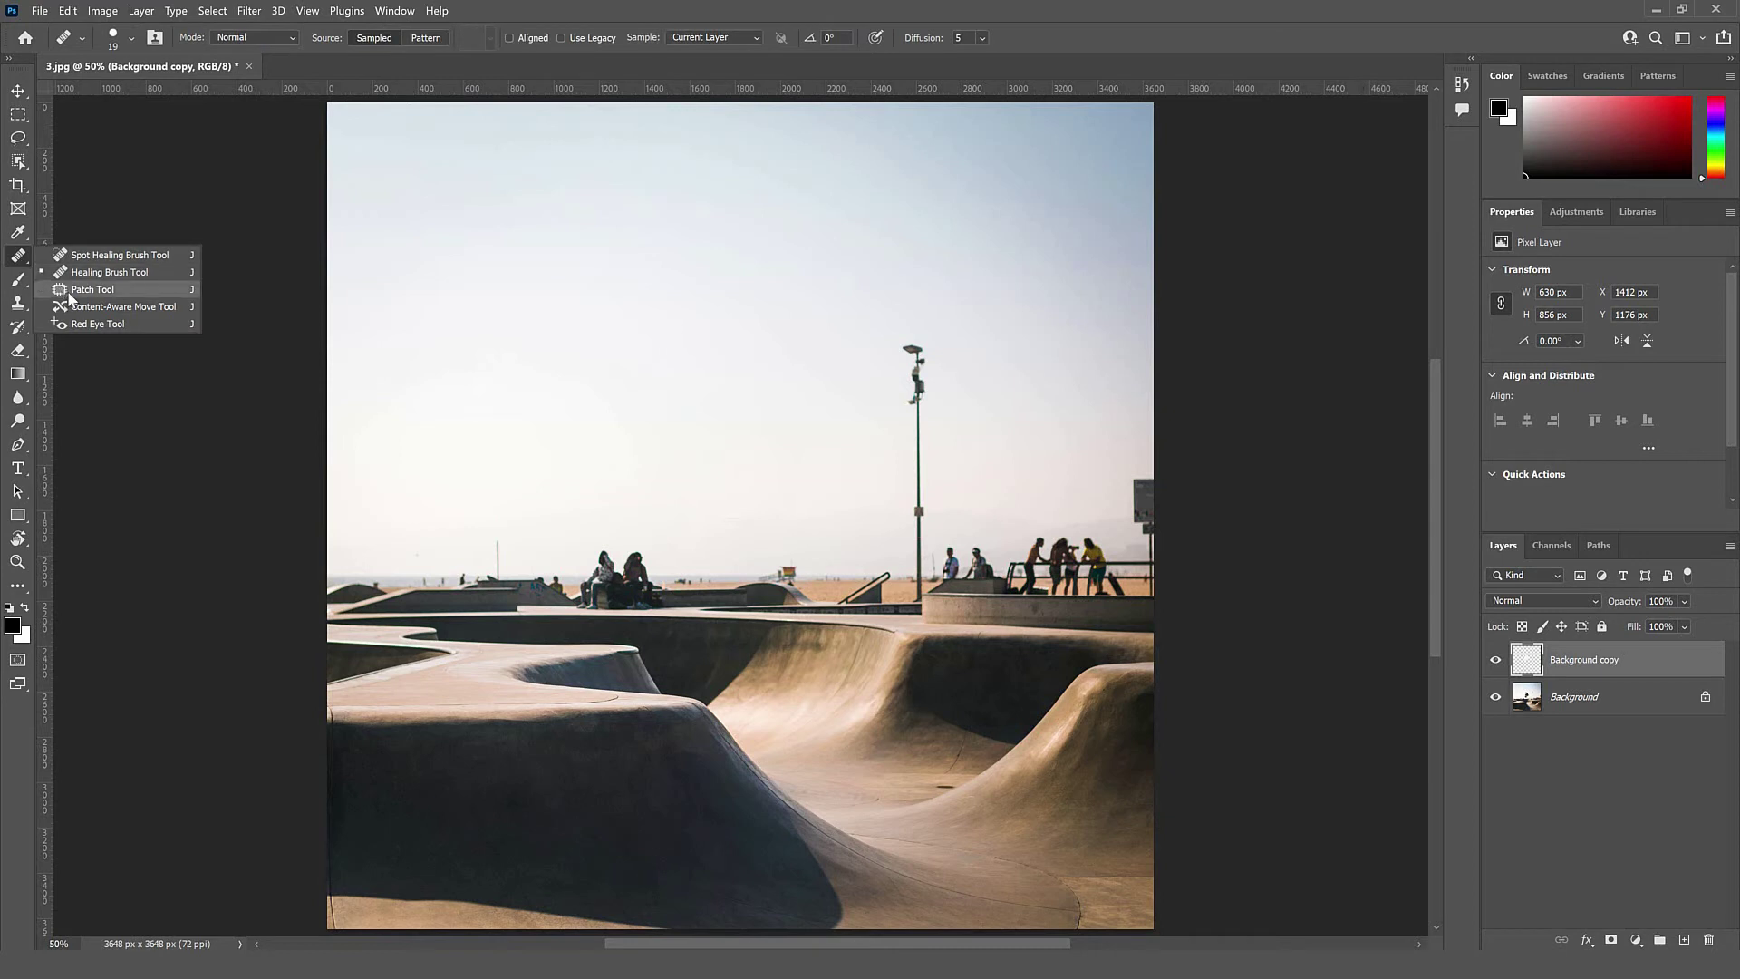
Patch the leftover smudge in the sky with the Patch Tool, then deselect.
click(60, 288)
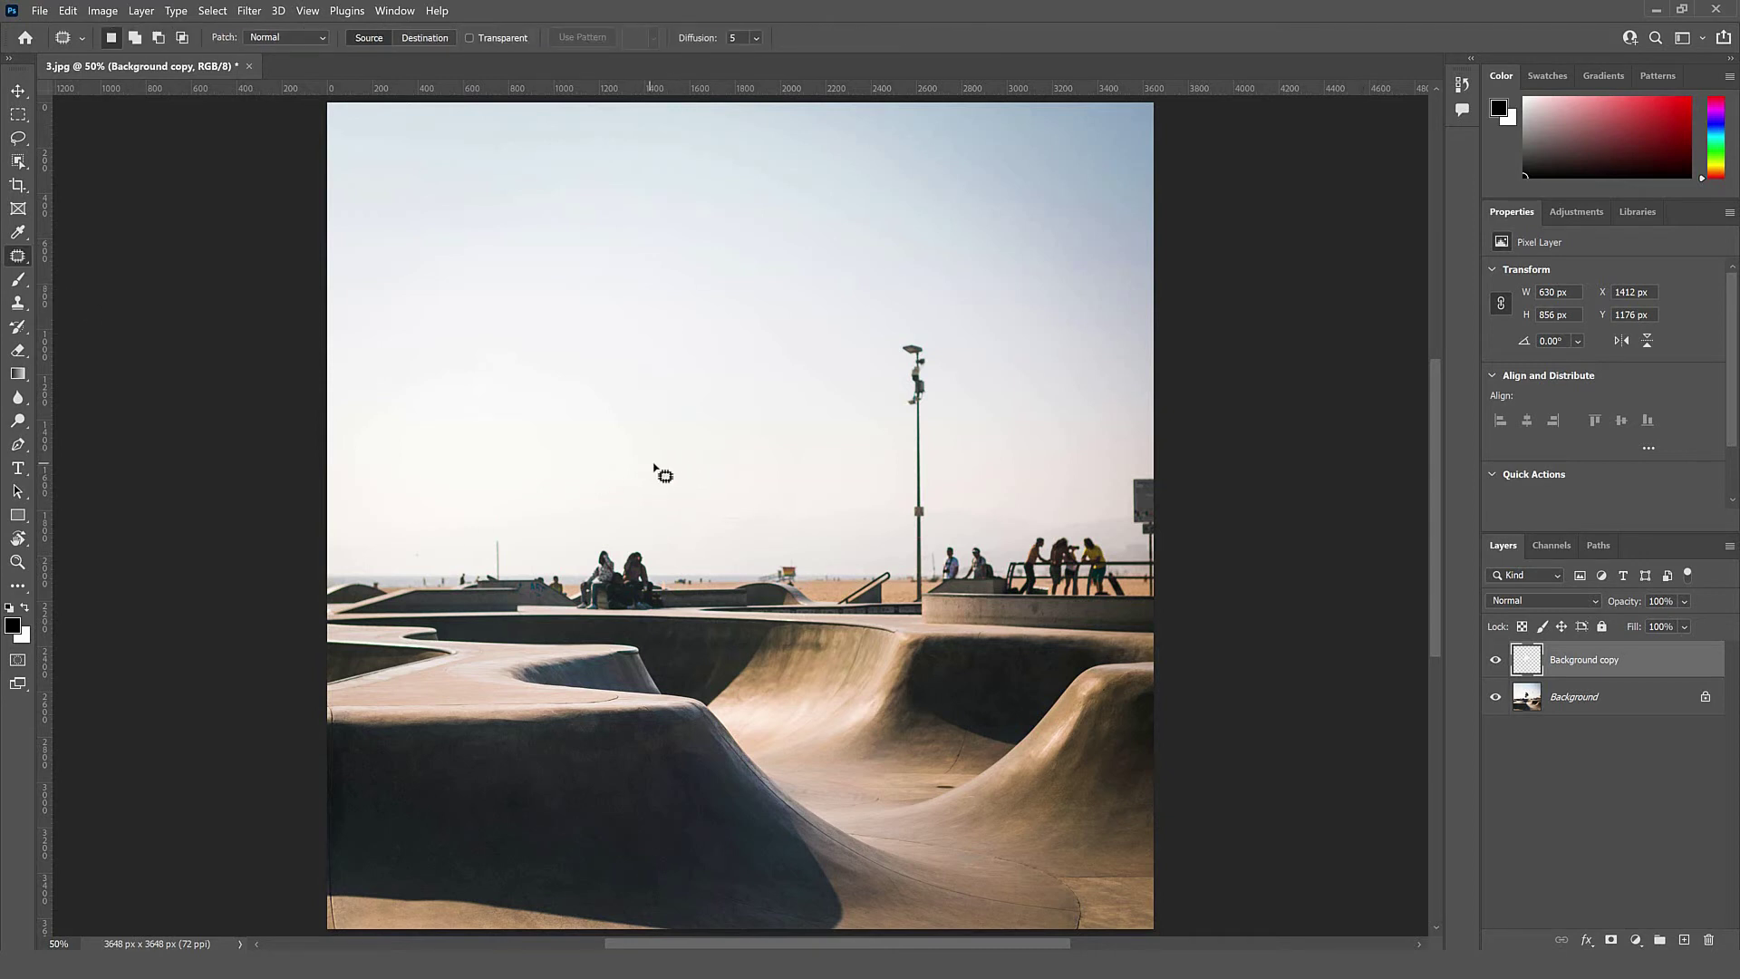
mouse_move(654, 462)
mouse_down()
mouse_move(715, 443)
mouse_move(730, 476)
mouse_move(660, 491)
mouse_up()
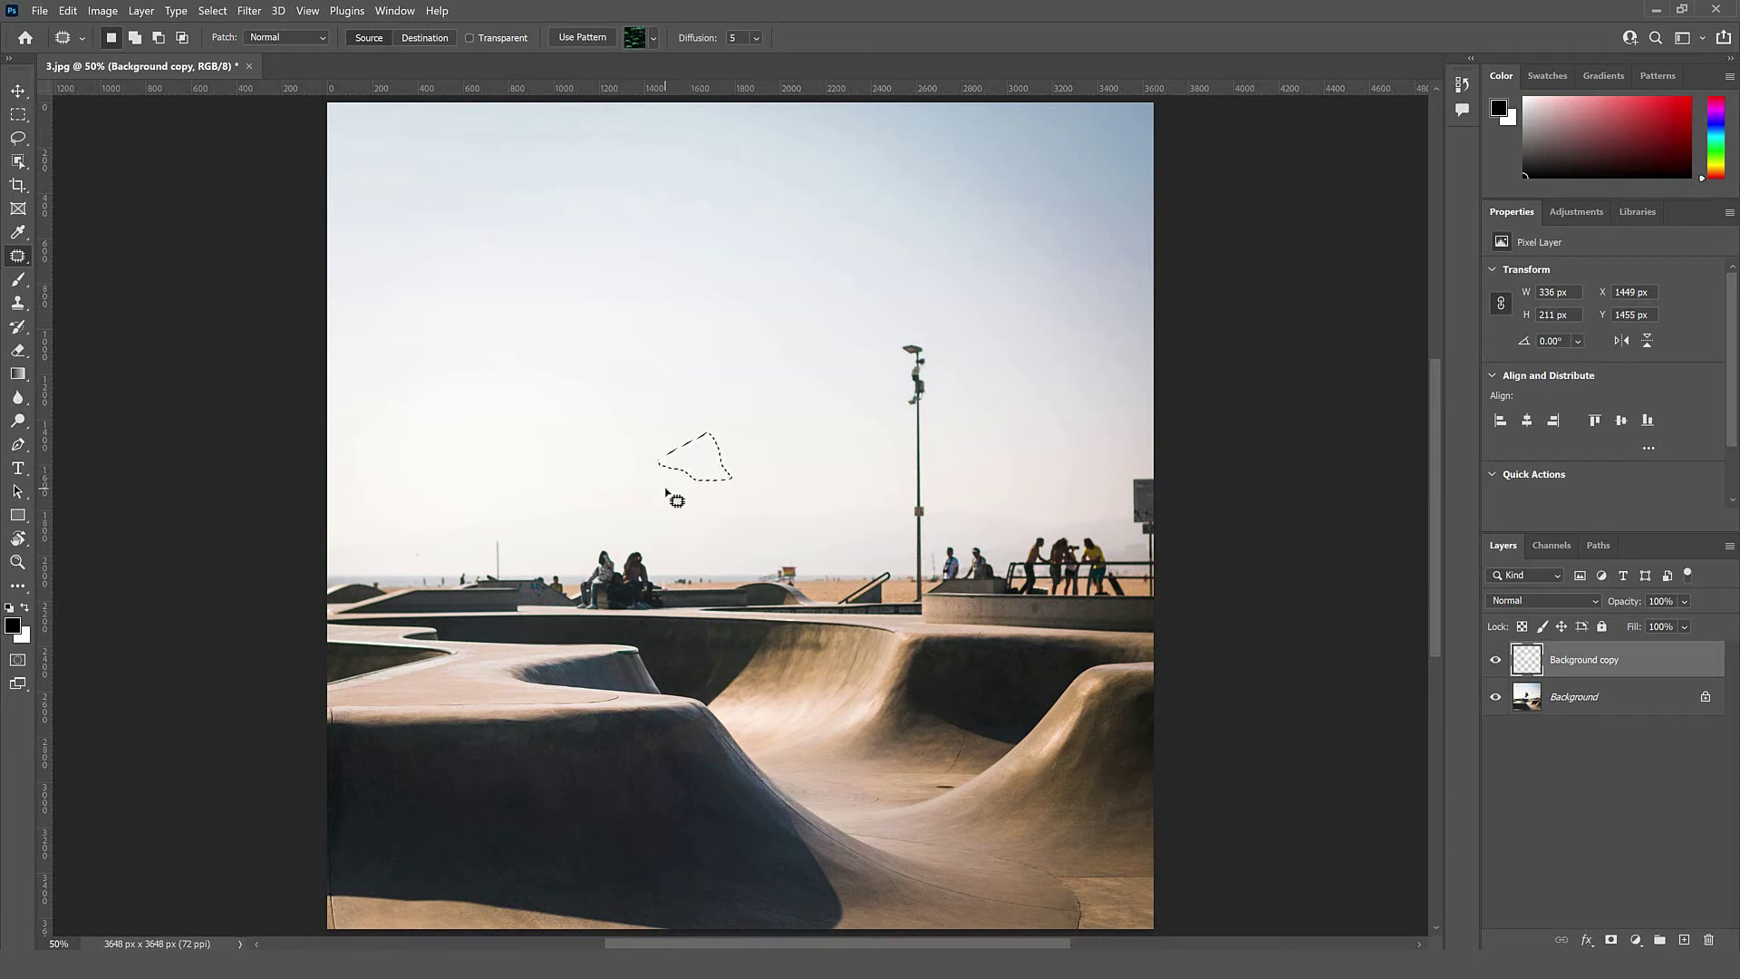
key(ctrl+d)
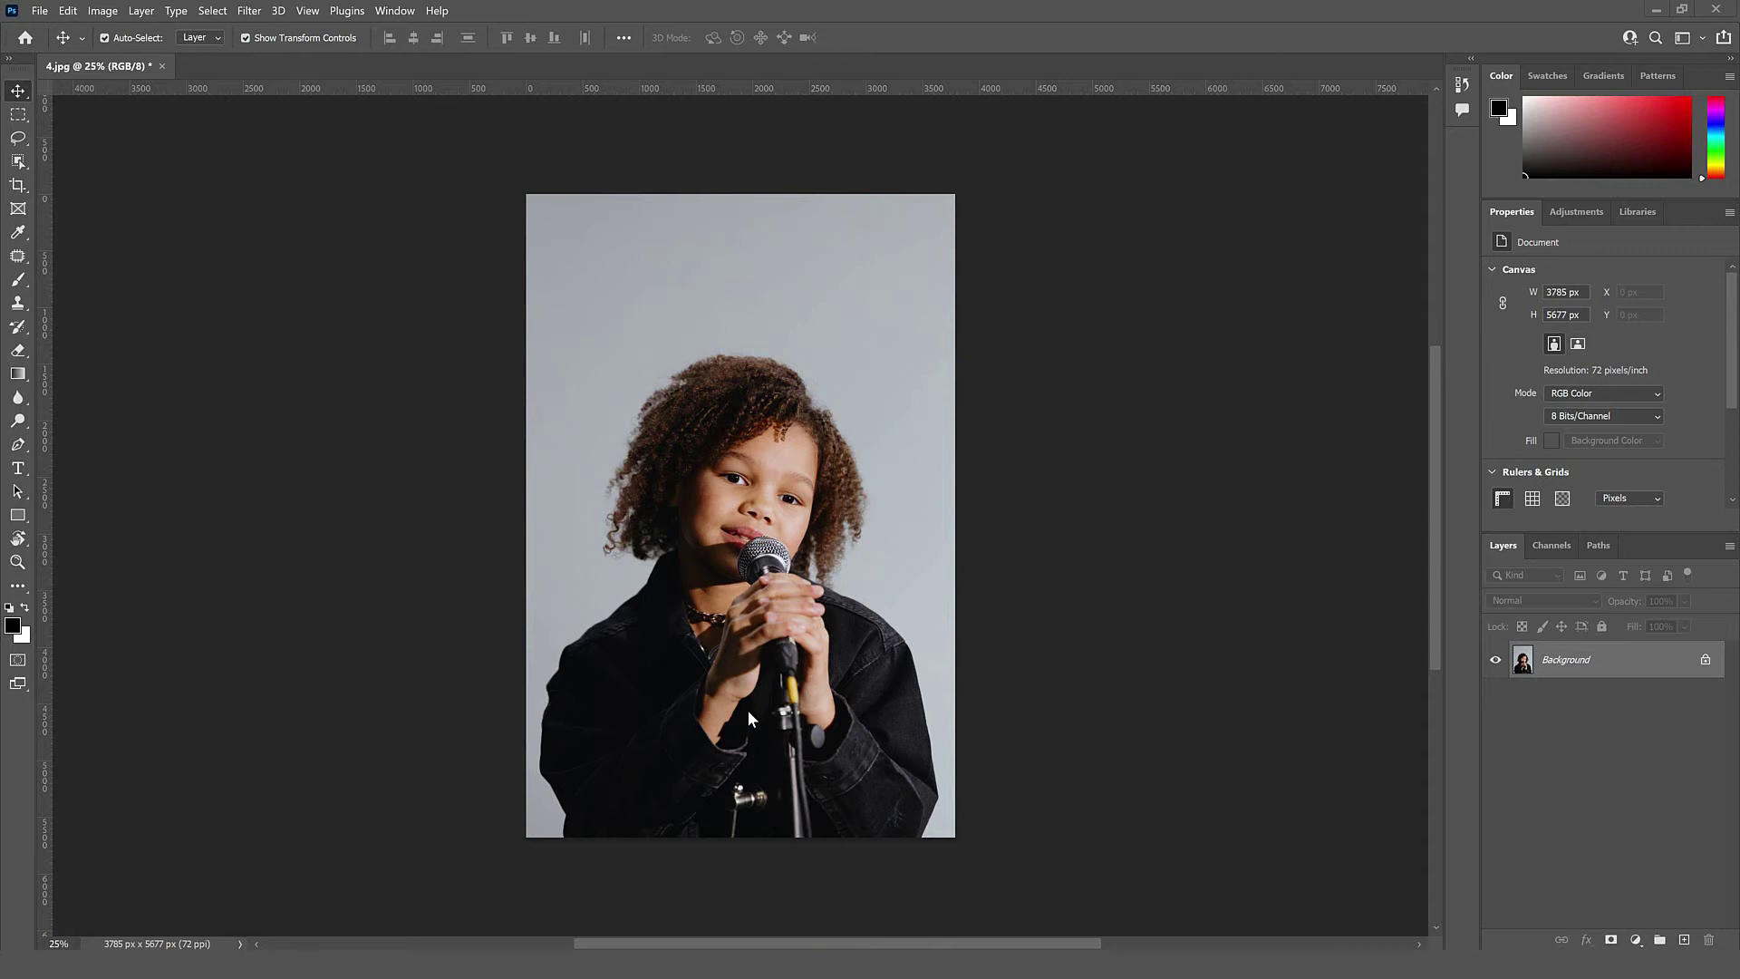
Unlock the Background into Layer 0, add a new layer, and sample the microphone band's yellow as foreground colour.
click(1706, 660)
click(1683, 940)
click(11, 625)
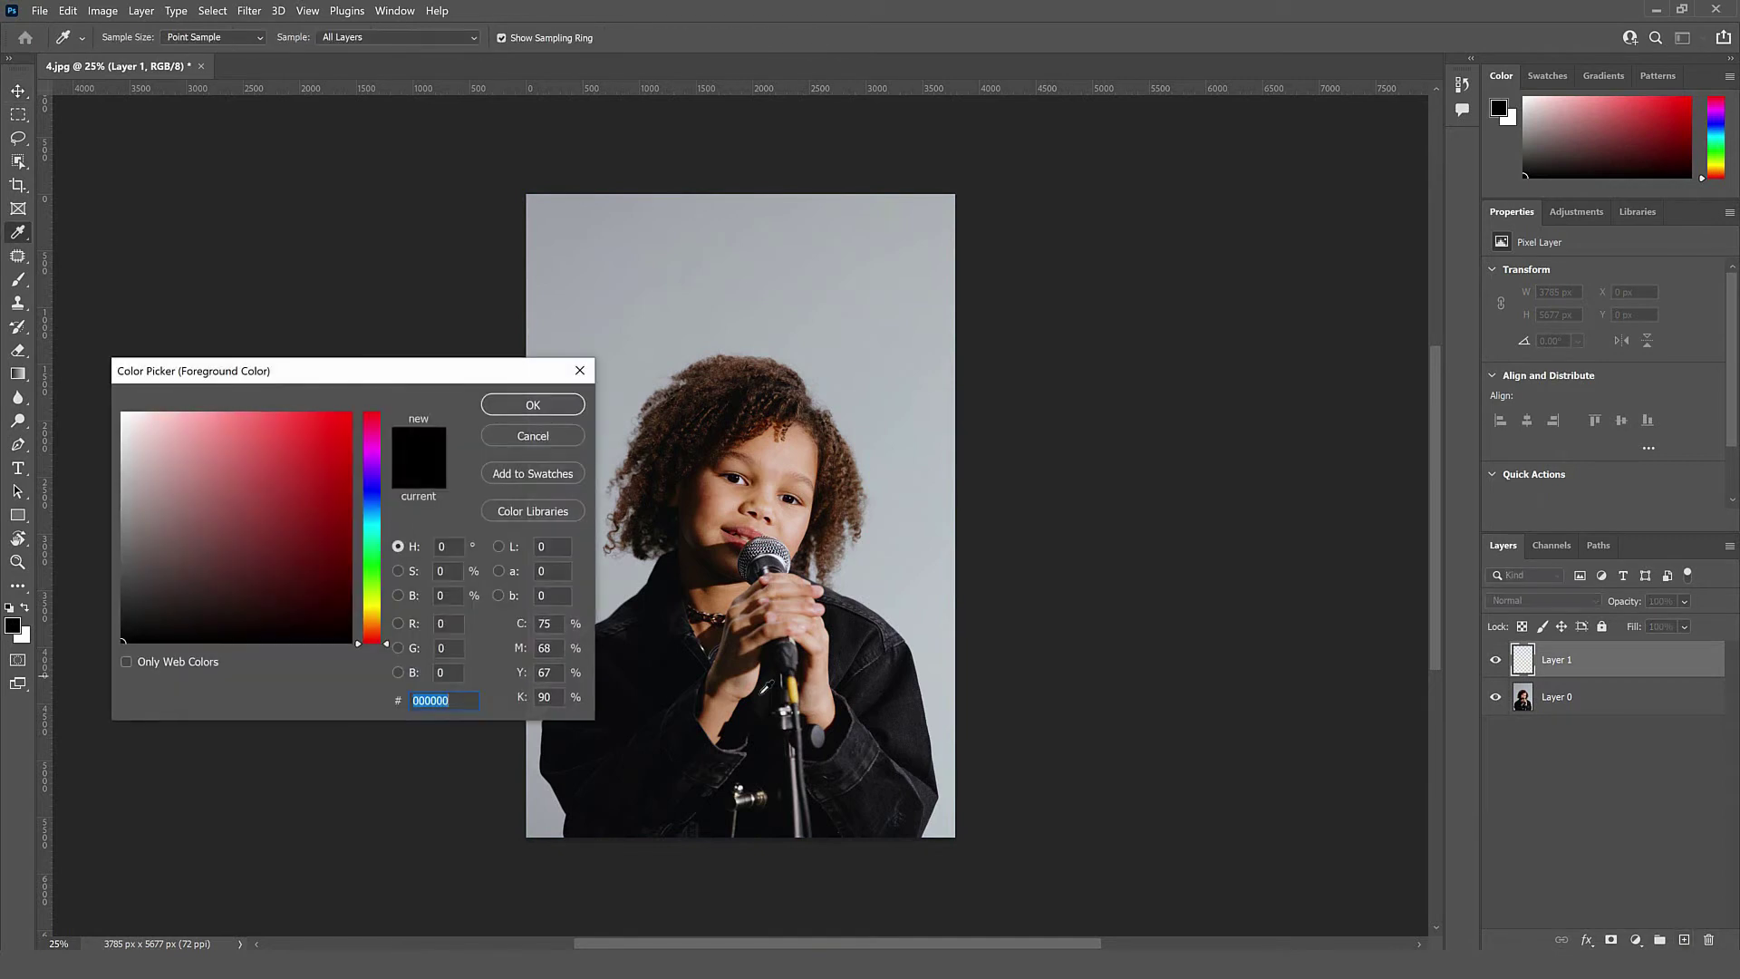
click(793, 686)
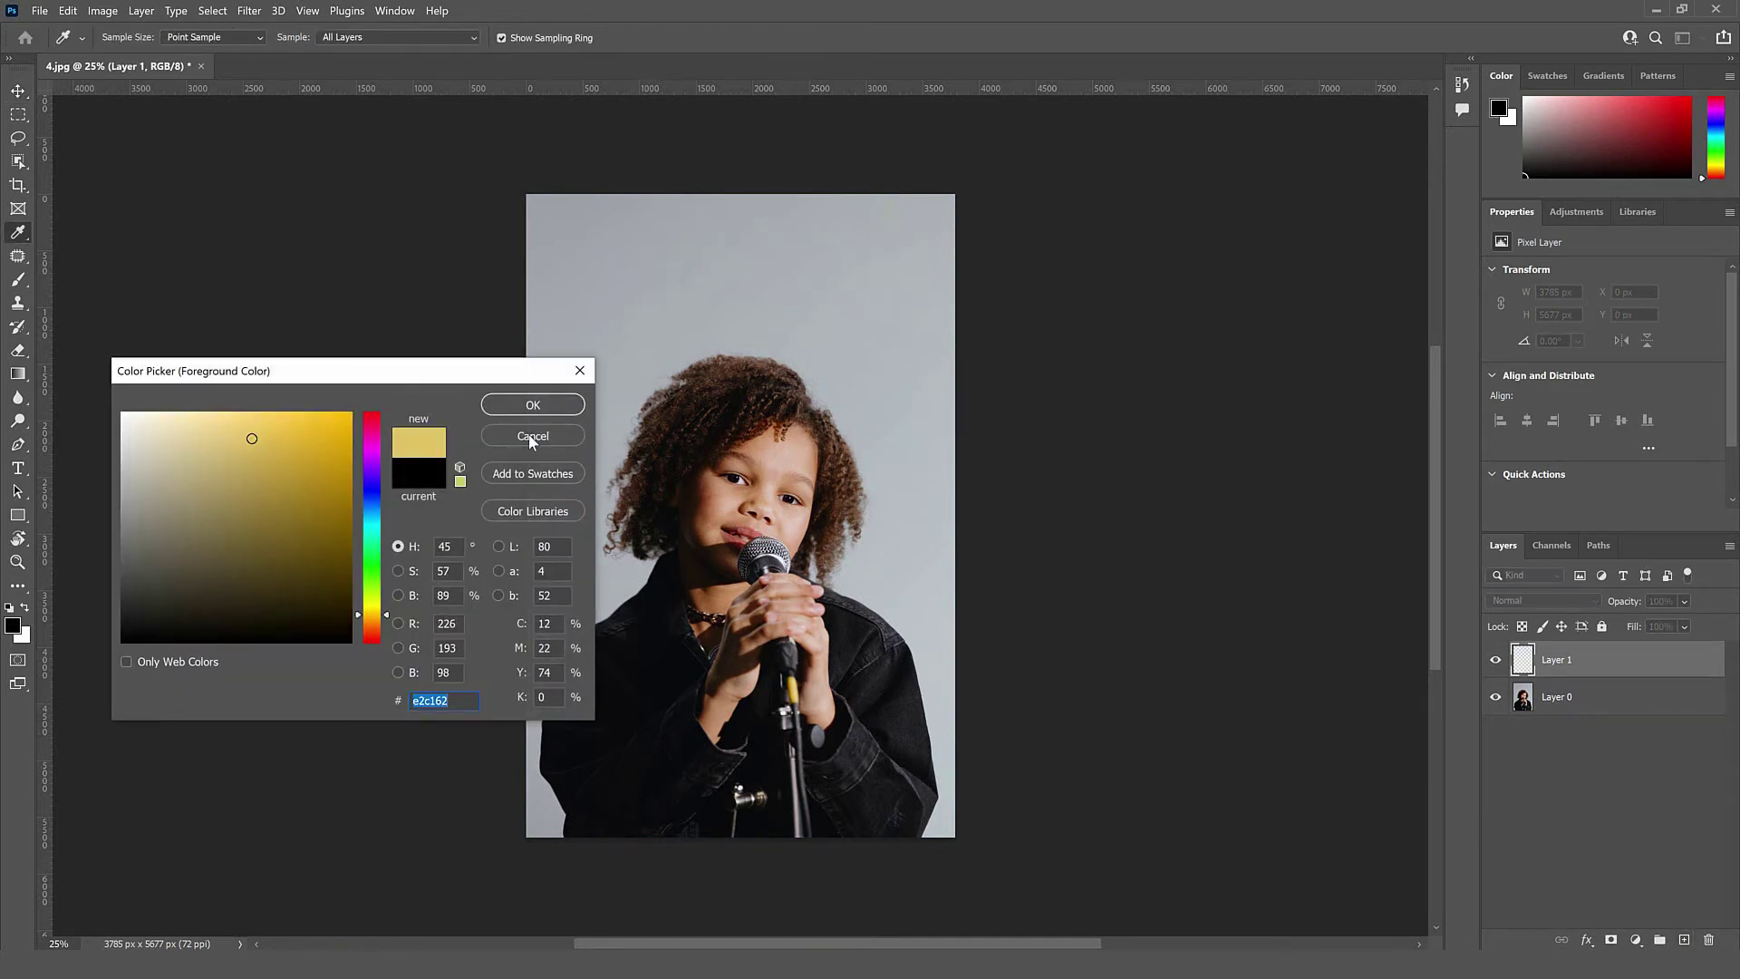
click(532, 405)
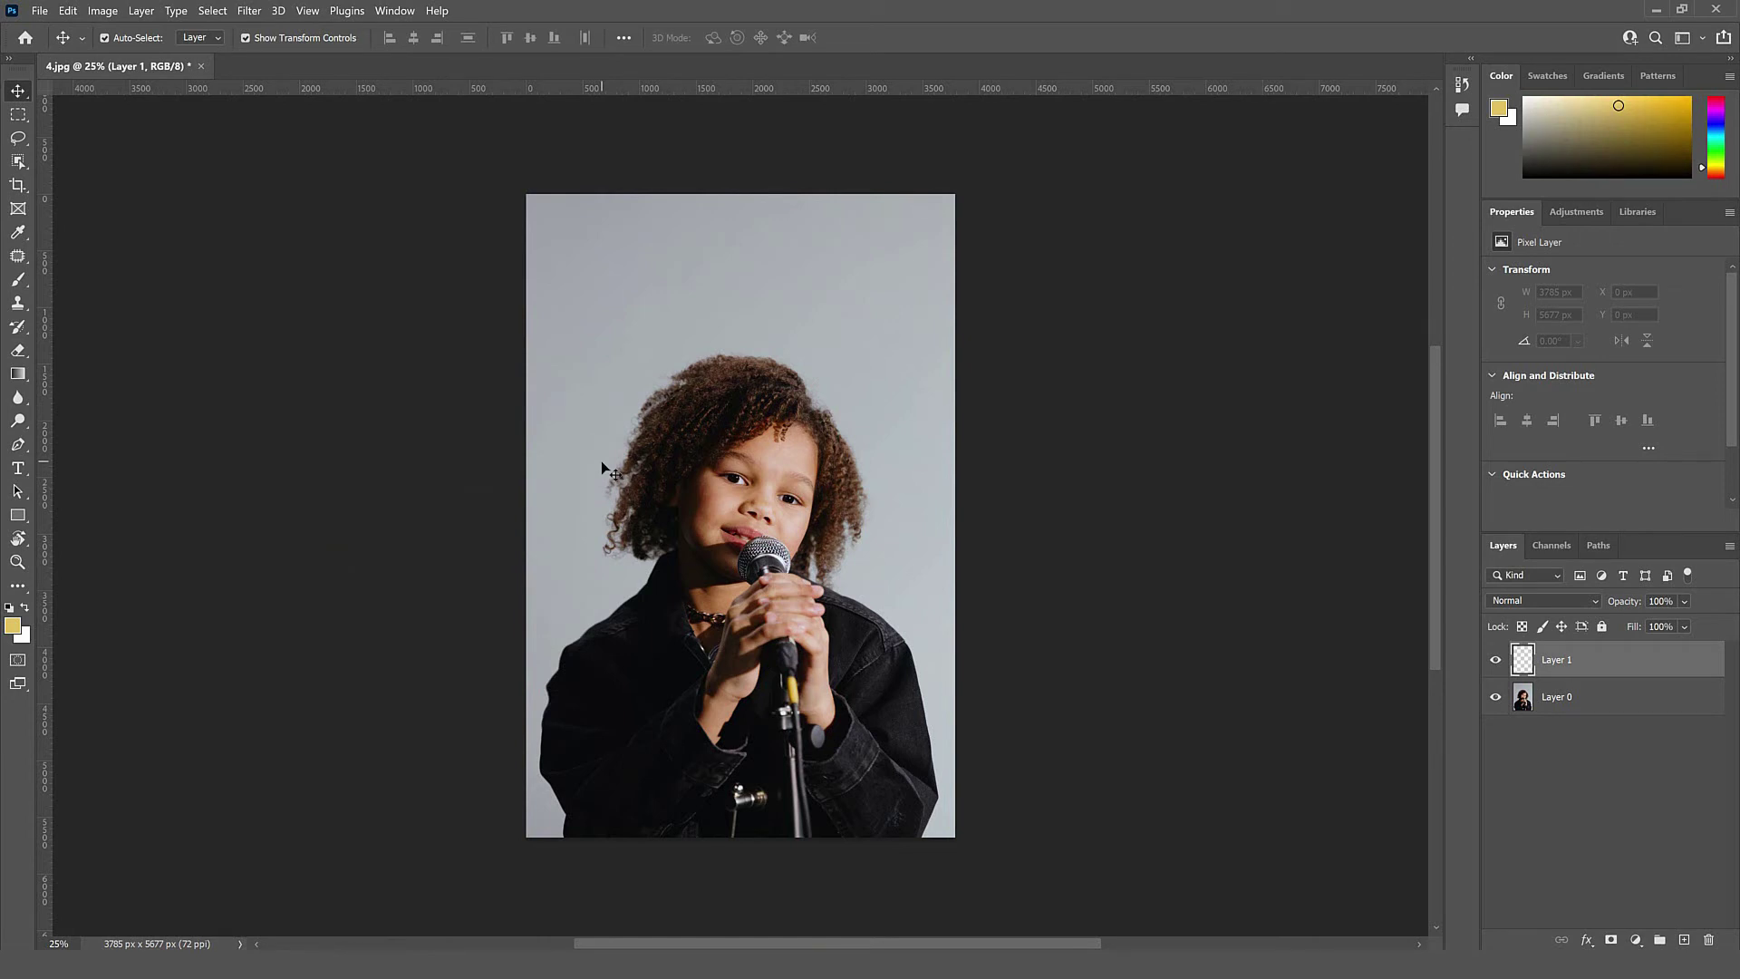
Fill Layer 1 with the yellow, move it below Layer 0, and select Layer 0.
key(alt+BackSpace)
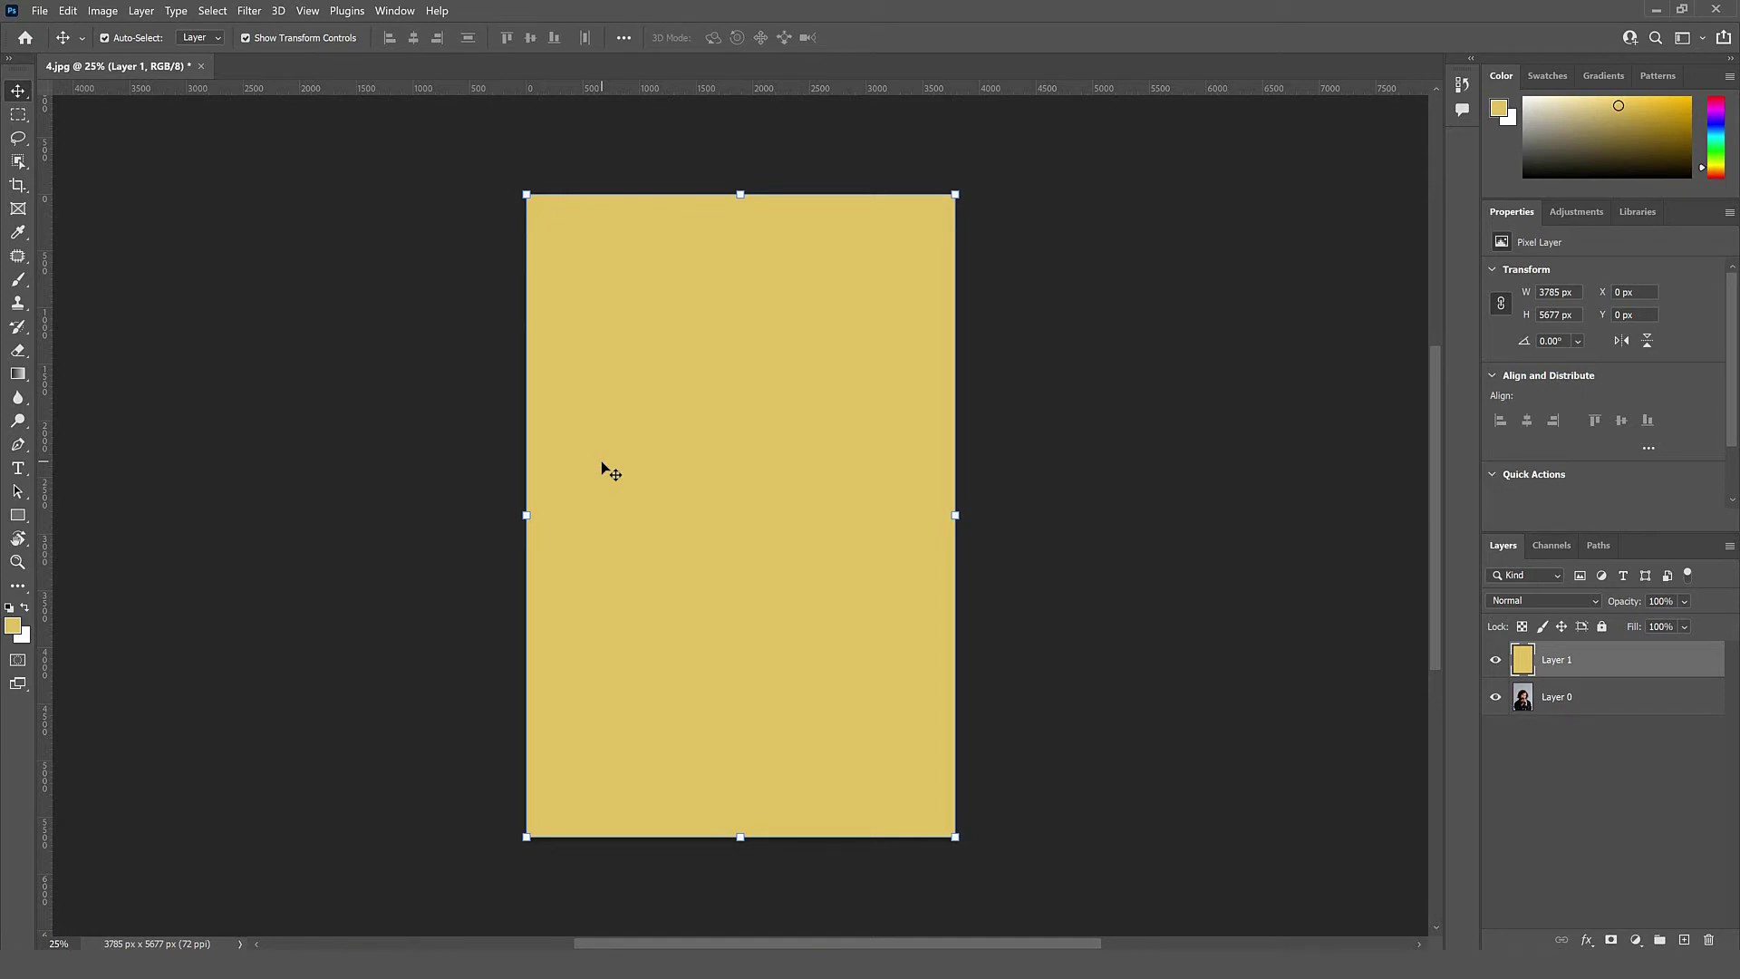
key(ctrl+BackSpace)
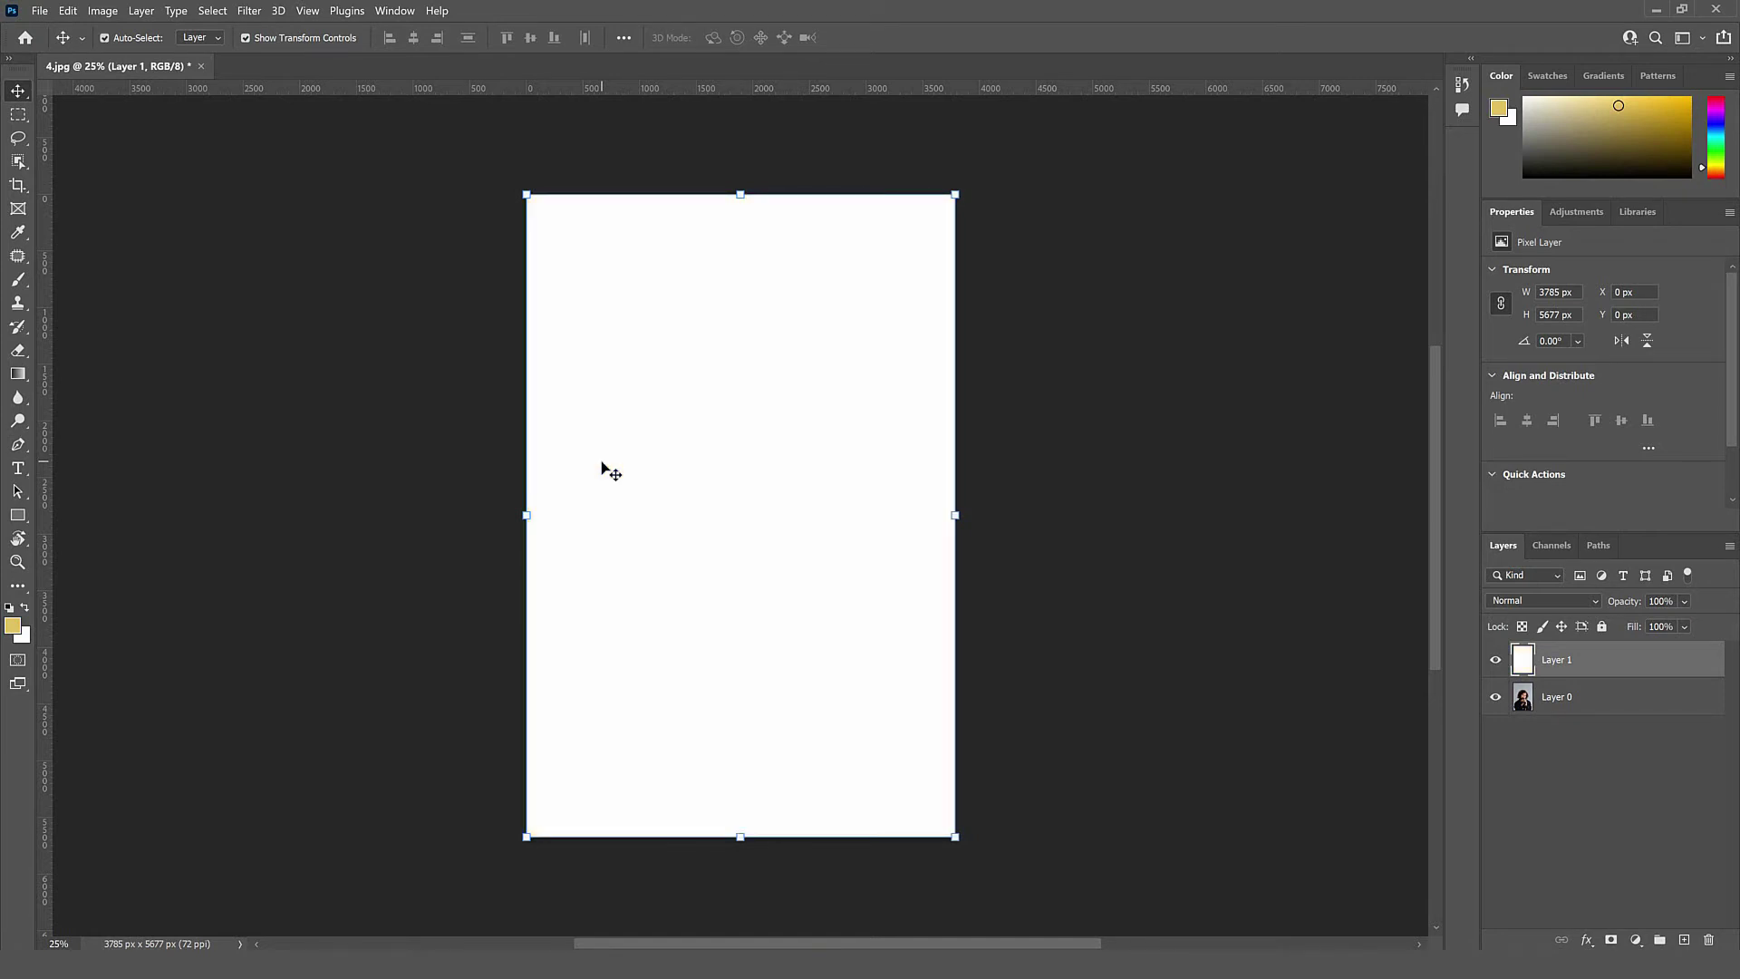
key(alt+BackSpace)
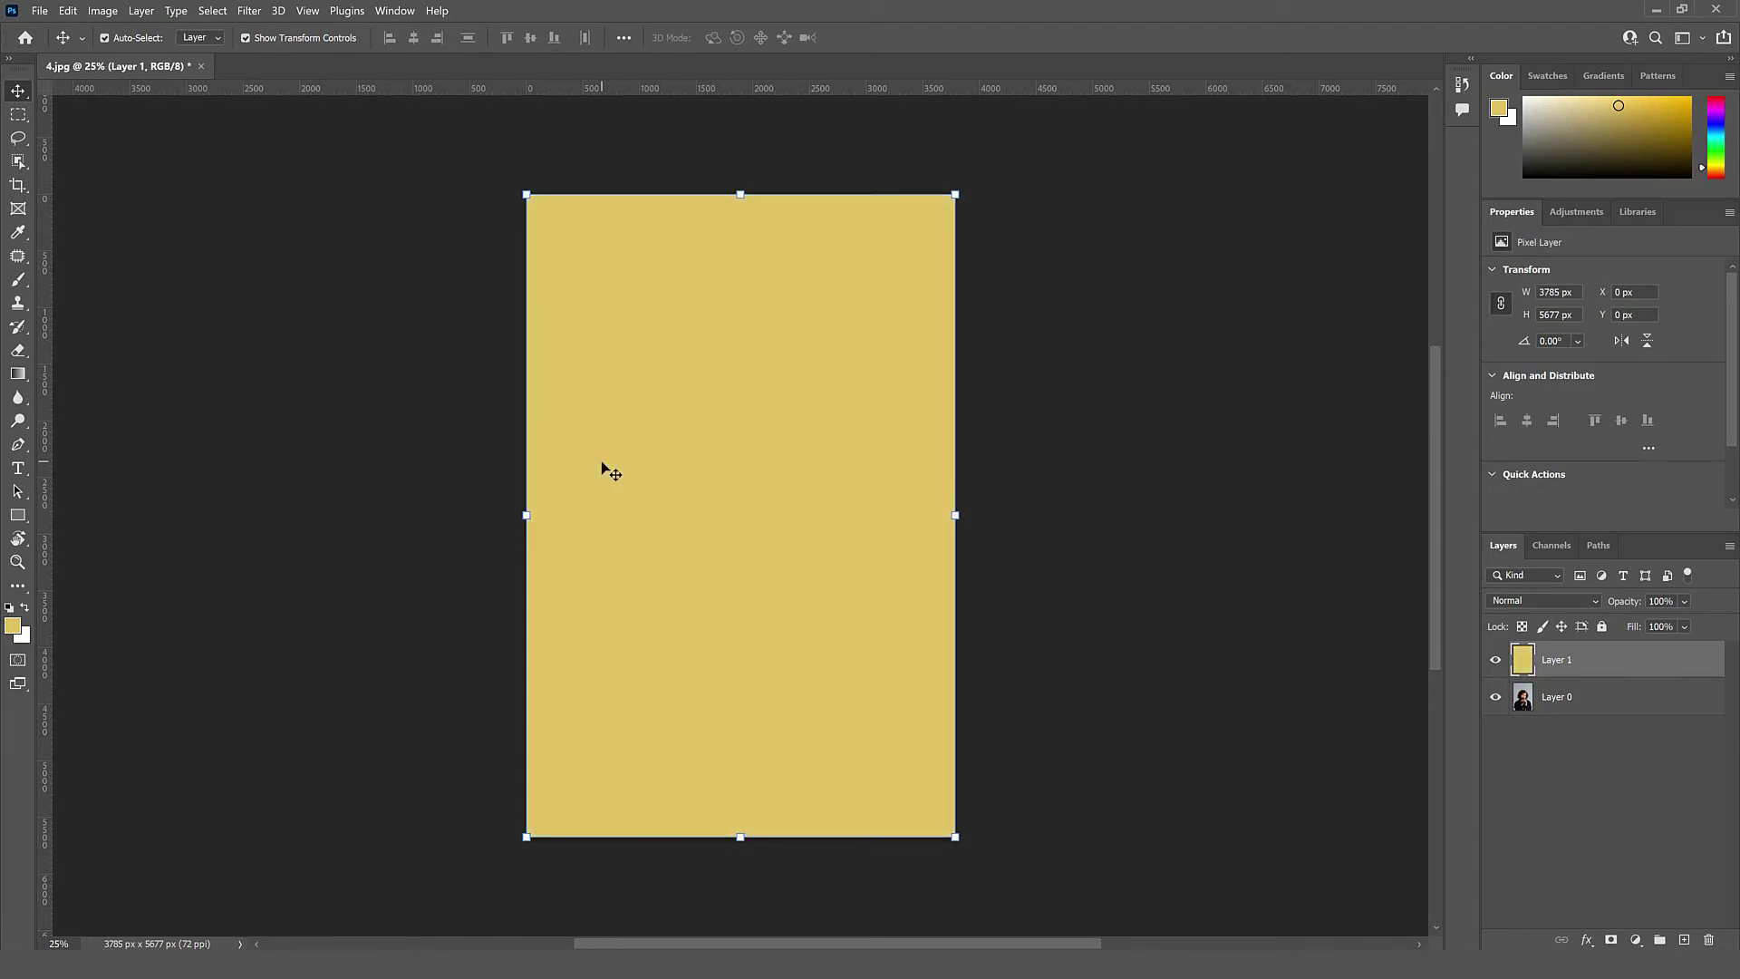
drag(1622, 662, 1629, 737)
click(1594, 660)
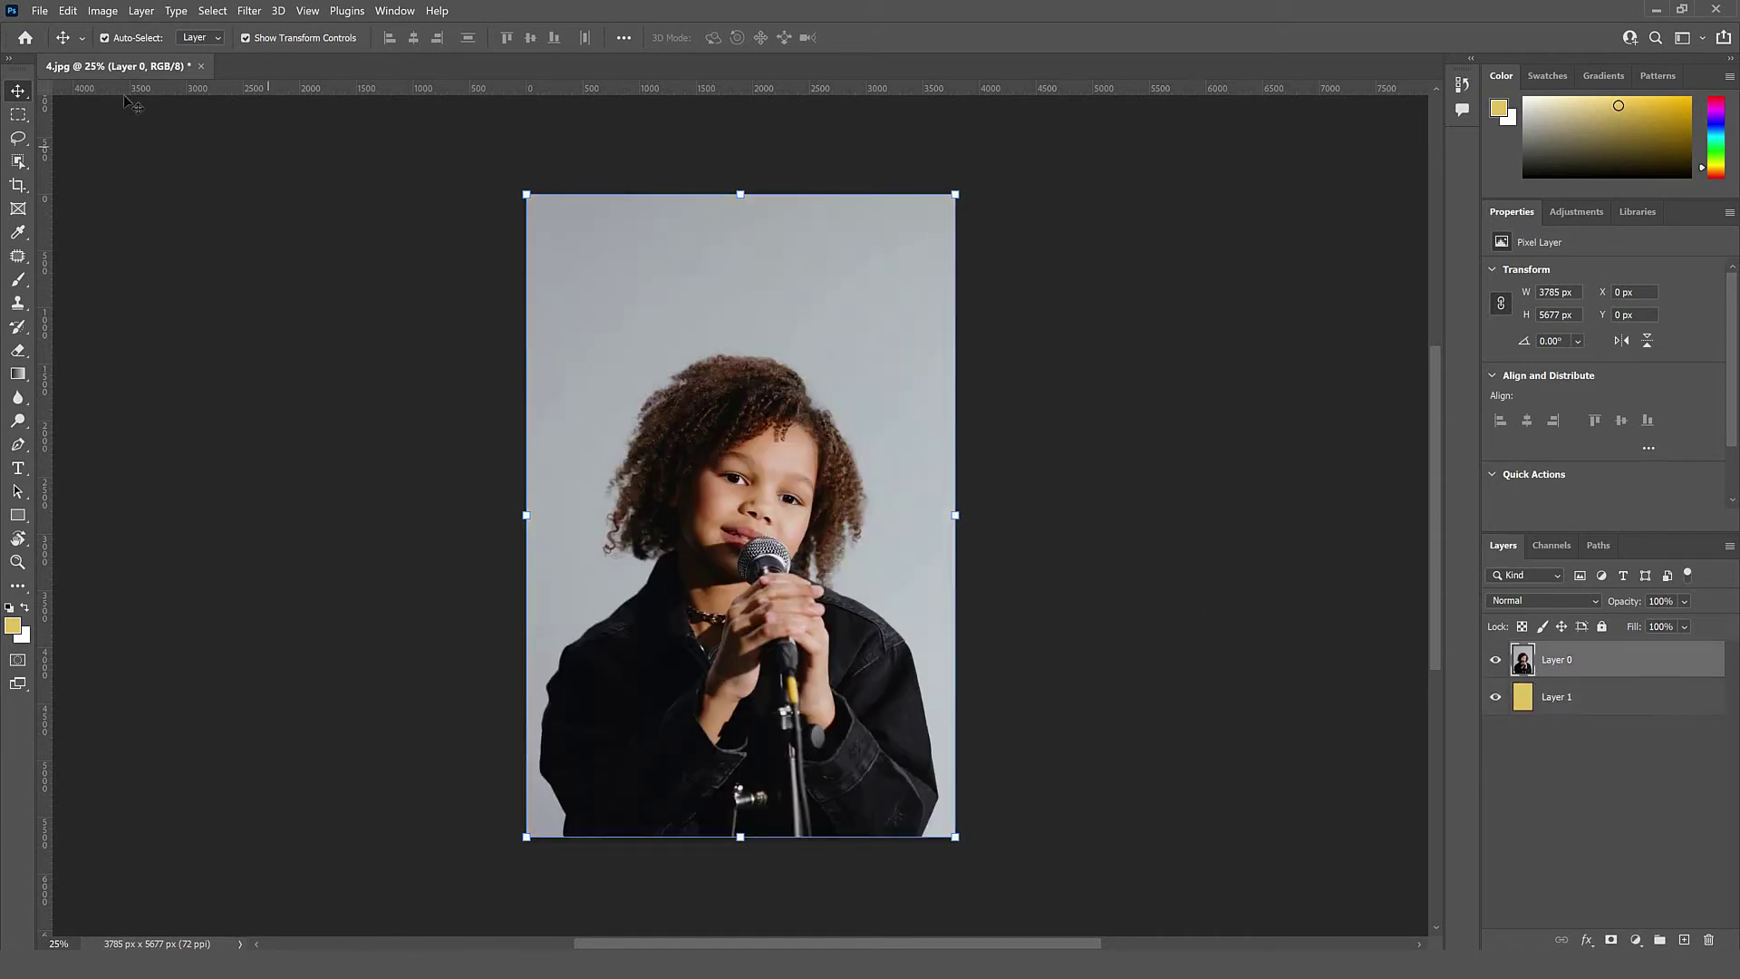
Auto-select the girl with Select > Subject and open Select and Mask on it.
click(214, 11)
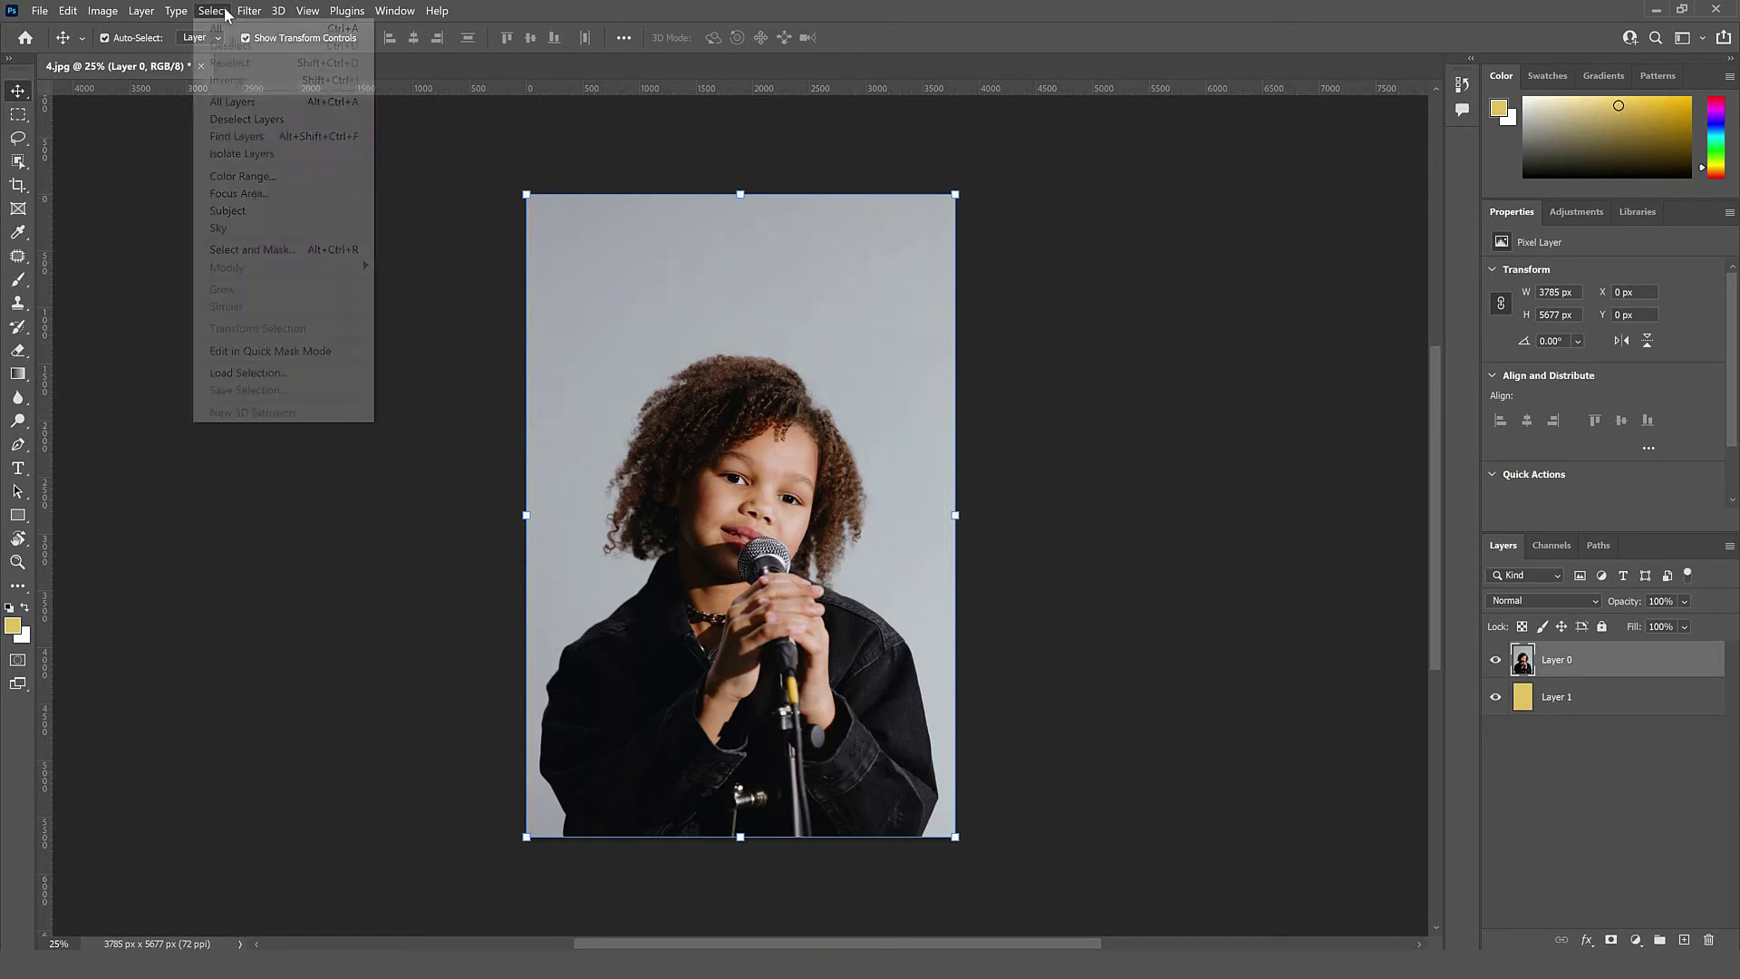
click(257, 211)
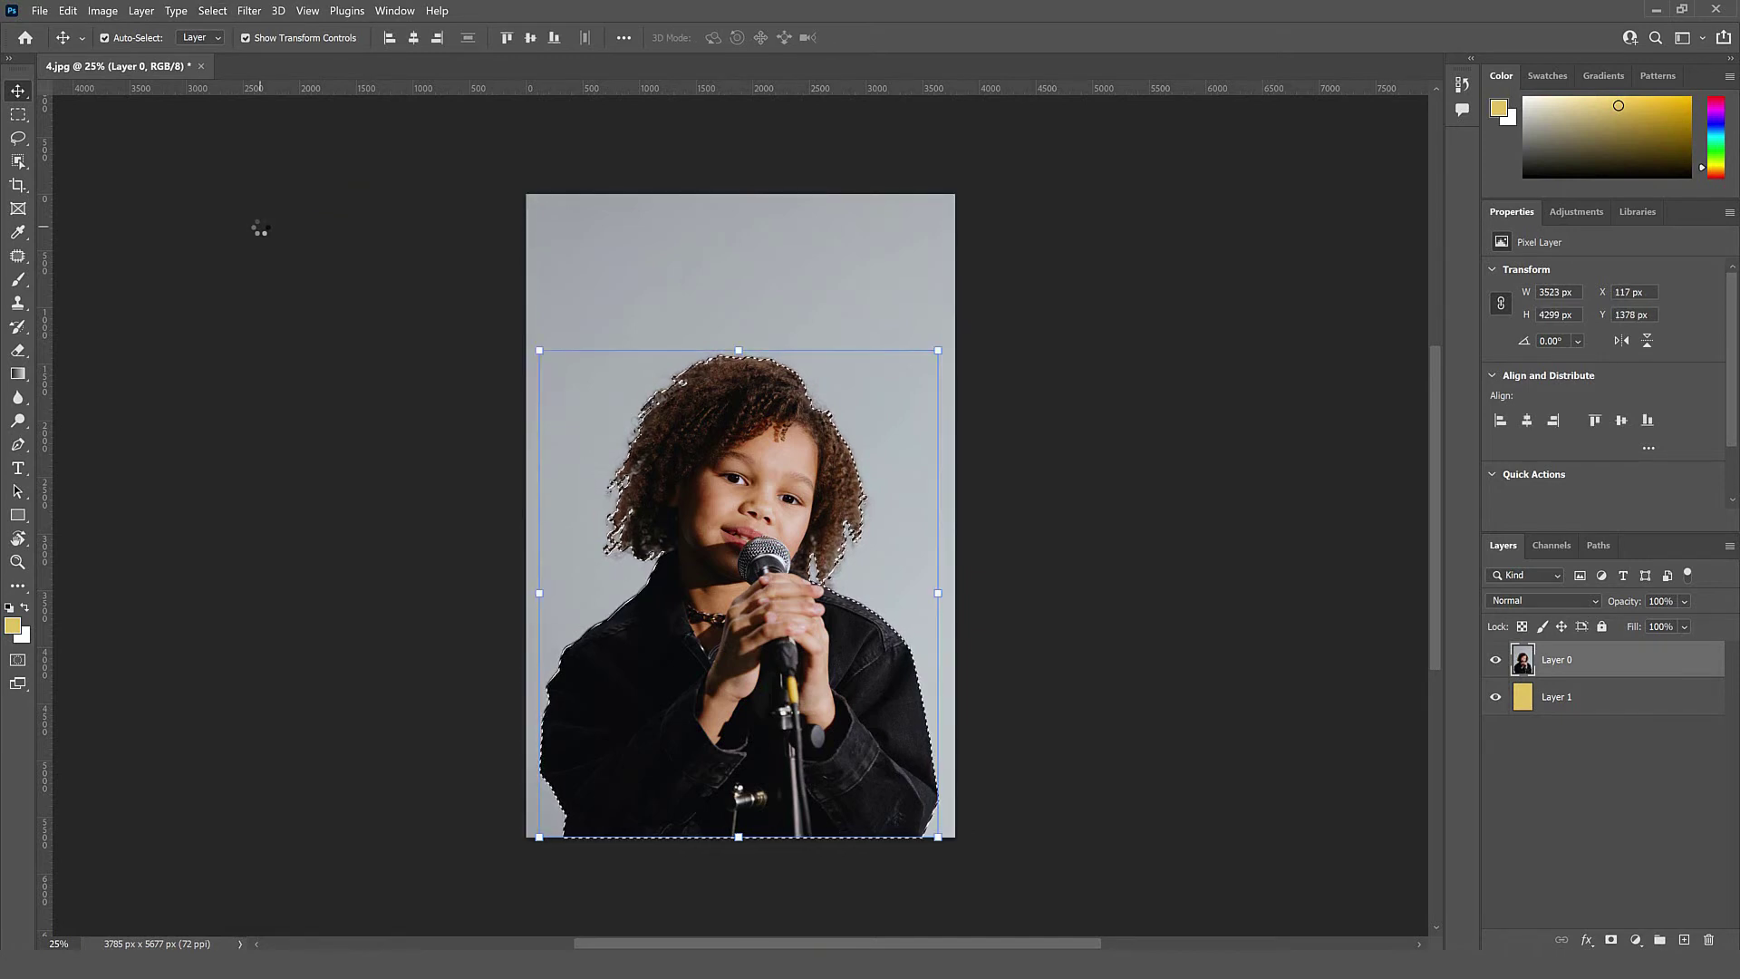
click(208, 12)
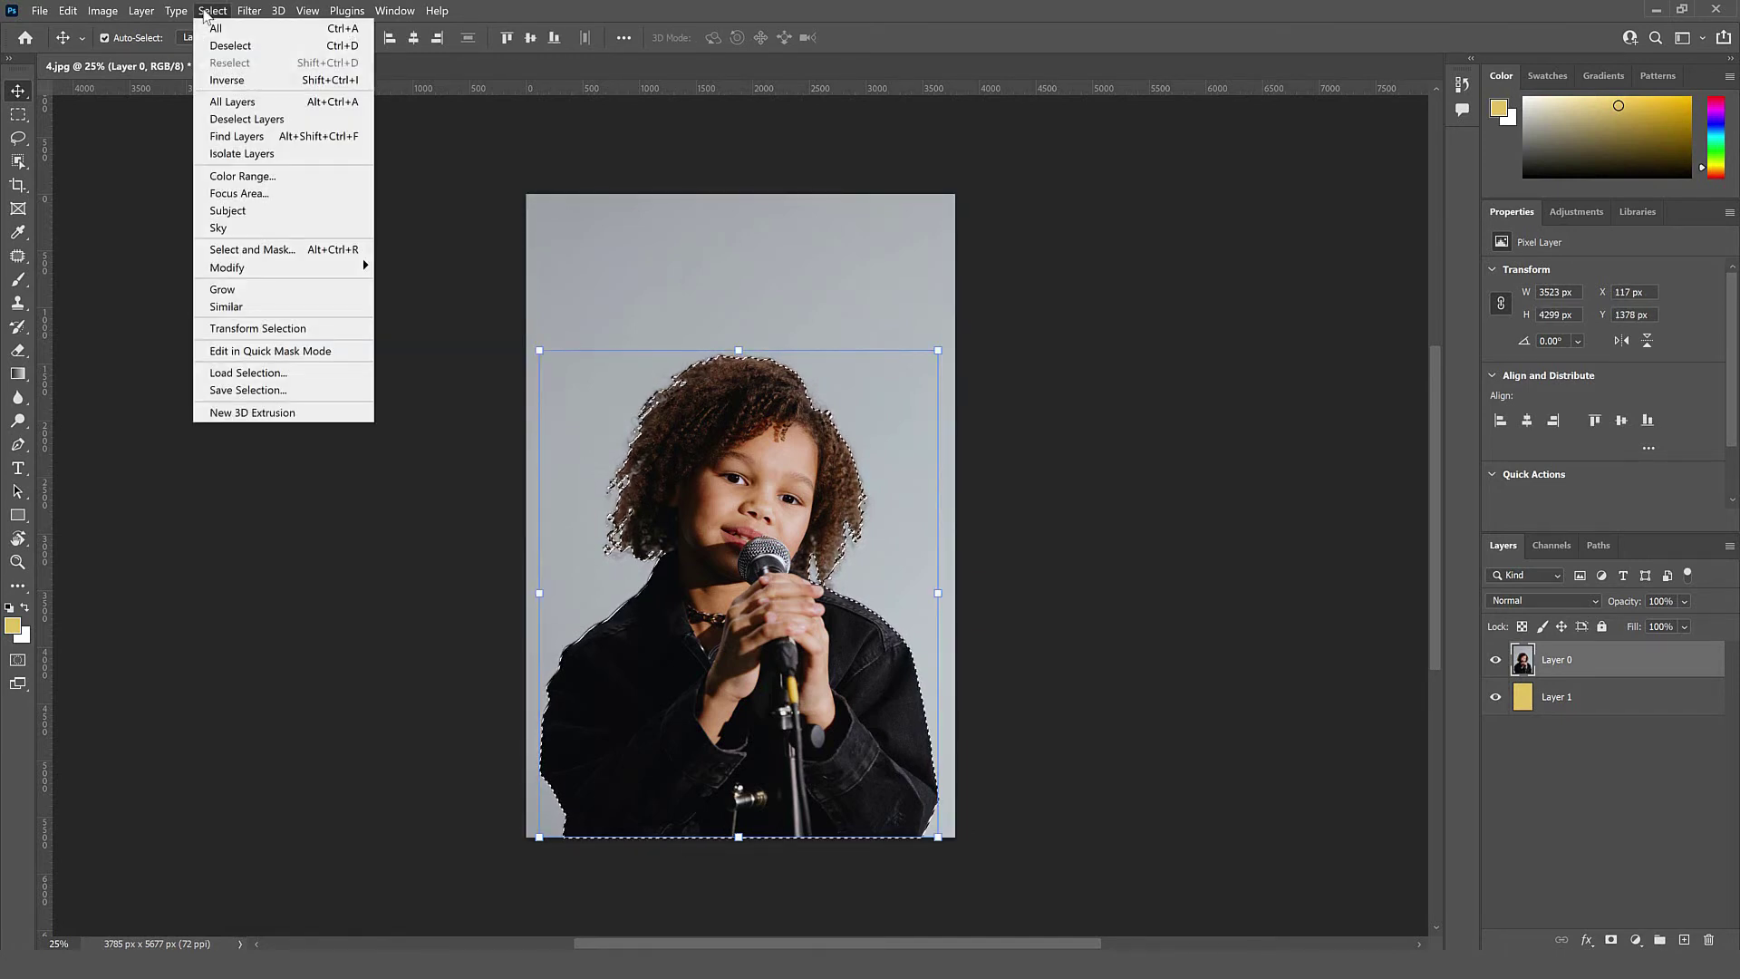
click(266, 252)
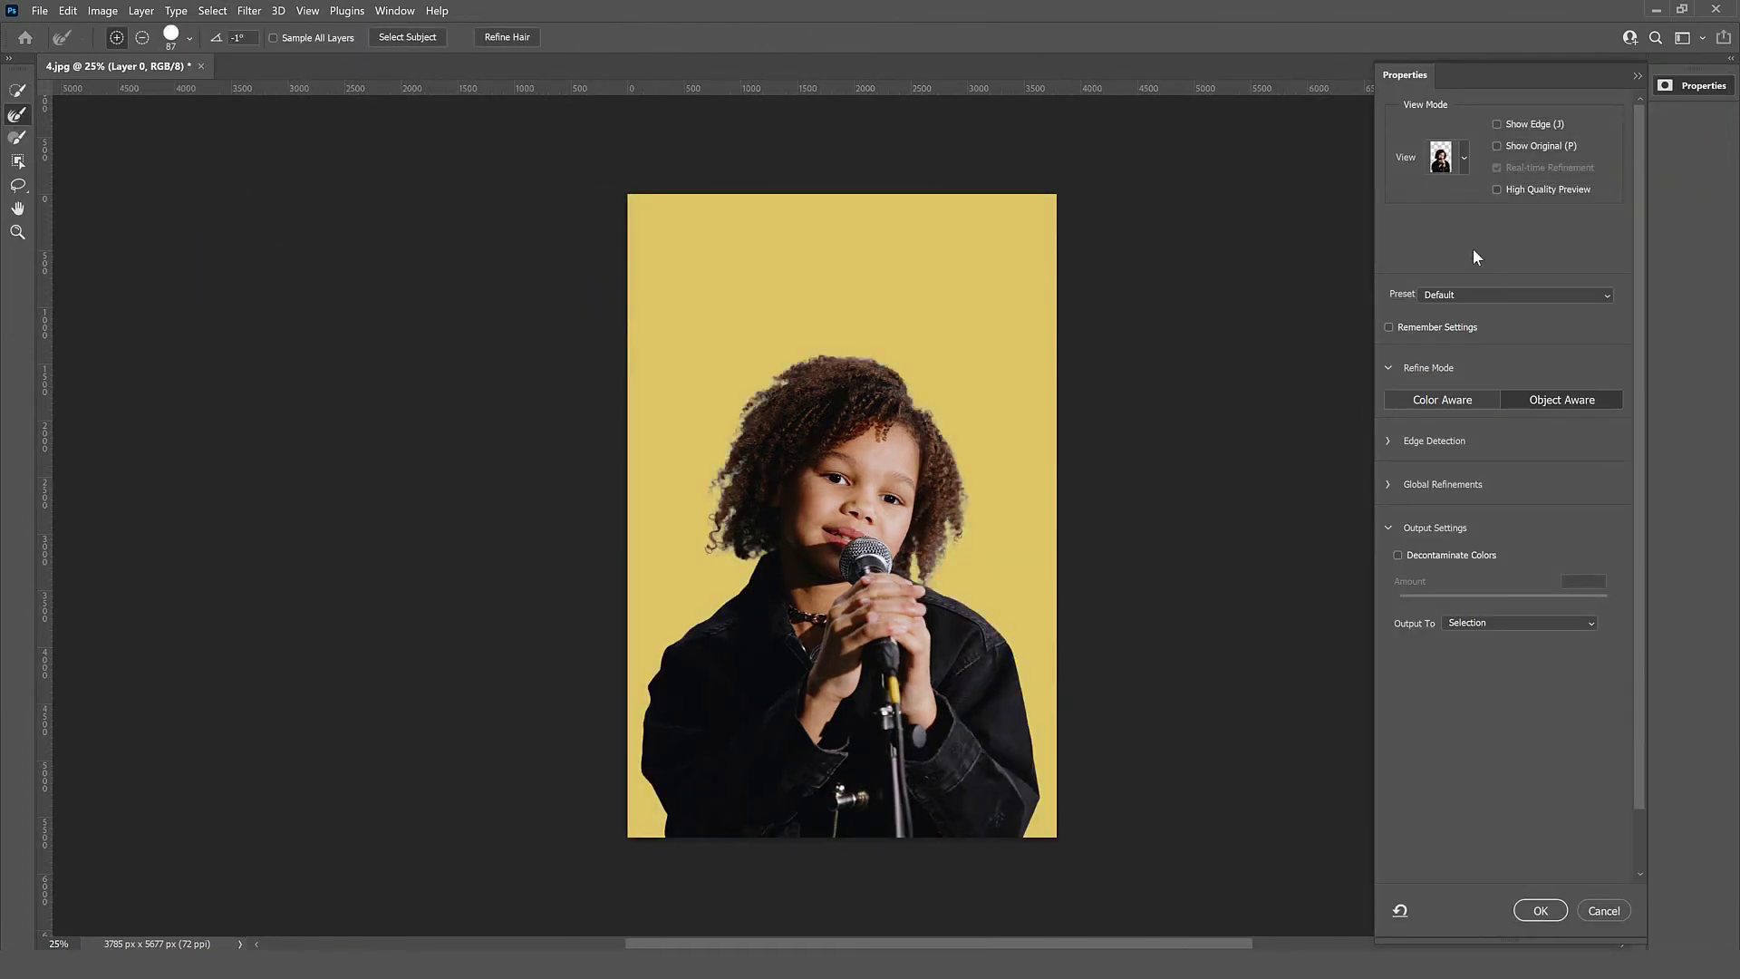
Preview the selection in the red Overlay view and apply Refine Hair.
click(1465, 162)
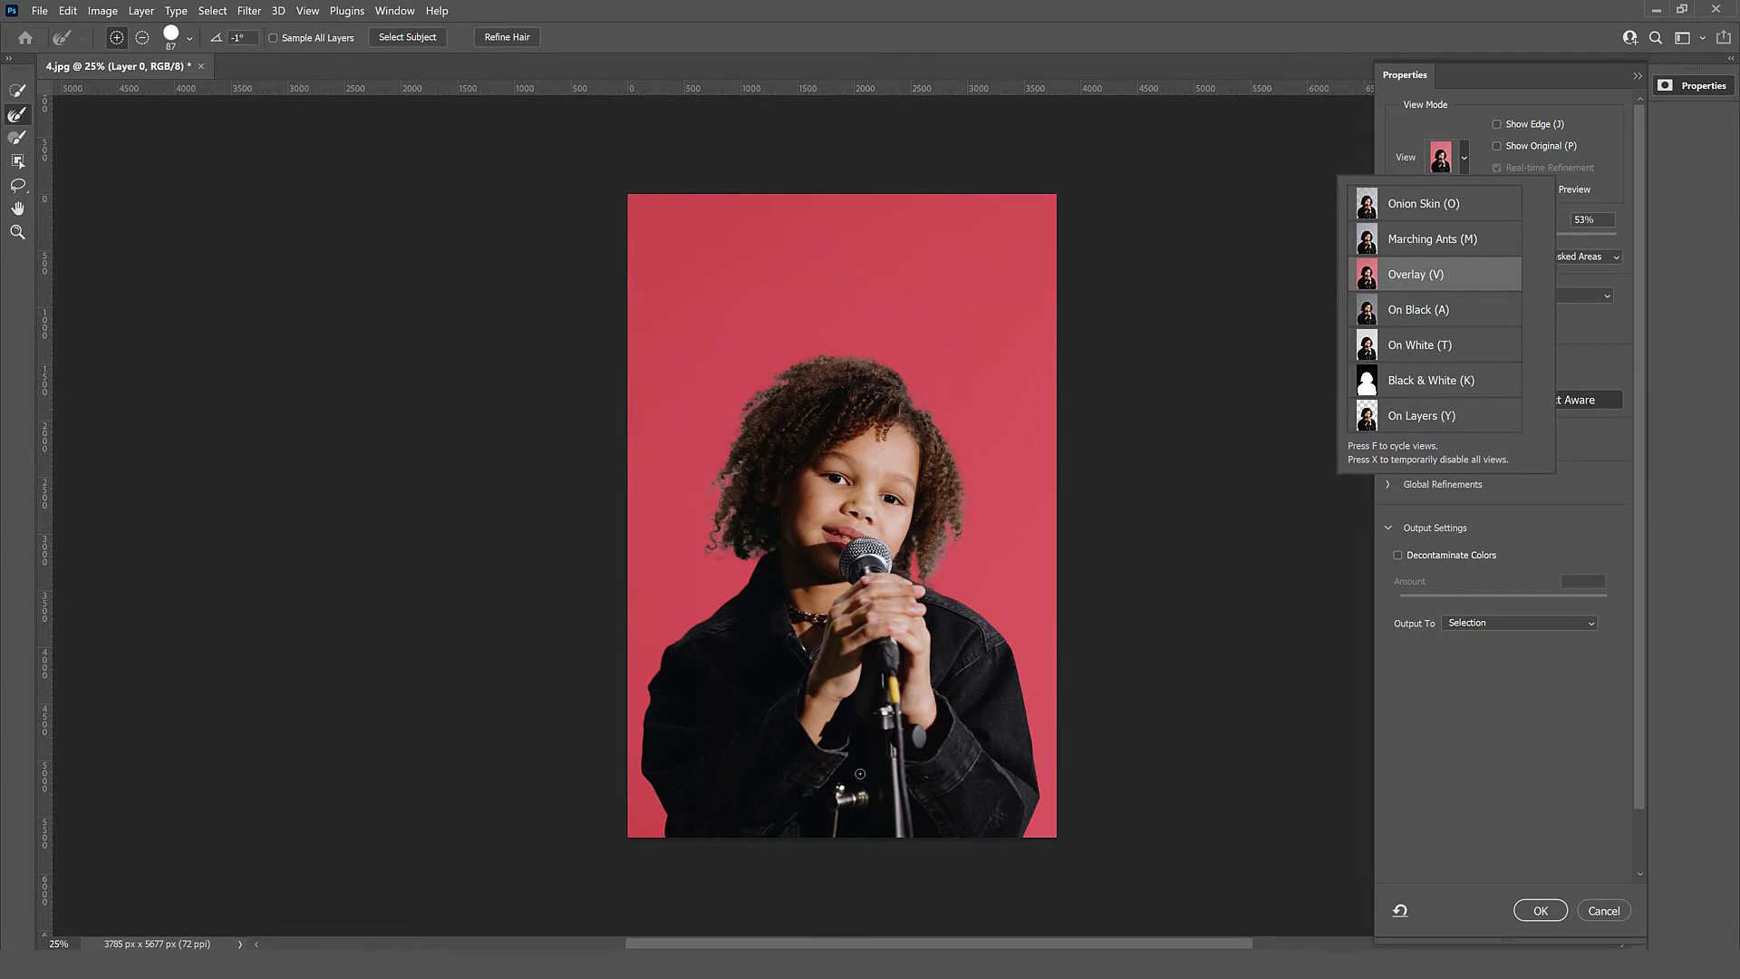
click(1573, 315)
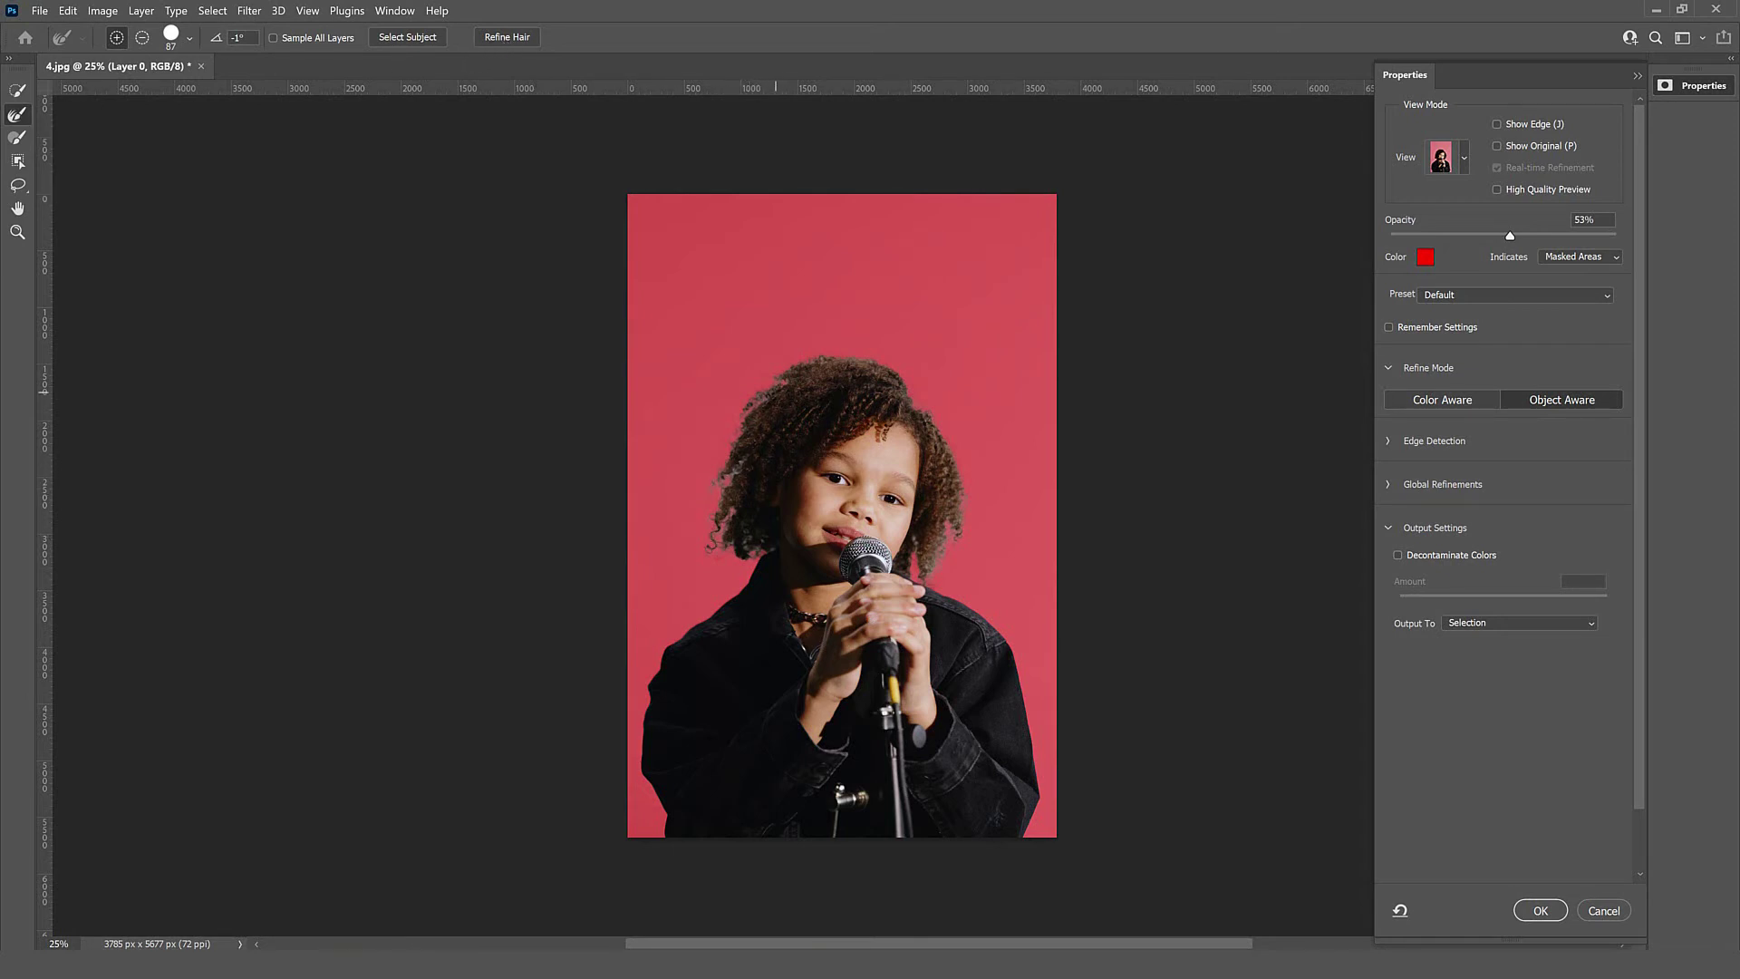
click(514, 41)
Brush along the curly hair edge with the Refine Edge brush in add mode.
scroll(902, 546, up, 5)
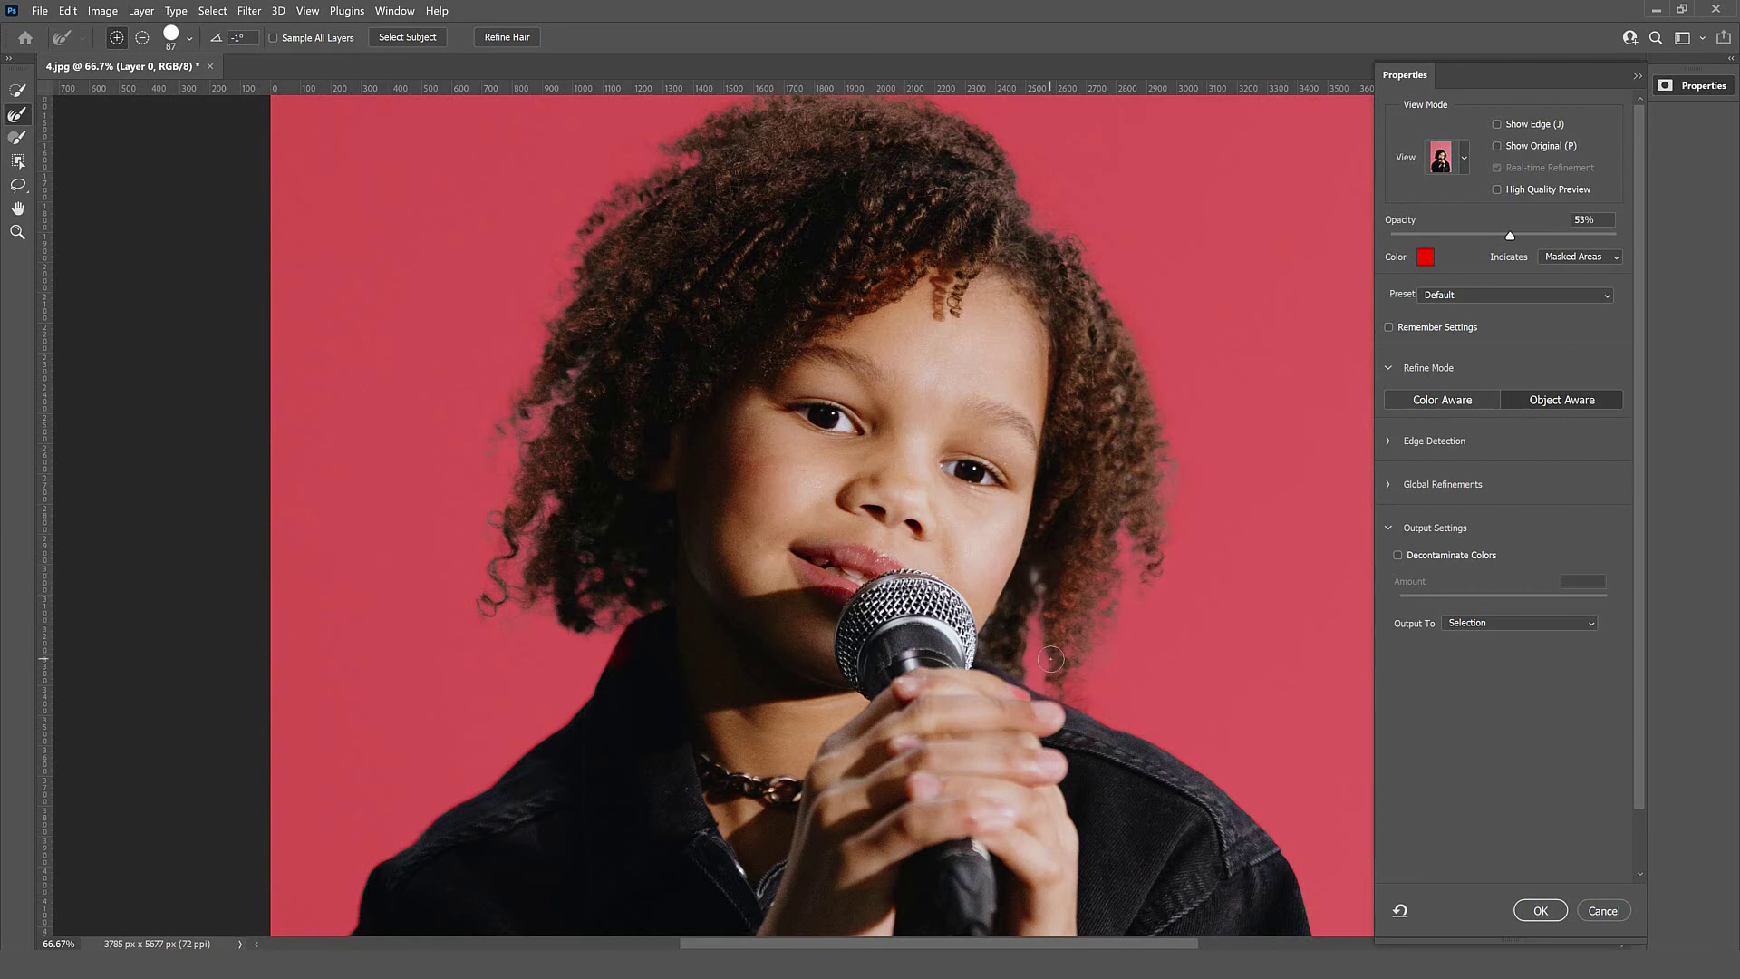
scroll(1017, 604, down, 1)
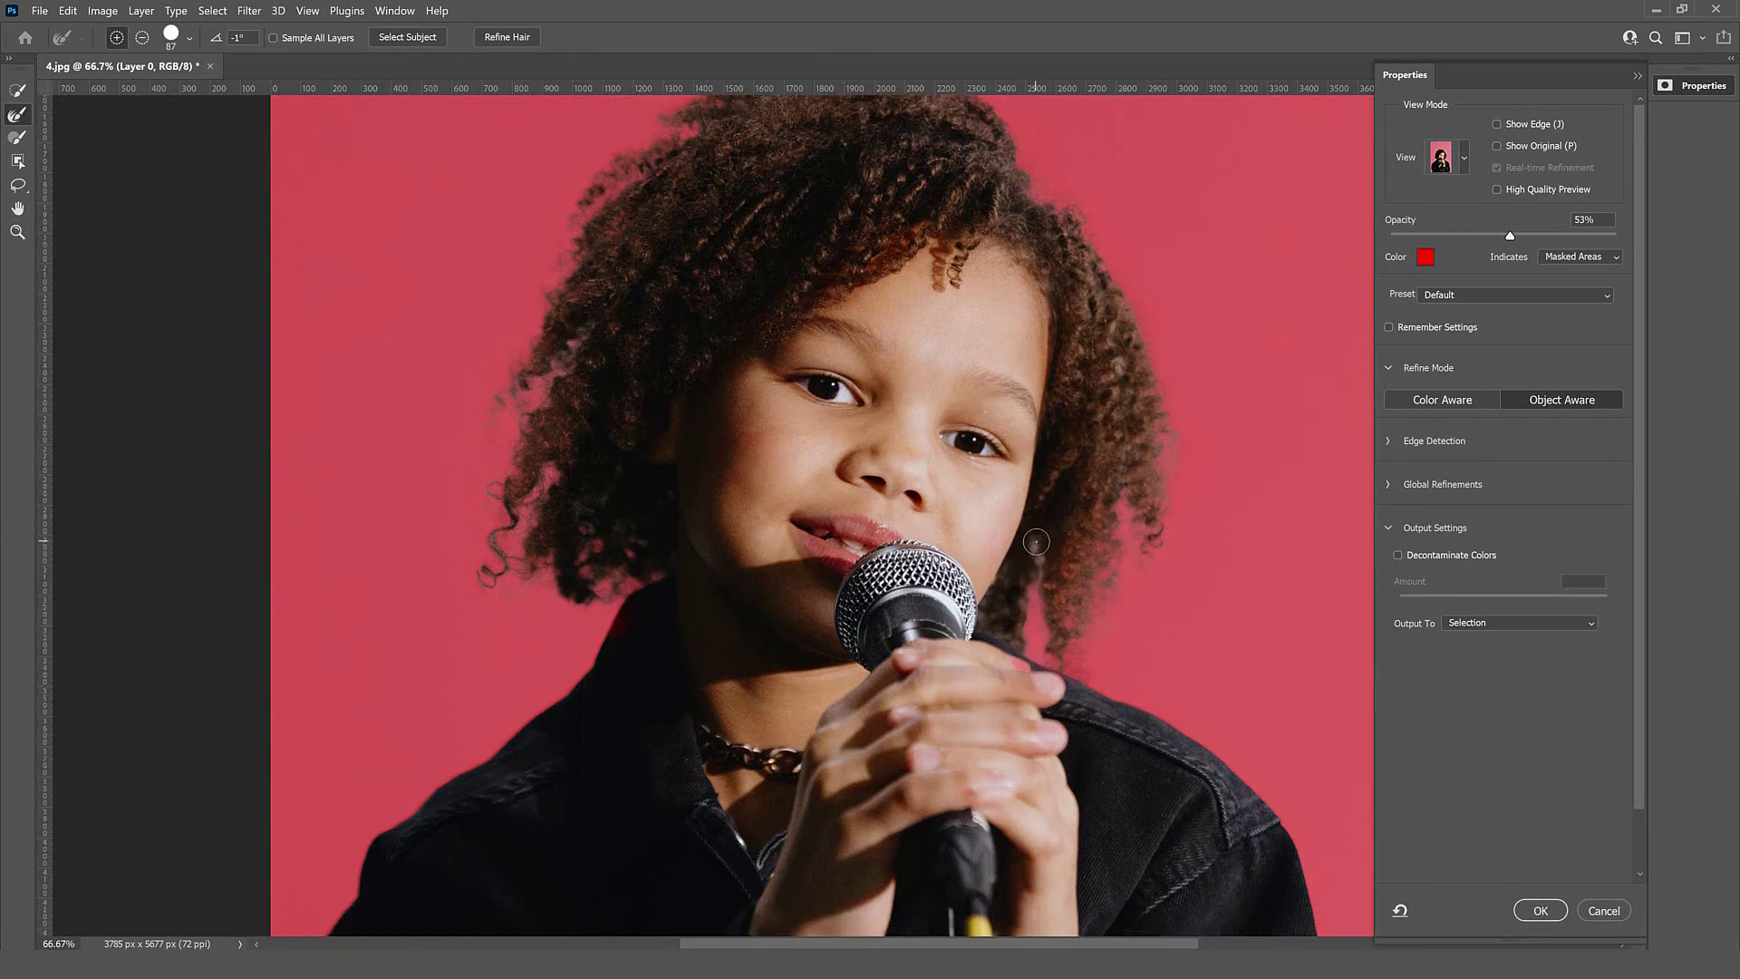
click(143, 37)
click(116, 37)
drag(1107, 554, 1034, 545)
key(ctrl+minus)
key(ctrl+minus)
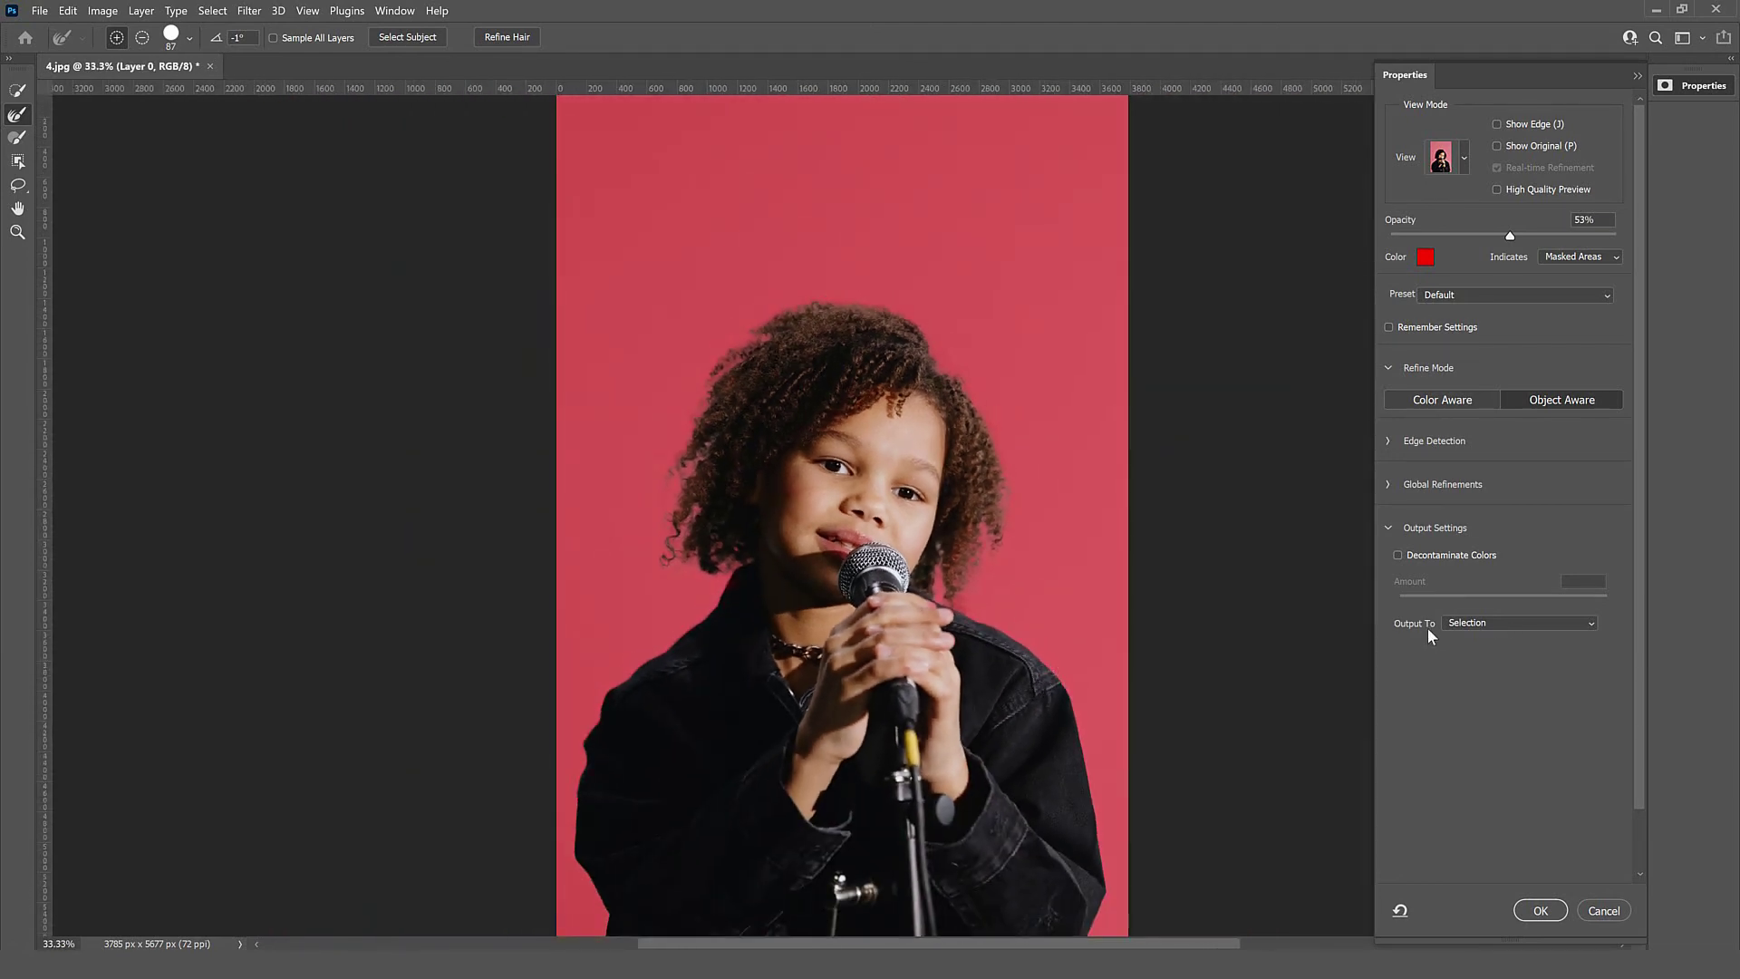
click(1486, 623)
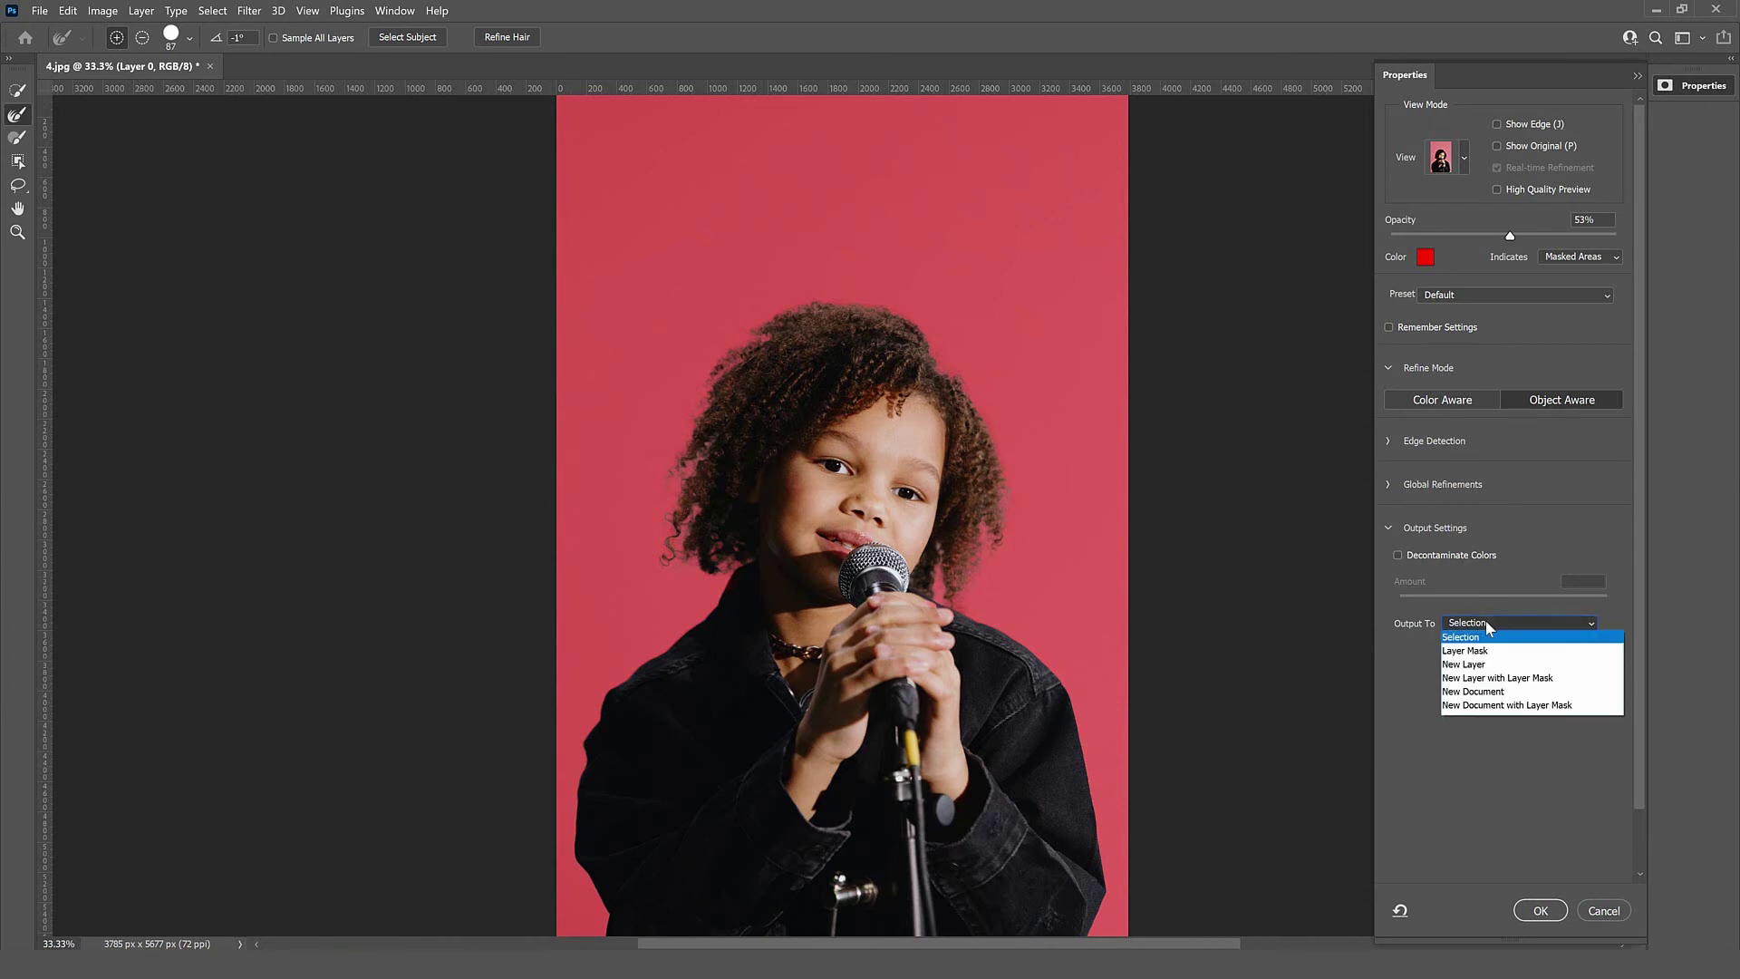
Output the refined girl selection to a new layer.
click(1502, 667)
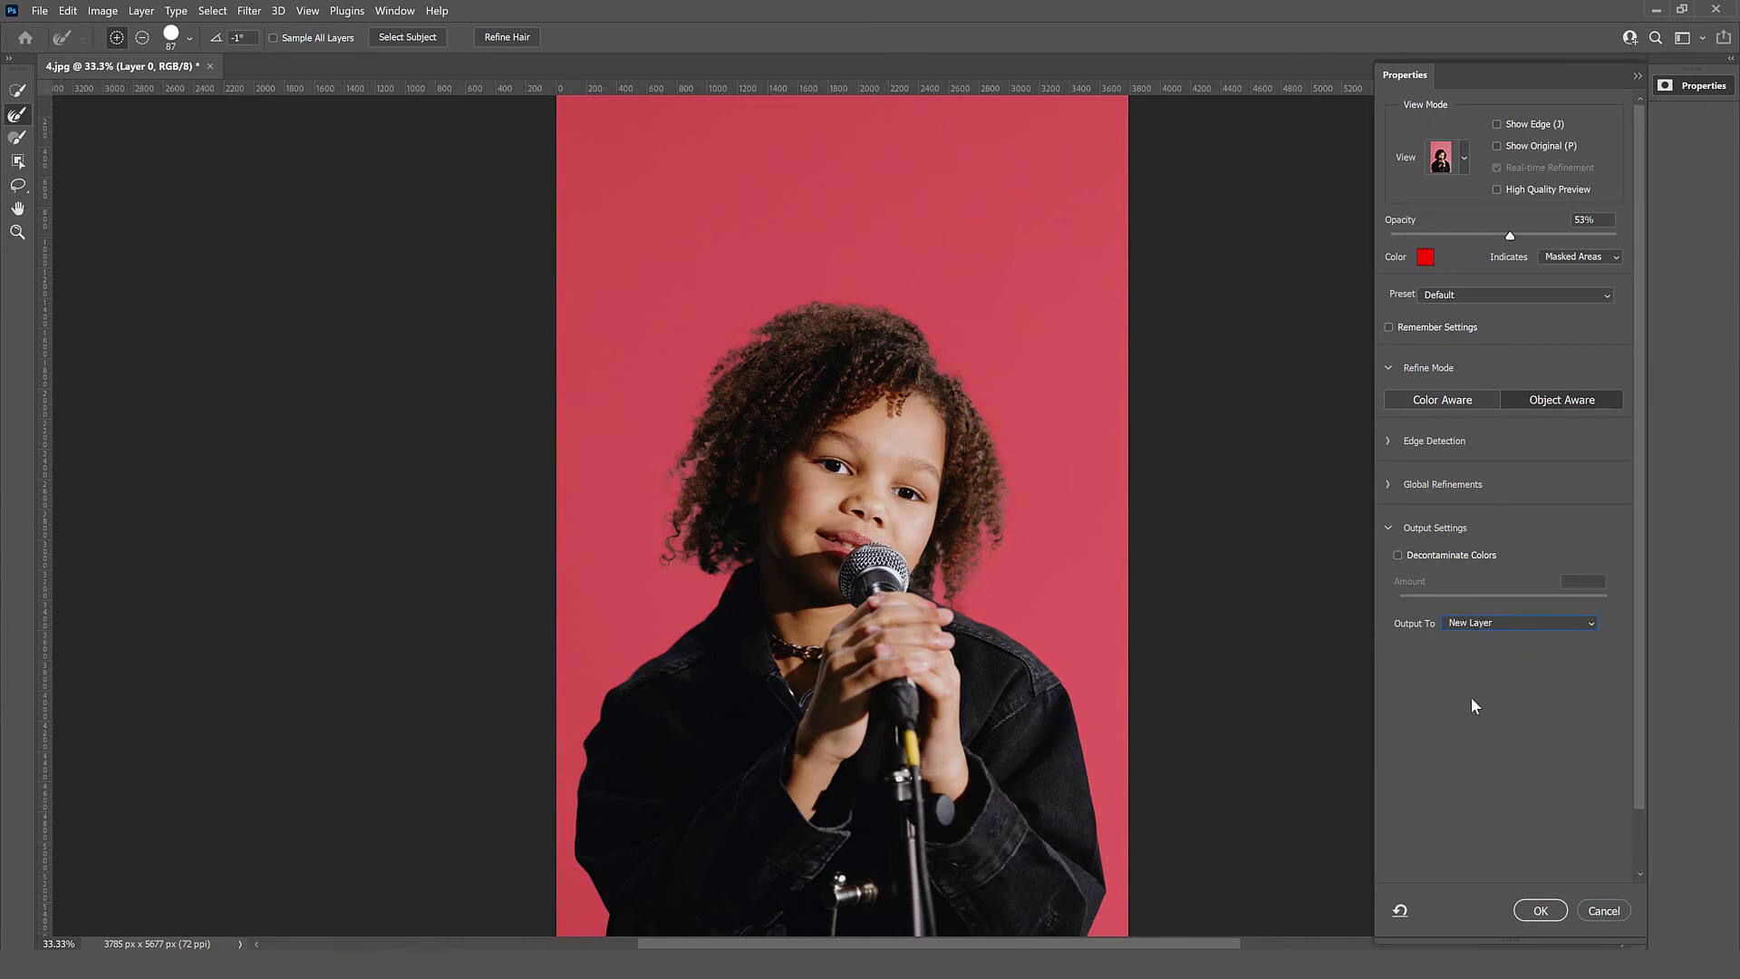
click(1541, 910)
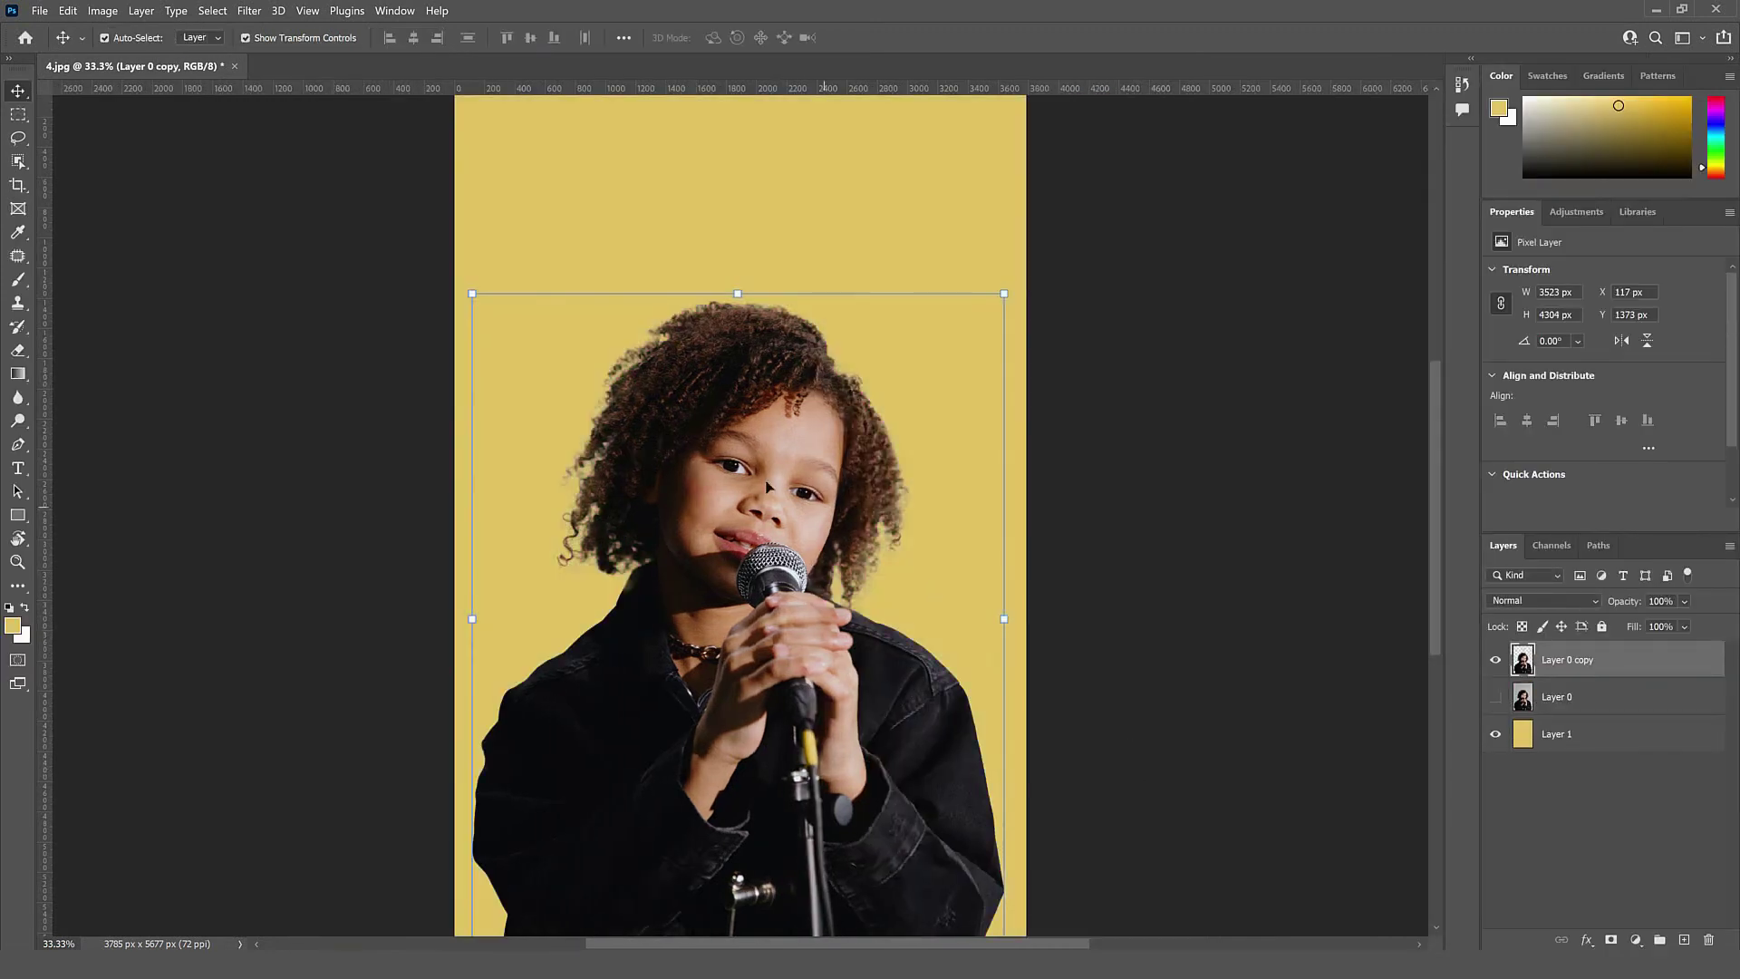
key(ctrl+minus)
Toggle Layer 0's visibility to compare, leaving it hidden so the girl shows on yellow.
ctrl+click(1160, 538)
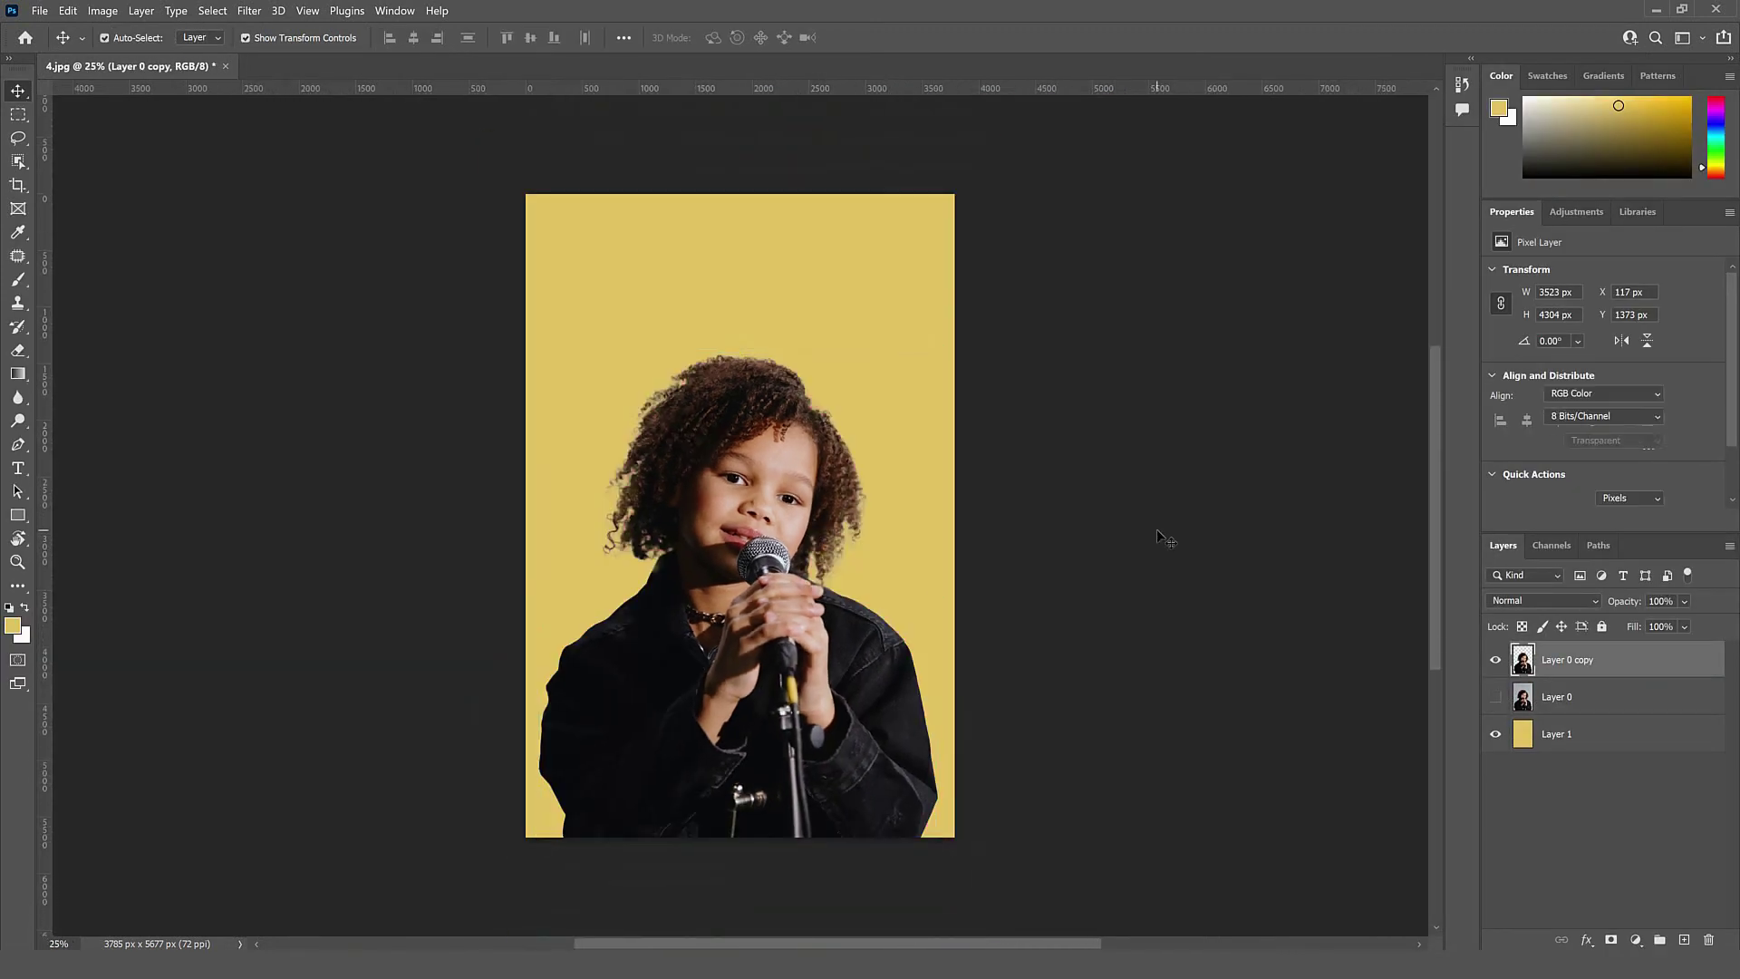
click(1496, 697)
click(1496, 697)
click(1496, 697)
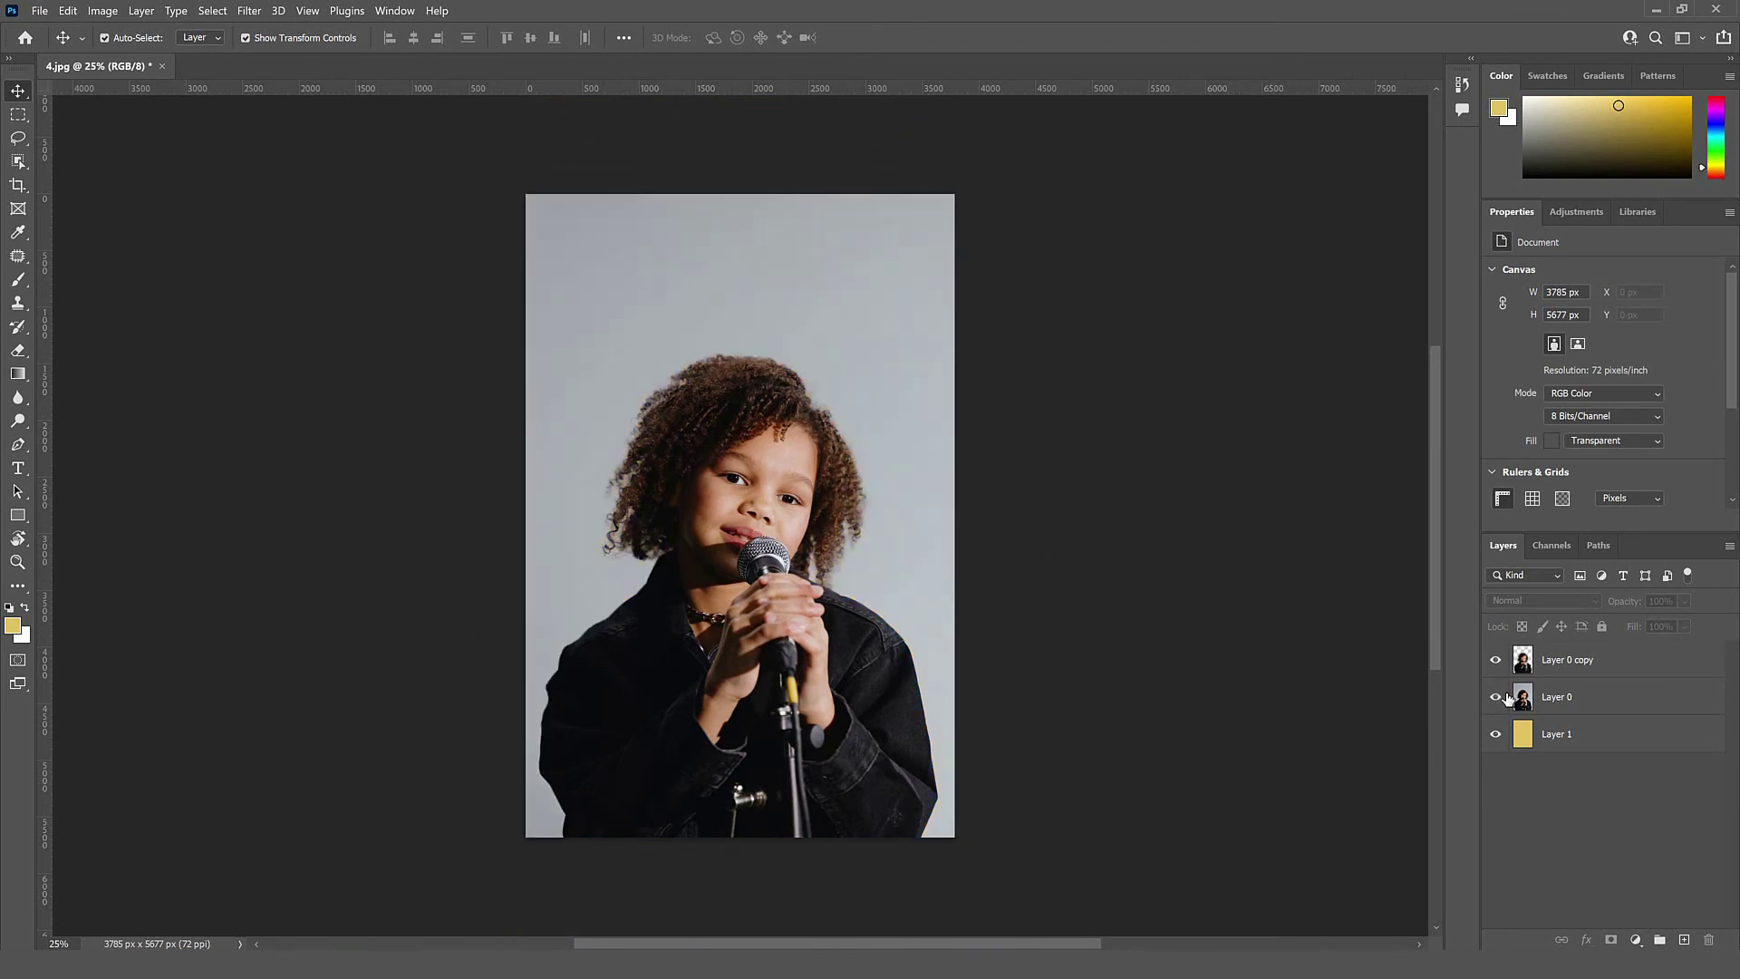
click(1507, 697)
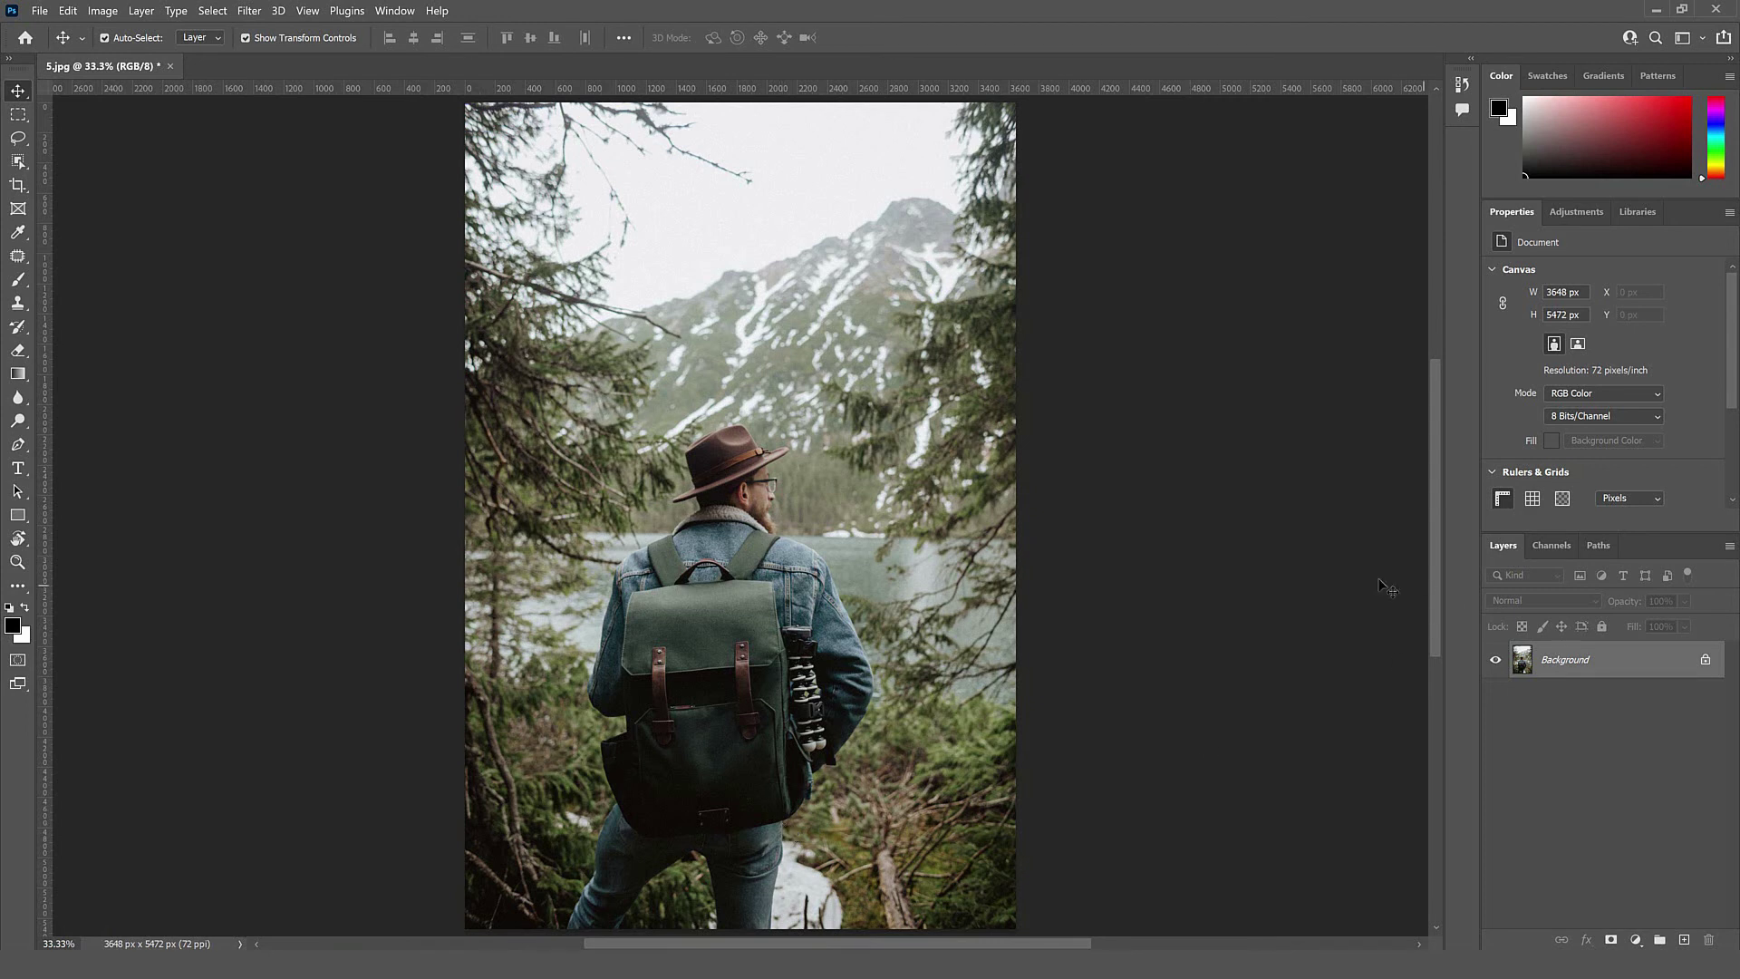
Unlock the hiker's Background layer and apply the Blur background quick action.
click(1706, 662)
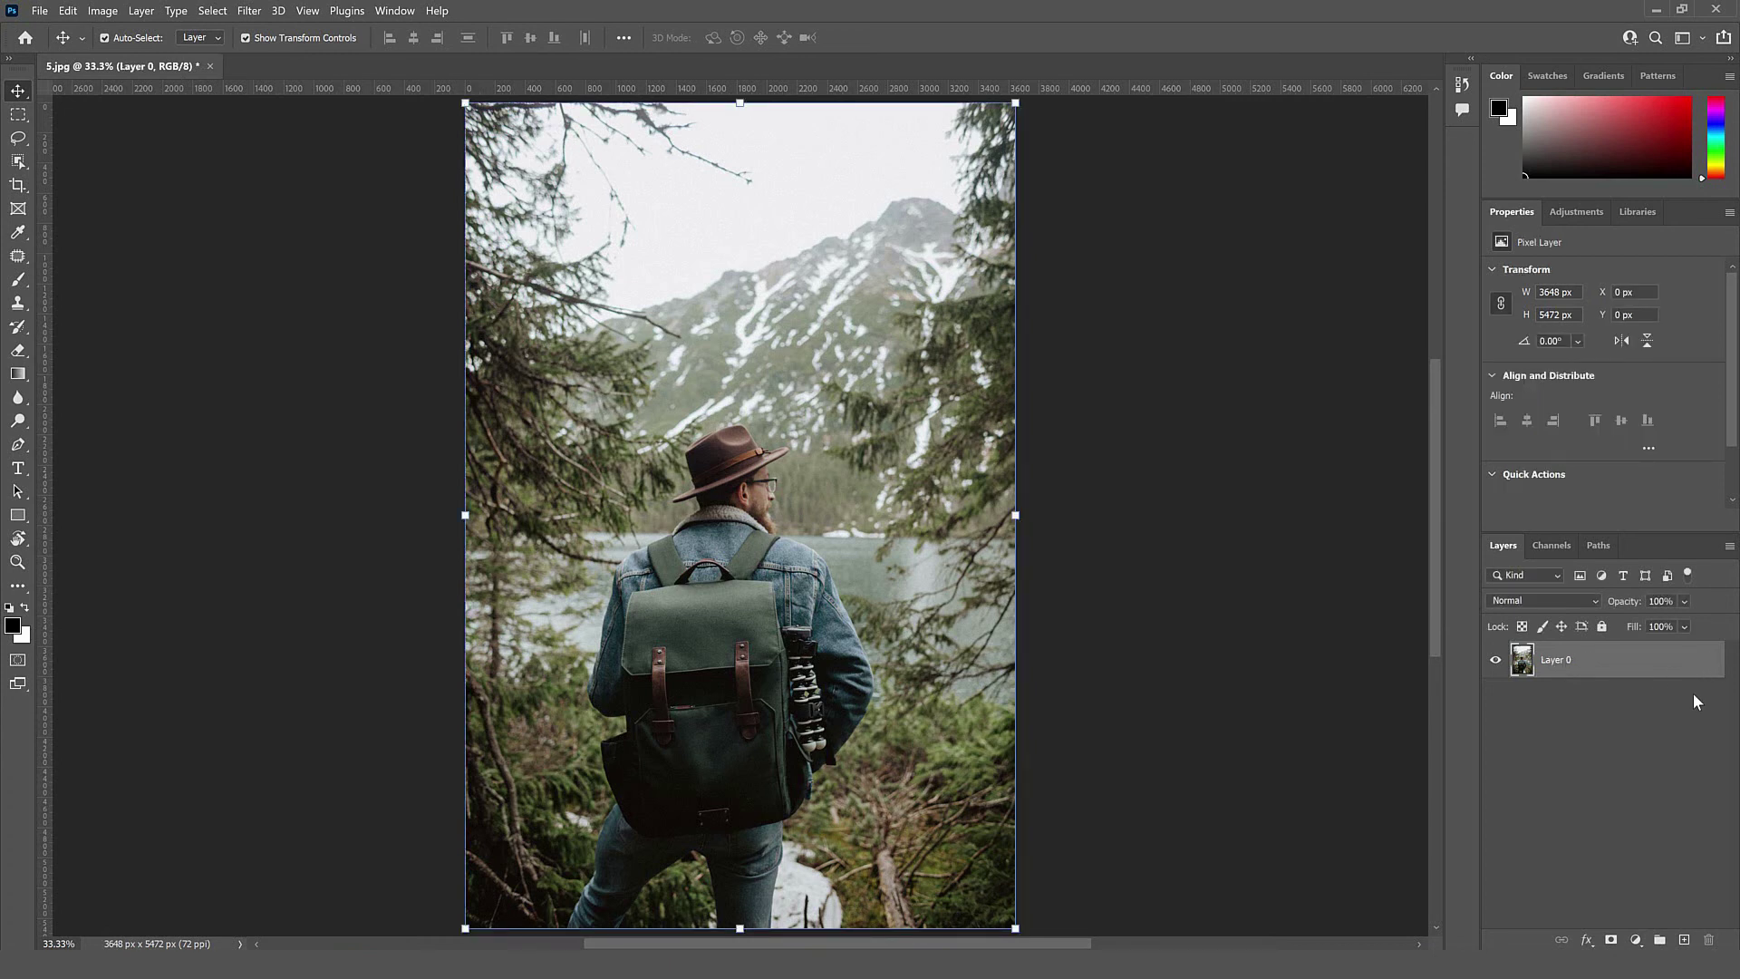
scroll(1733, 331, down, 1)
scroll(1733, 331, down, 3)
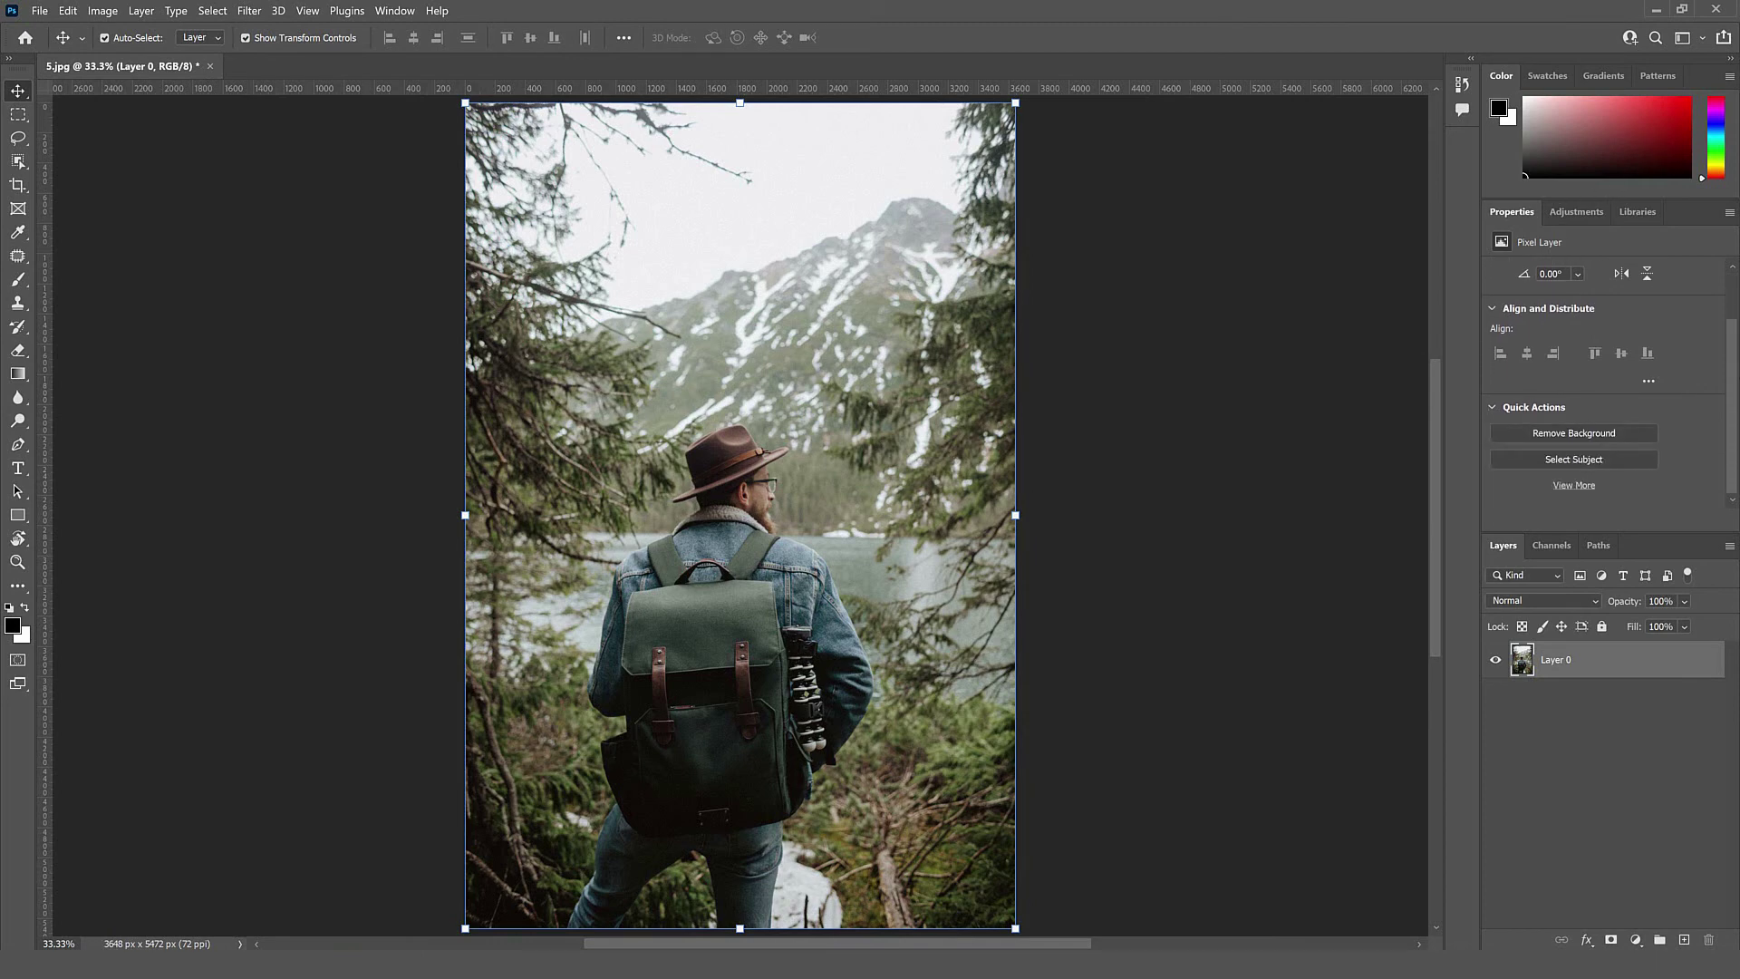
click(1577, 487)
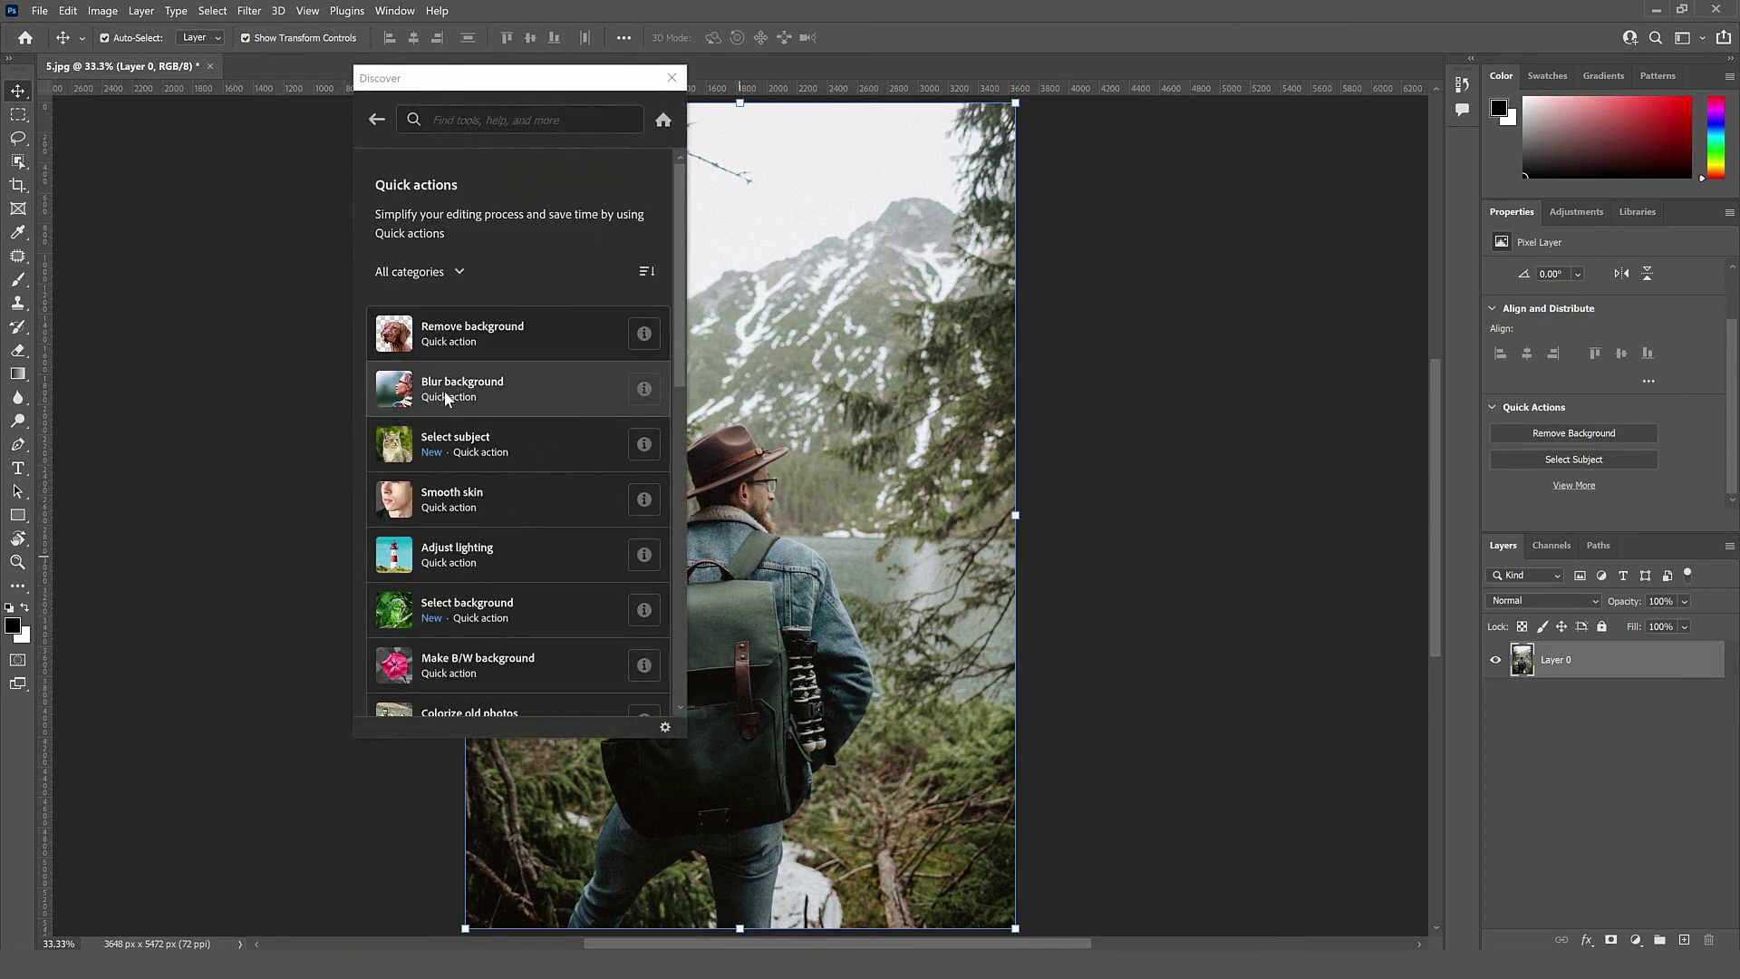
click(531, 384)
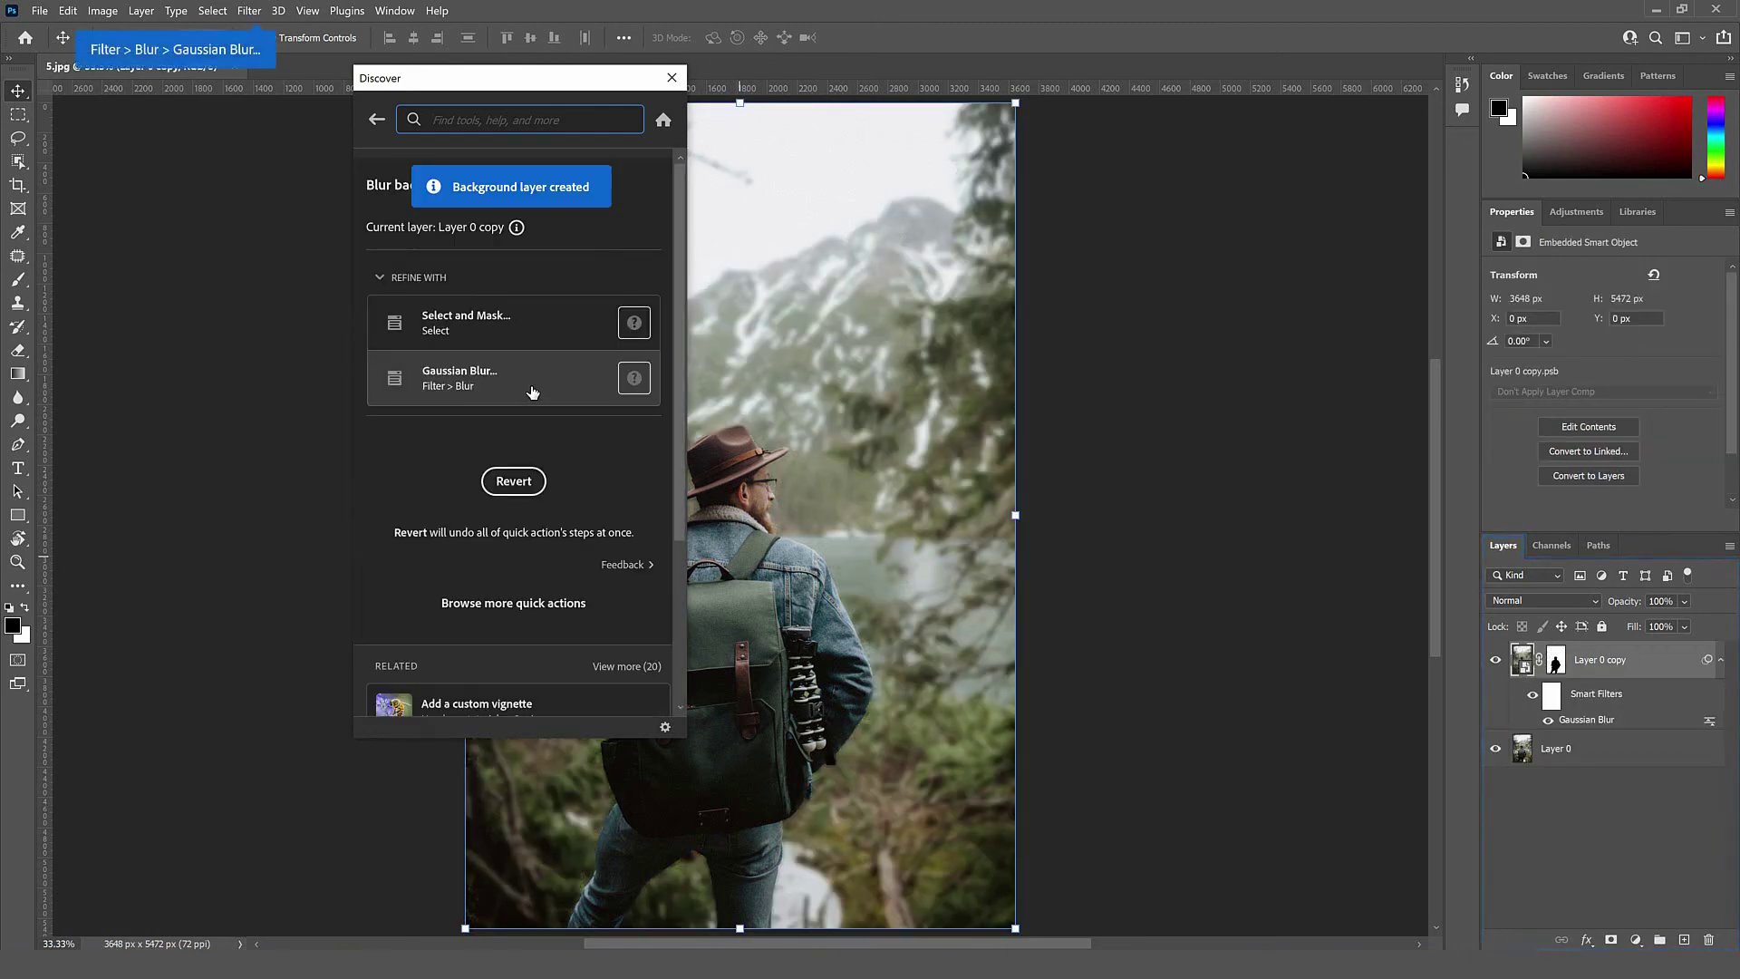
Refine the hiker selection in Select and Mask with Overlay view, outputting to a new layer.
click(466, 323)
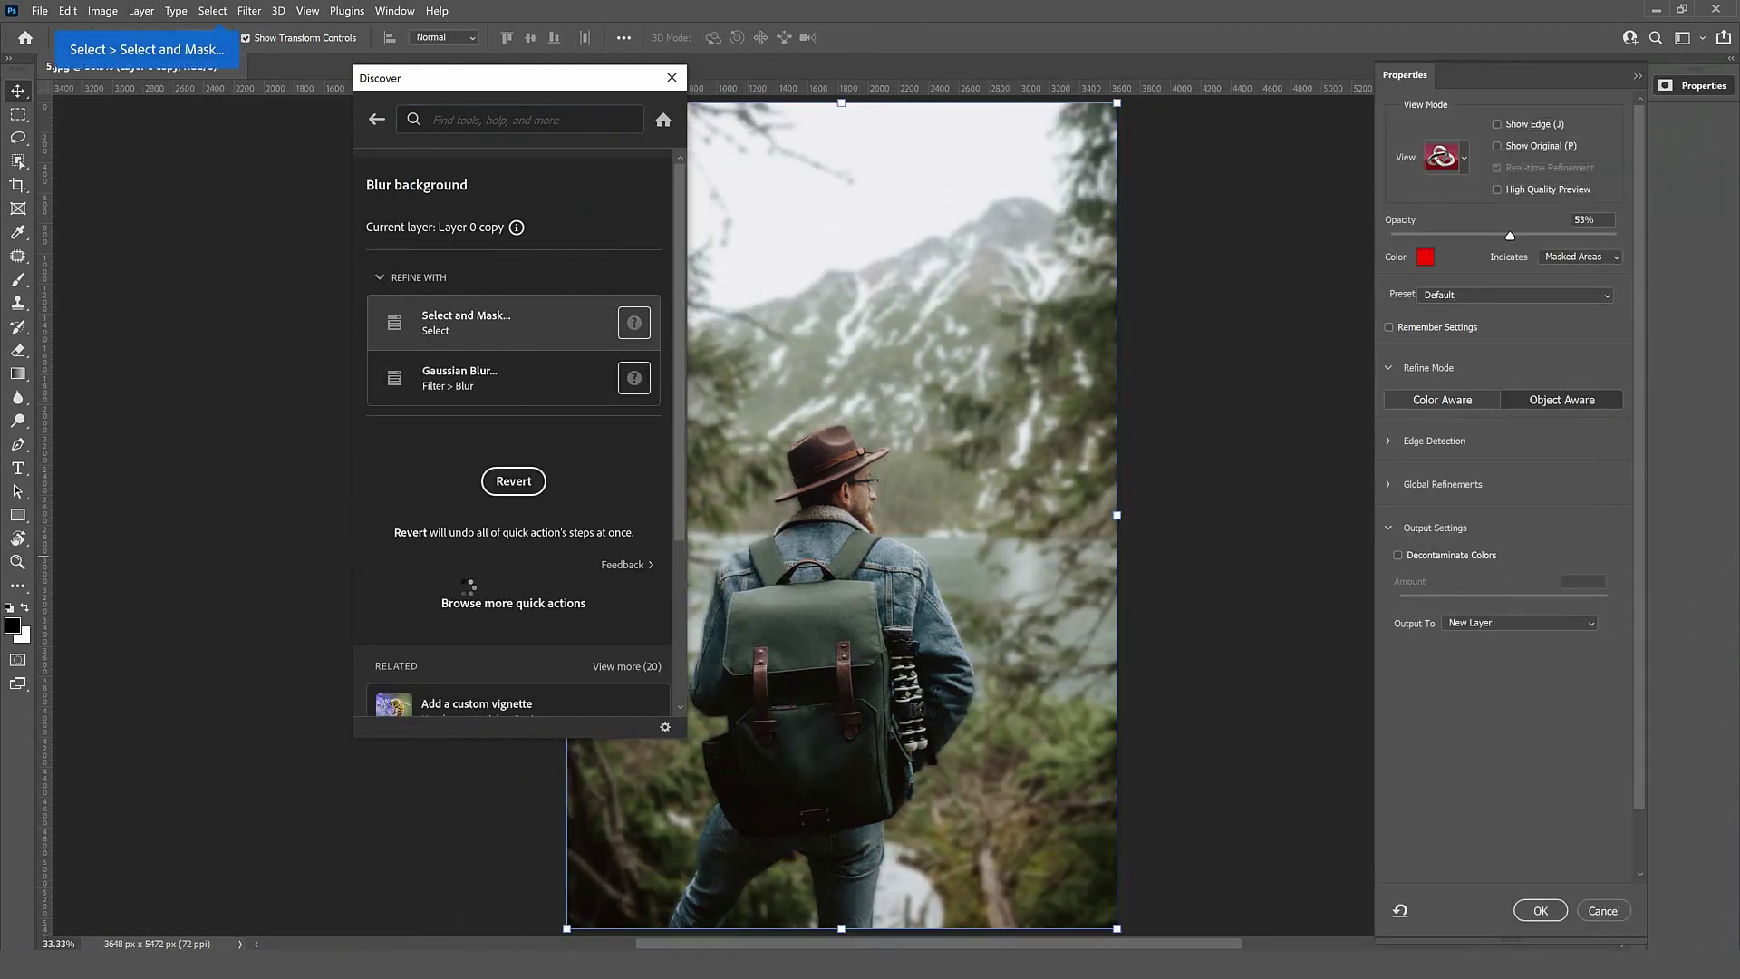
drag(486, 109, 303, 136)
click(1464, 158)
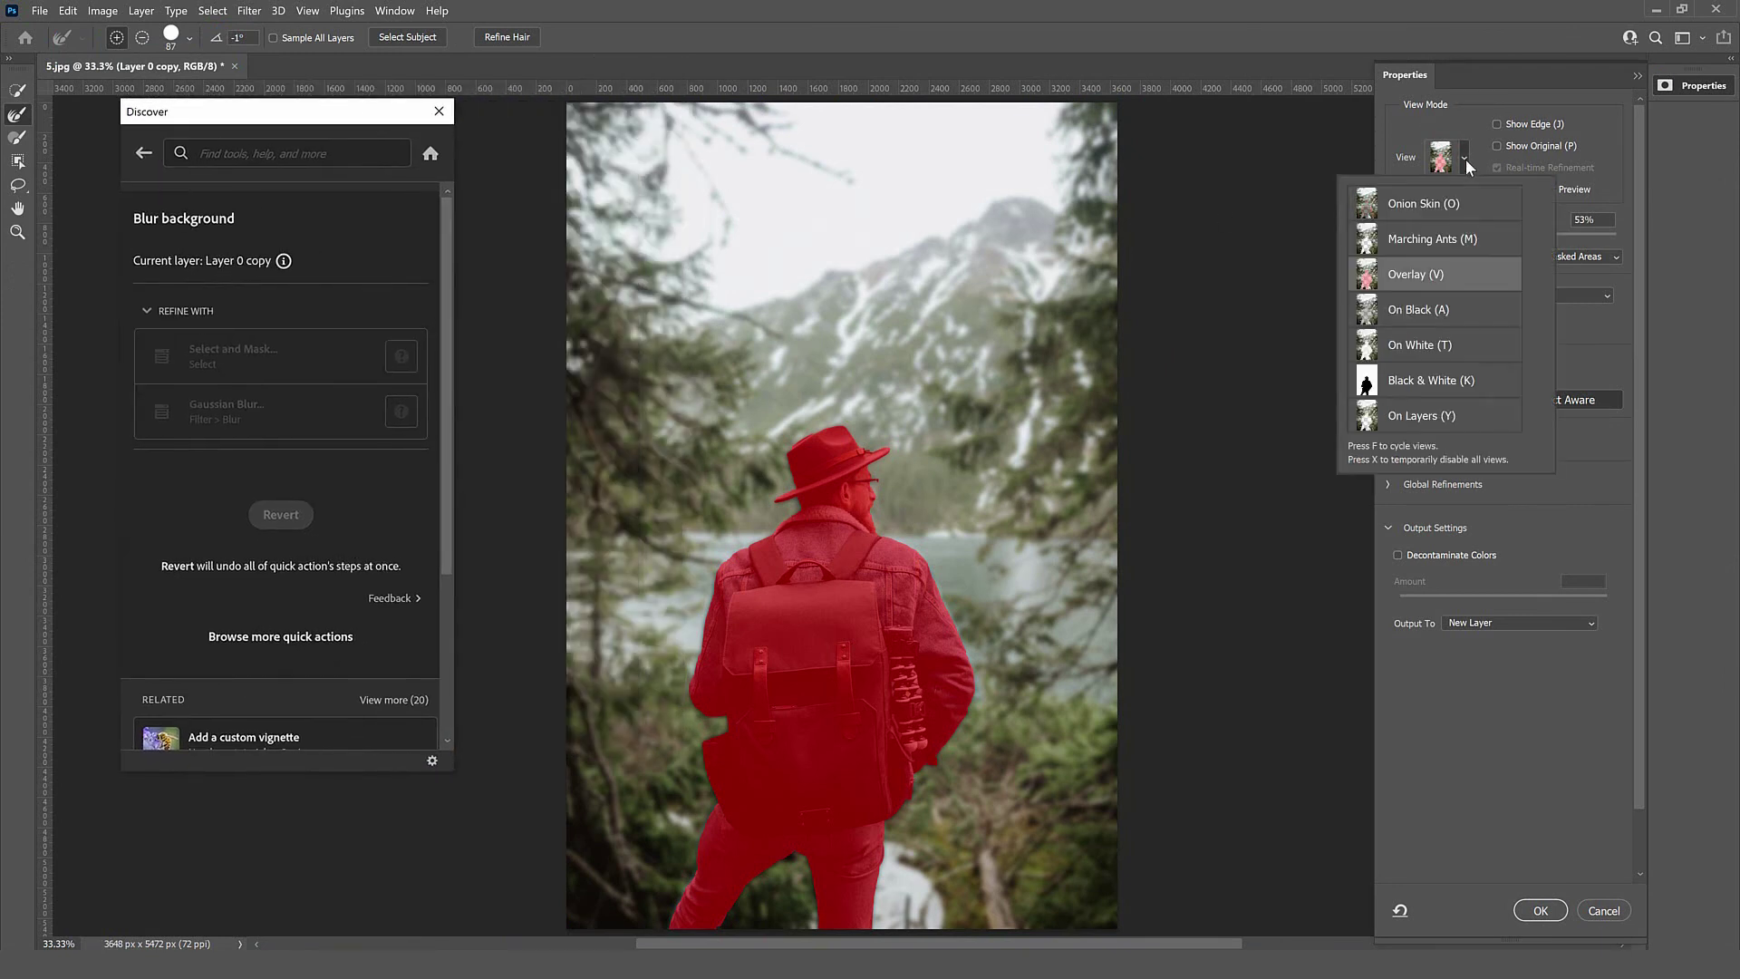
click(1465, 160)
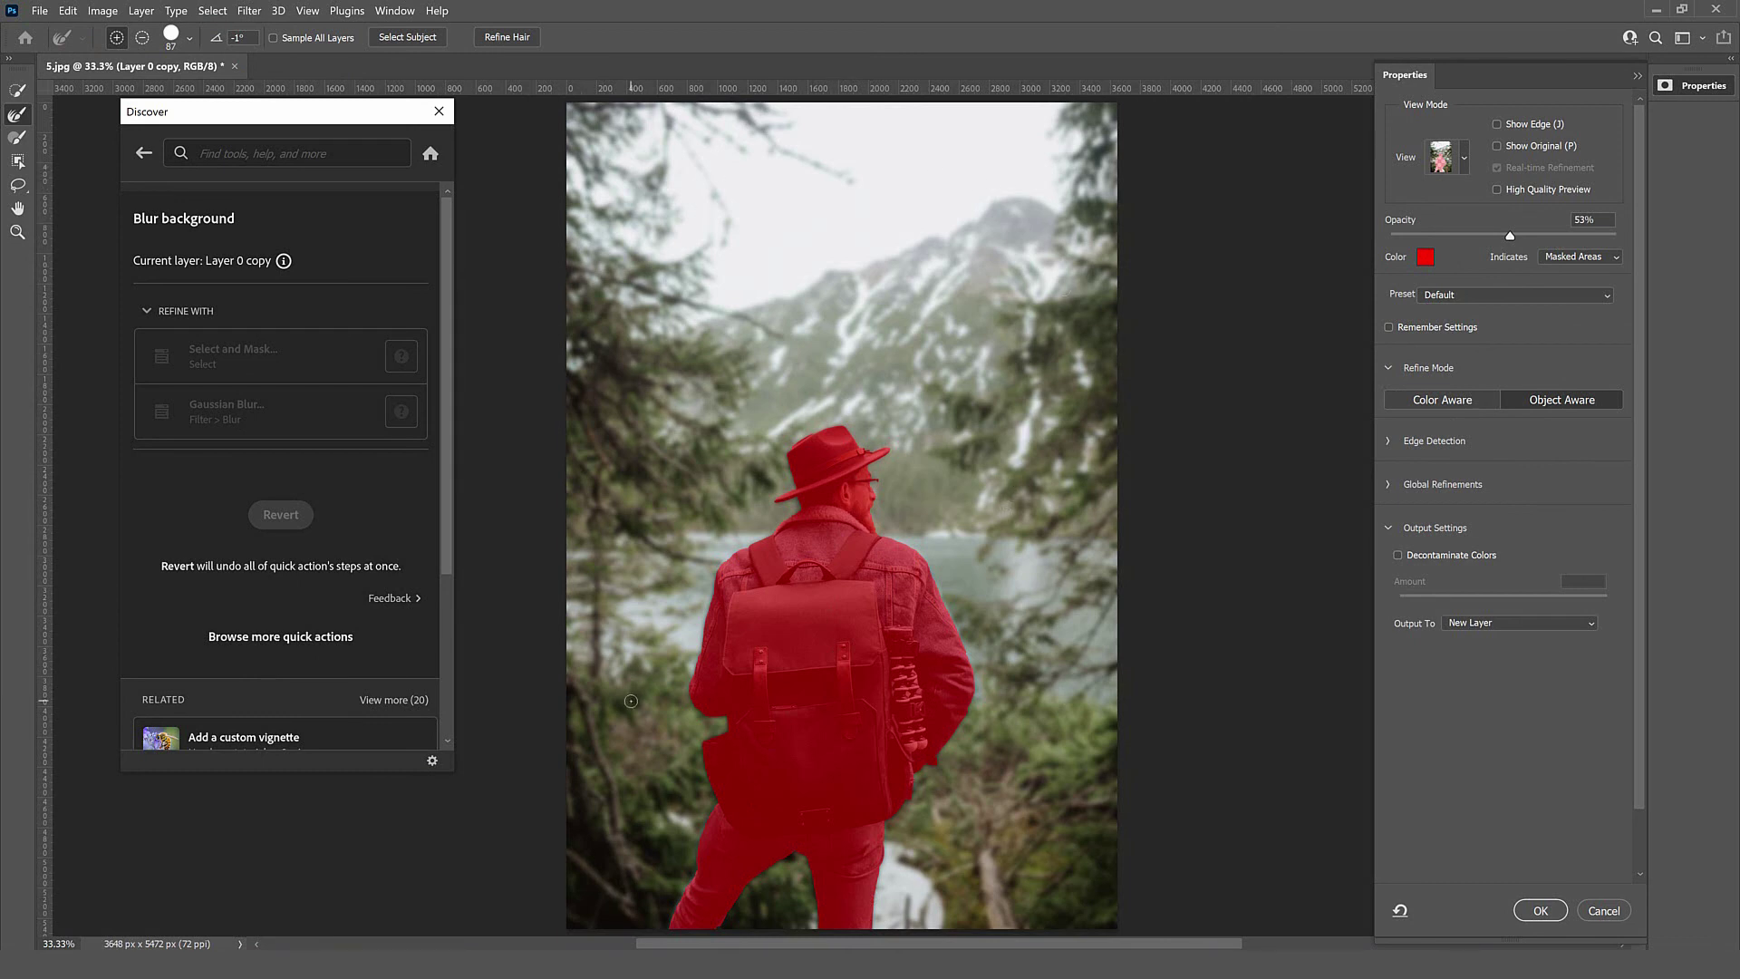
click(1494, 624)
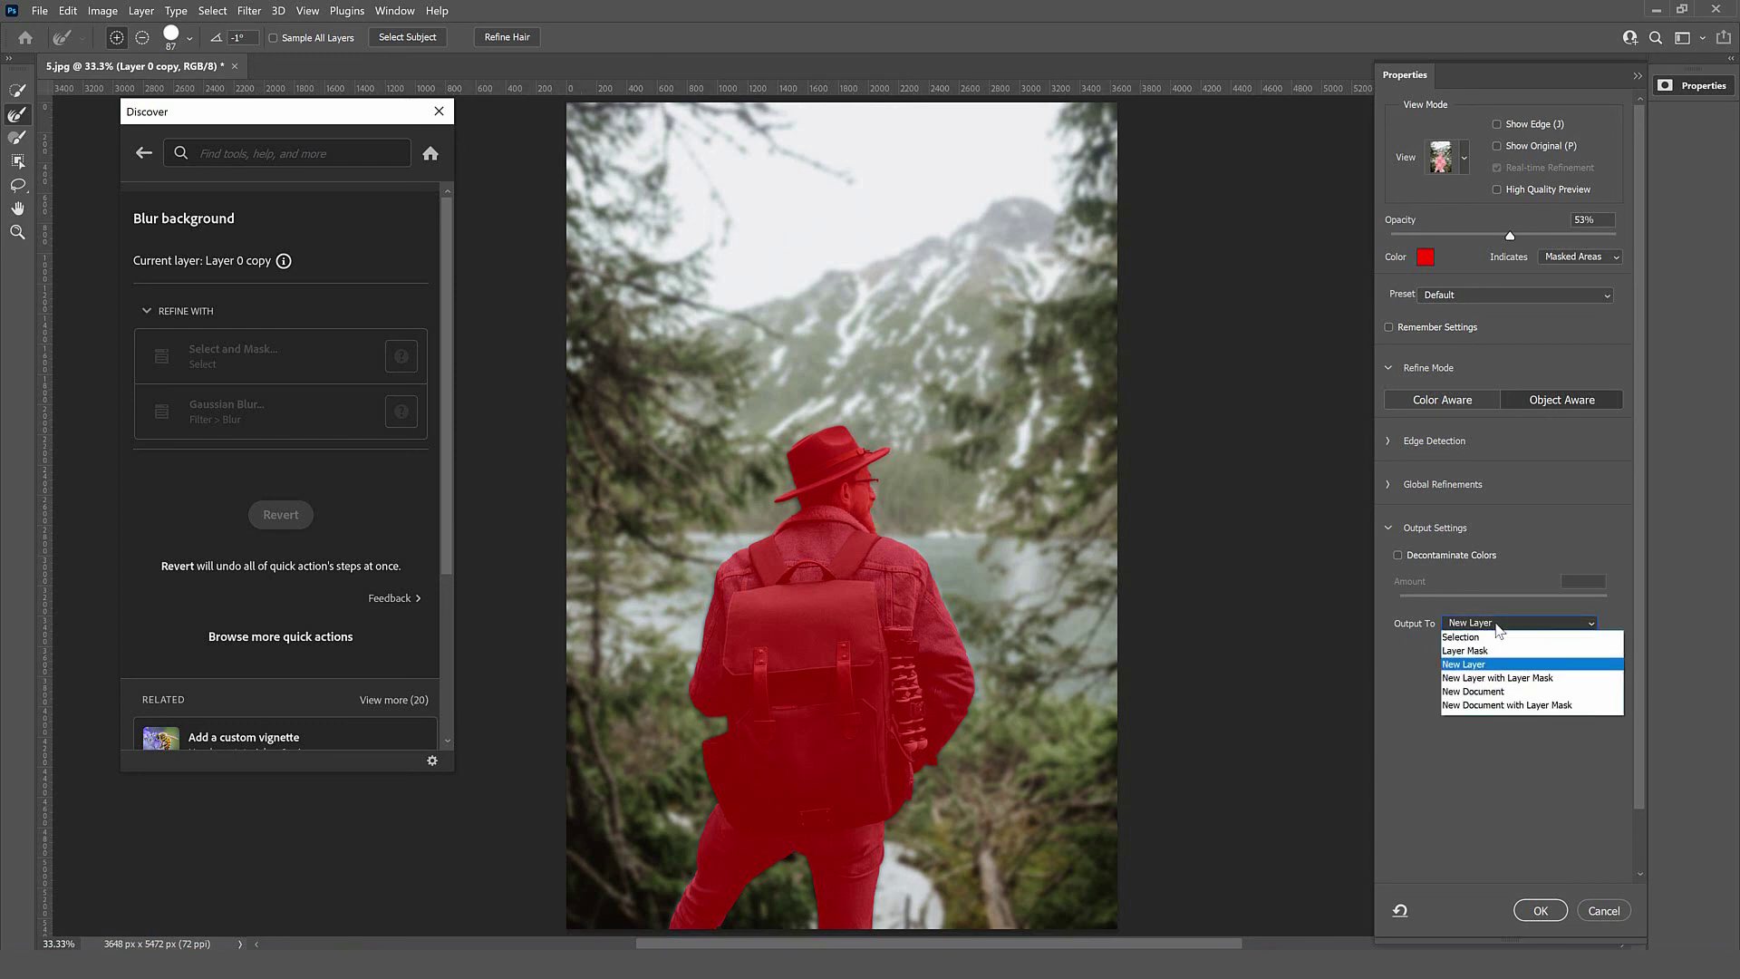
click(1482, 684)
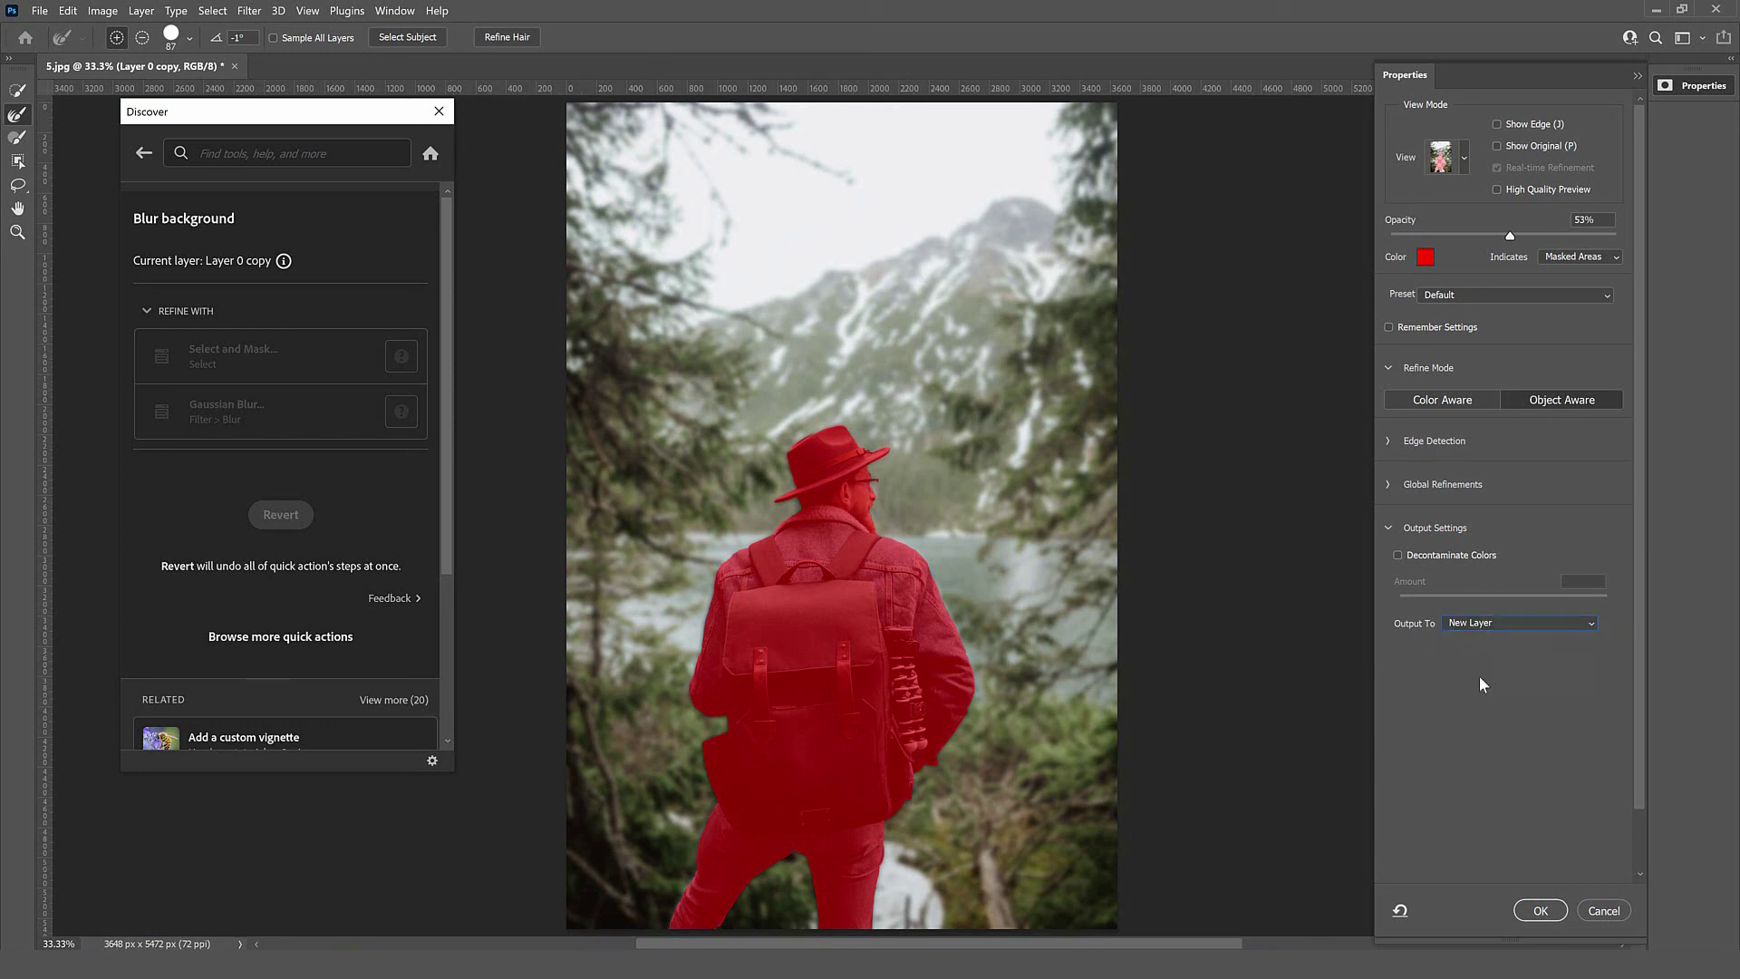
click(1542, 911)
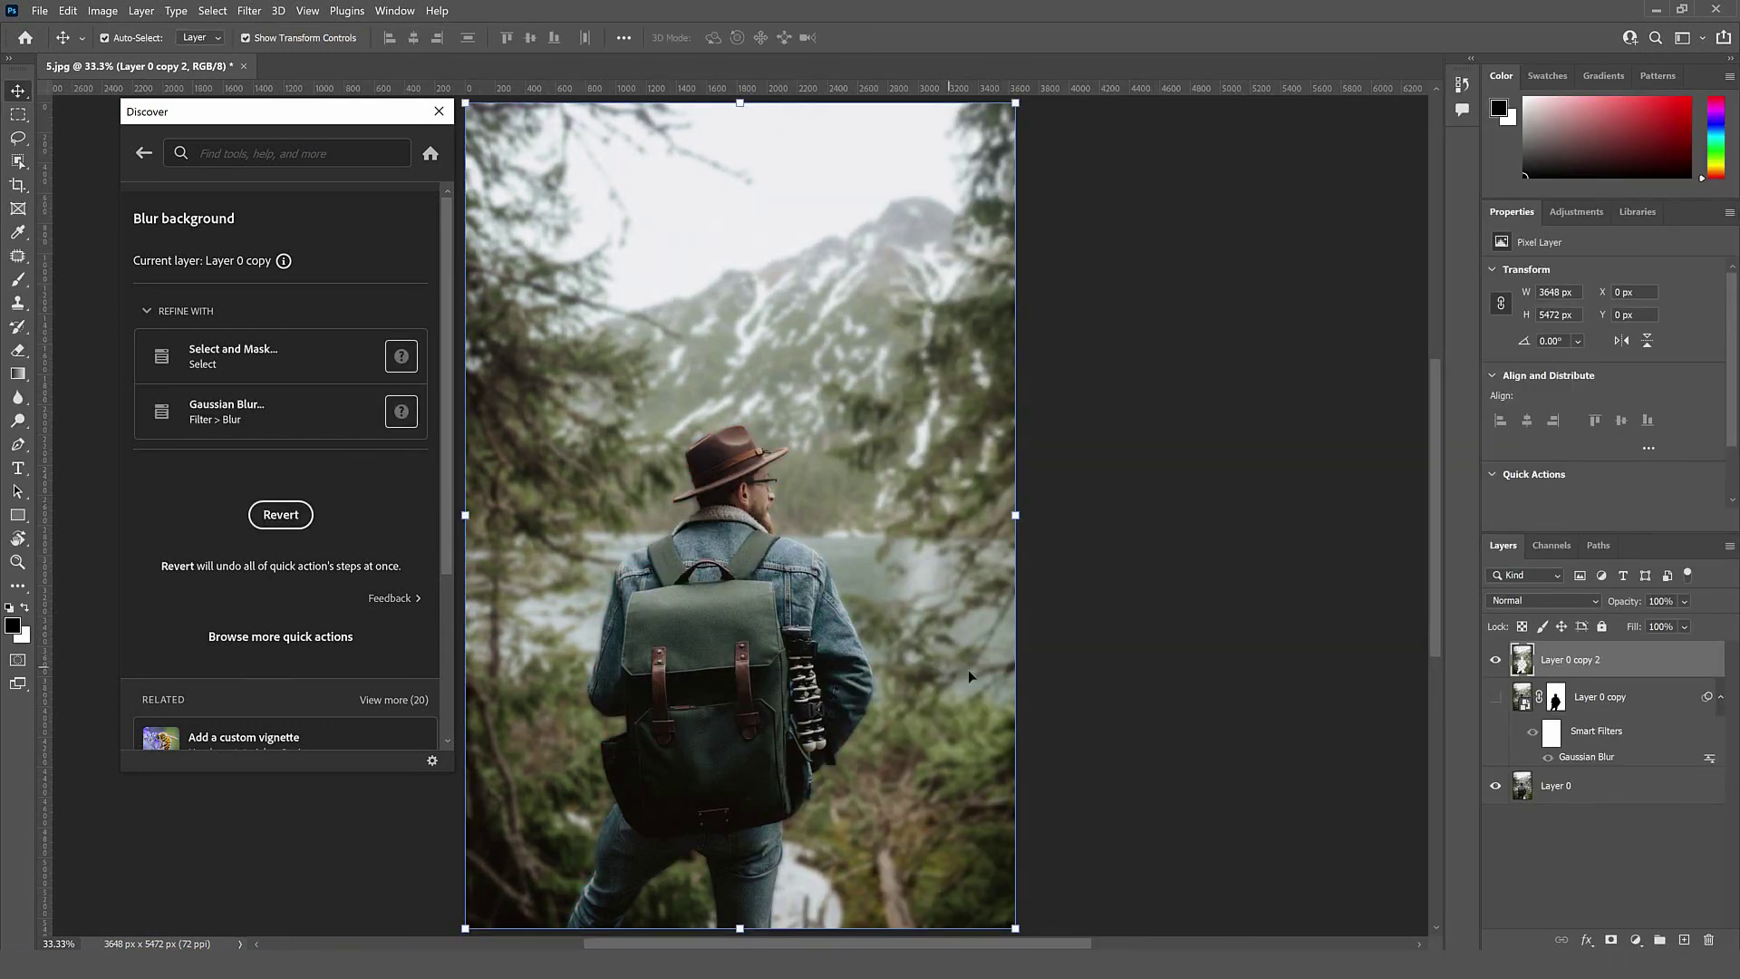
Close the Discover panel, compare by toggling Layer 0 copy 2 and Layer 0 copy, then deselect layers.
click(439, 111)
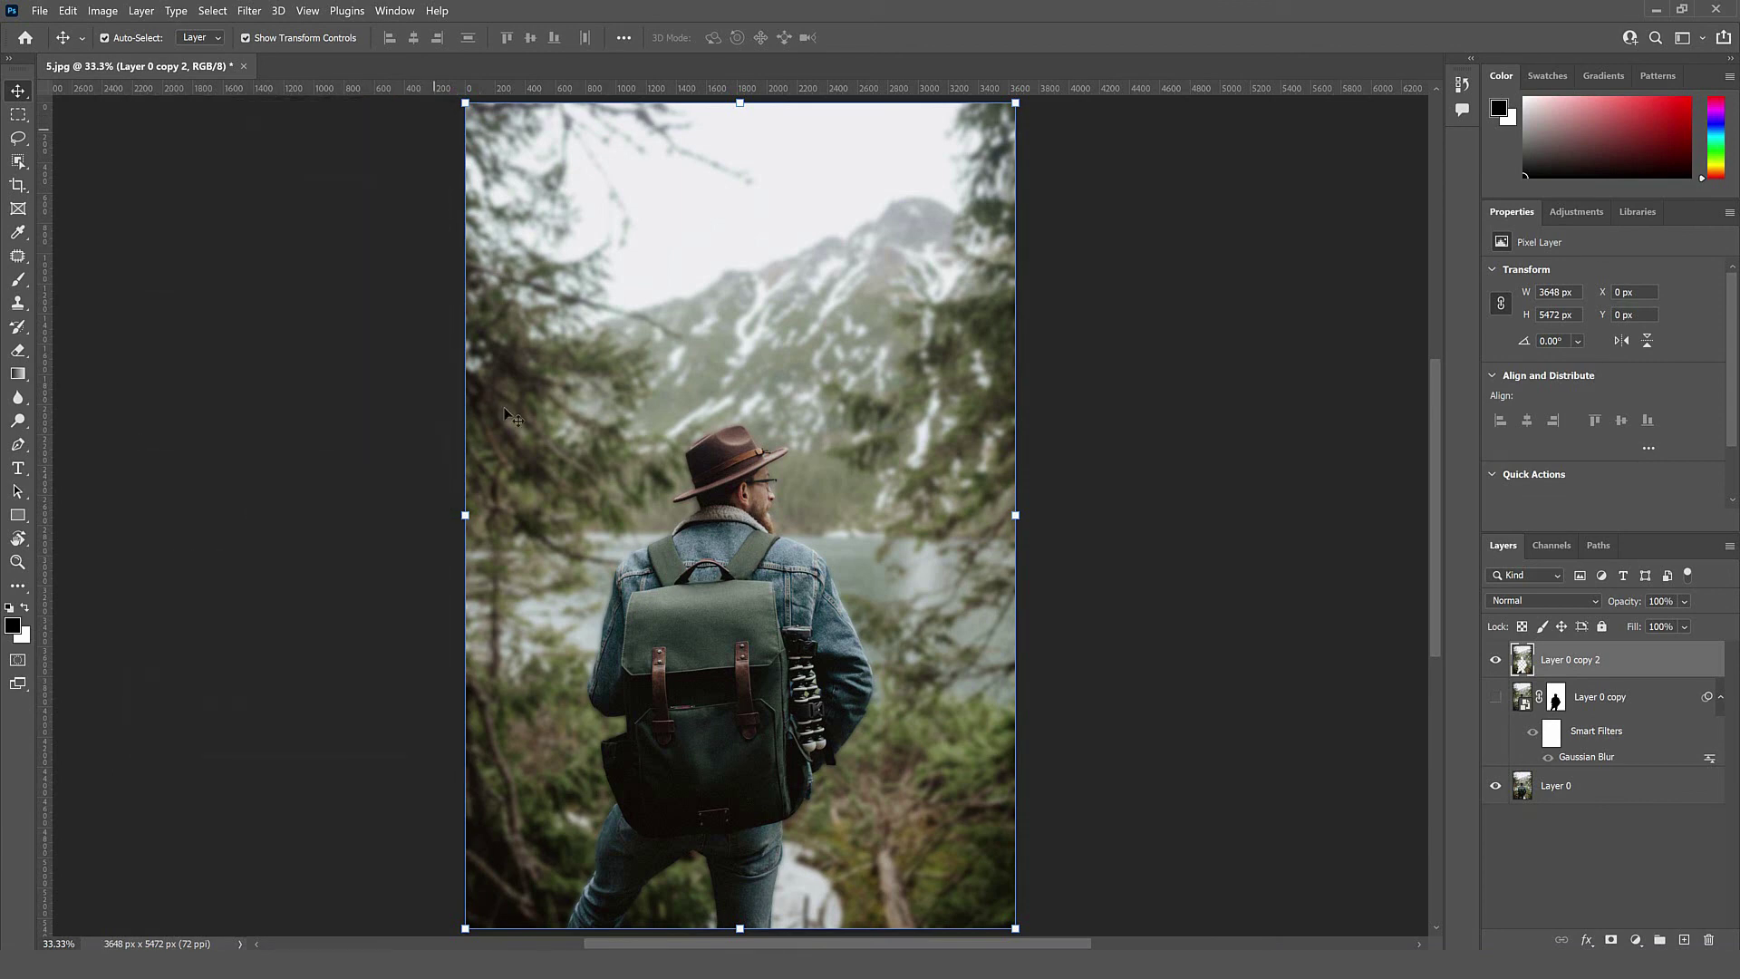
click(1496, 660)
click(1496, 661)
click(1496, 663)
click(1496, 662)
click(1496, 699)
click(1496, 699)
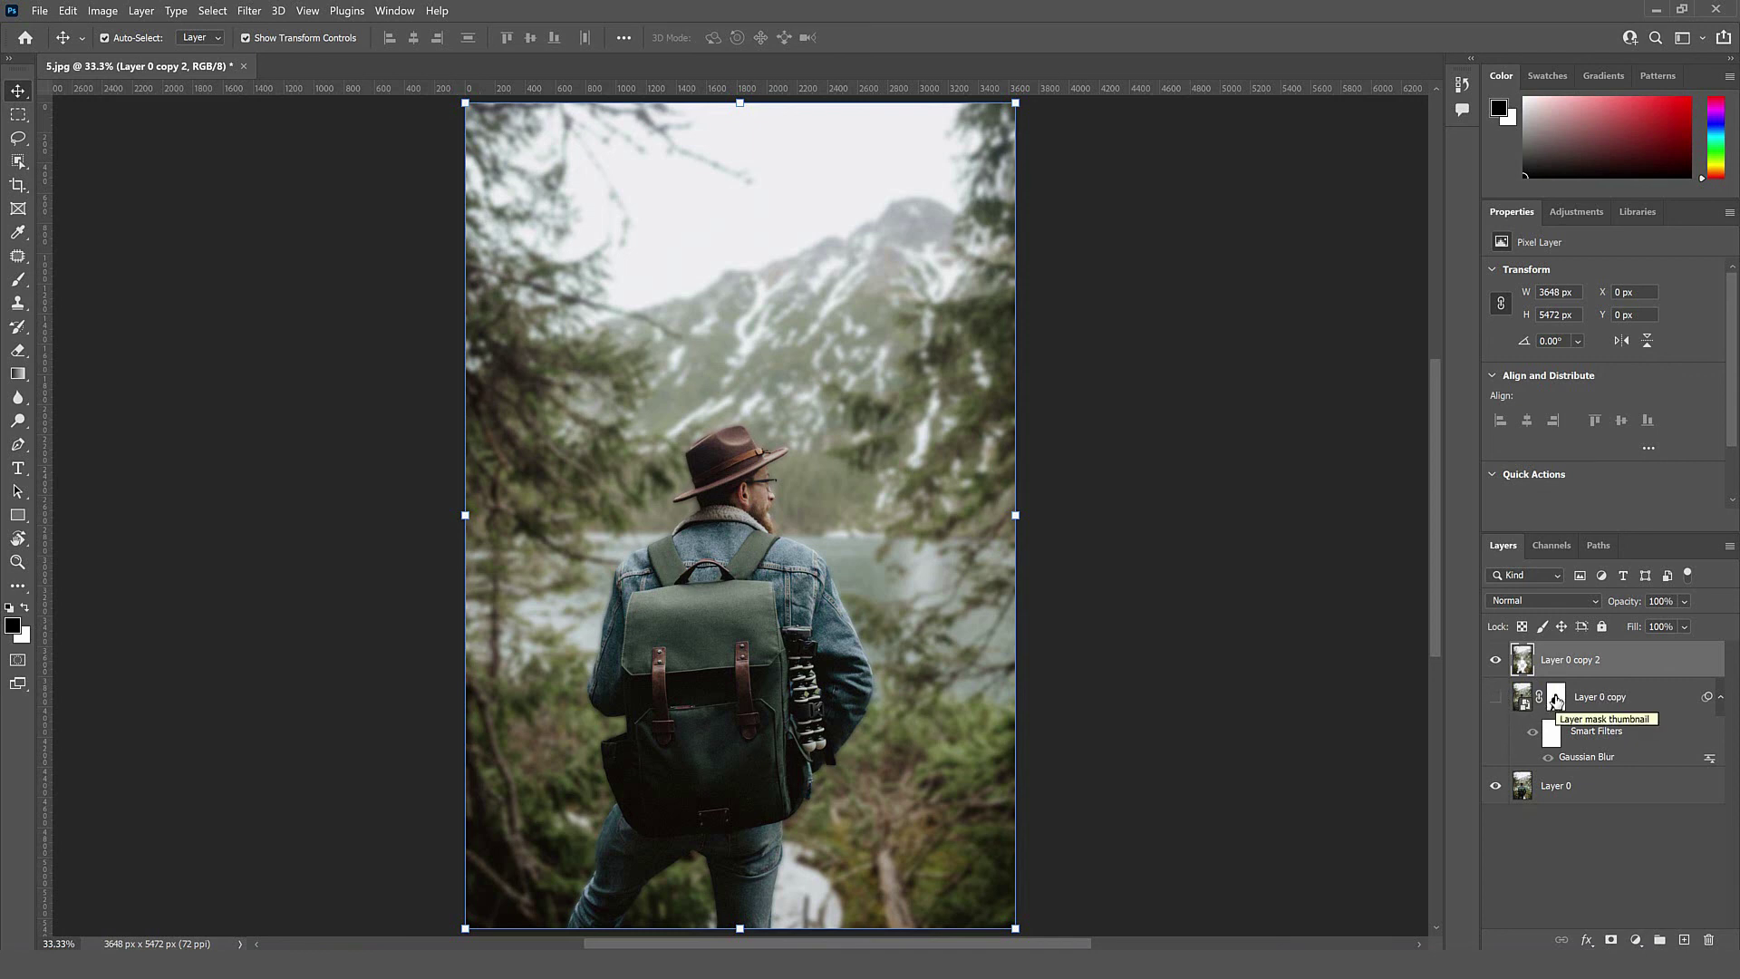
click(1149, 766)
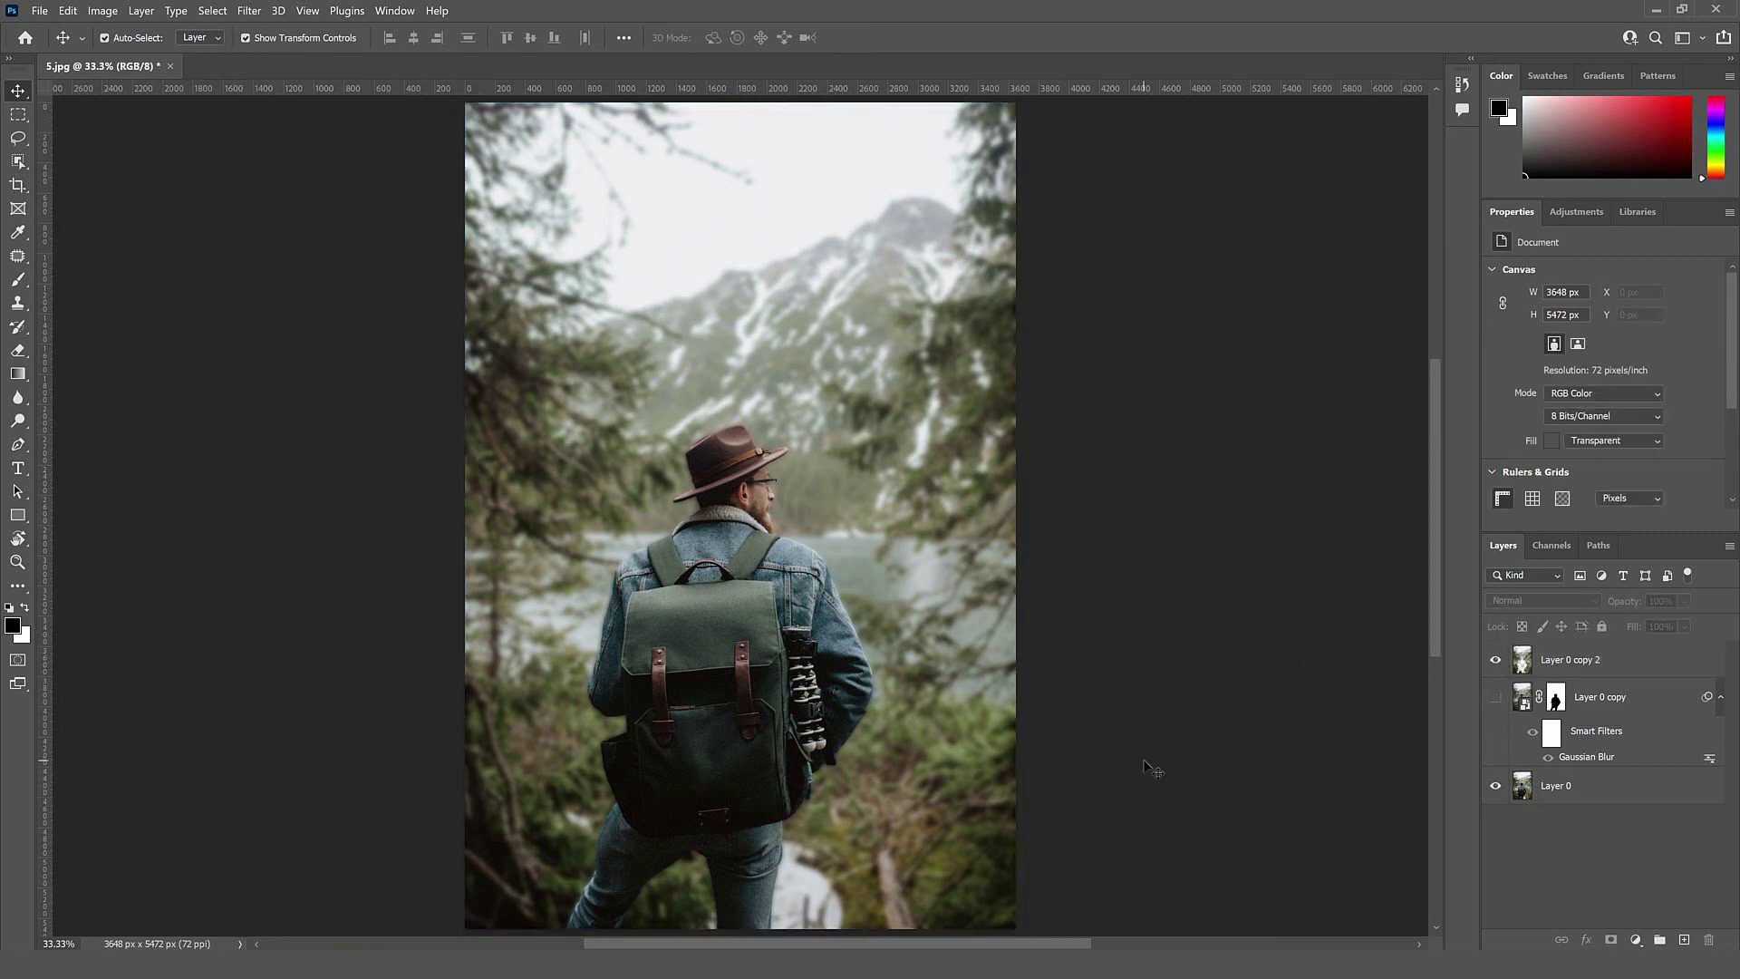